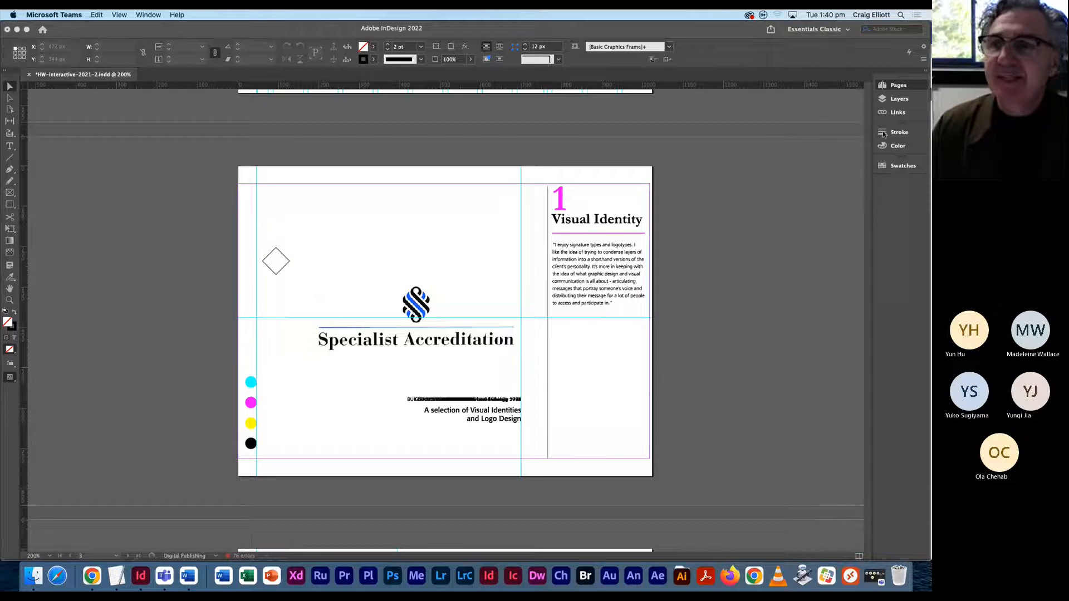
# Step: Examine the overall layout of the document's pages, starting from page 1
pyautogui.click(897, 105)
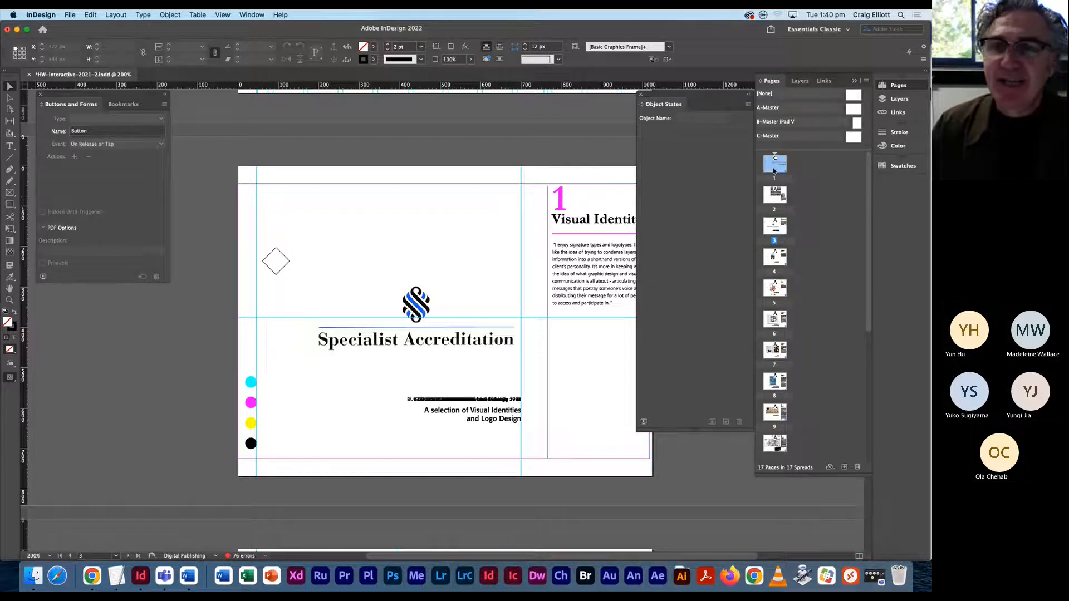
pyautogui.doubleClick(795, 179)
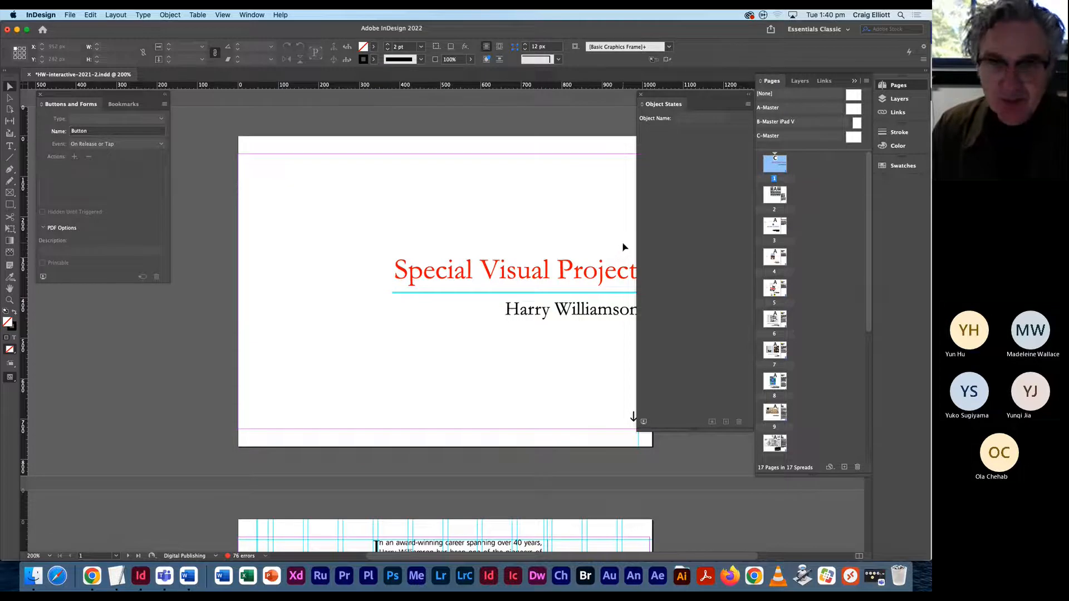
pyautogui.press('super+minus')
pyautogui.press('super+minus')
pyautogui.press('super+minus')
pyautogui.press('super+minus')
pyautogui.press('super+minus')
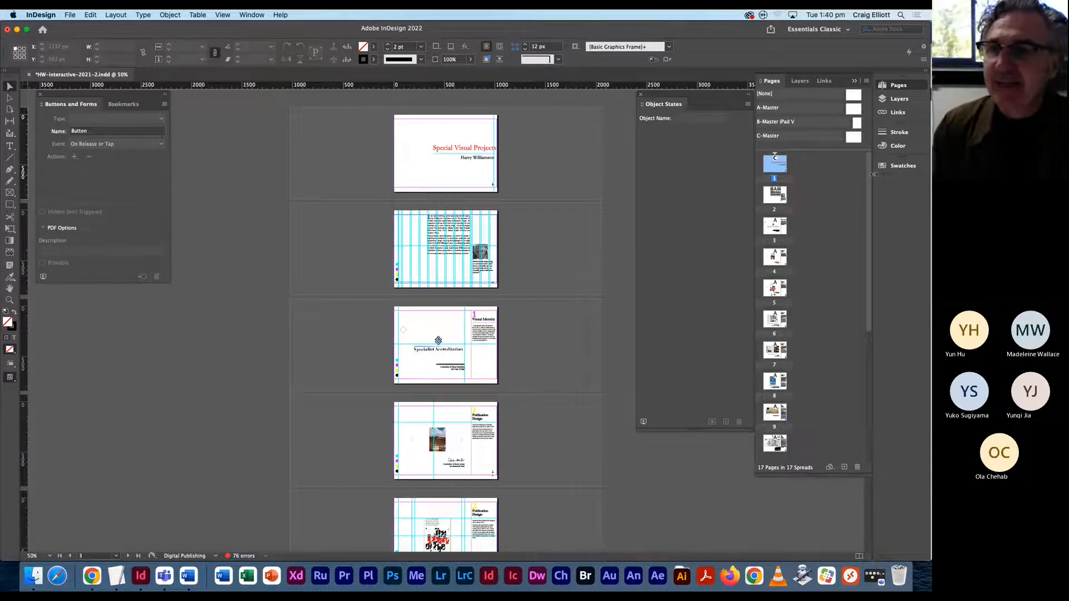
pyautogui.moveTo(868, 179); pyautogui.dragTo(867, 223)
pyautogui.scroll(-3, 569, 259)
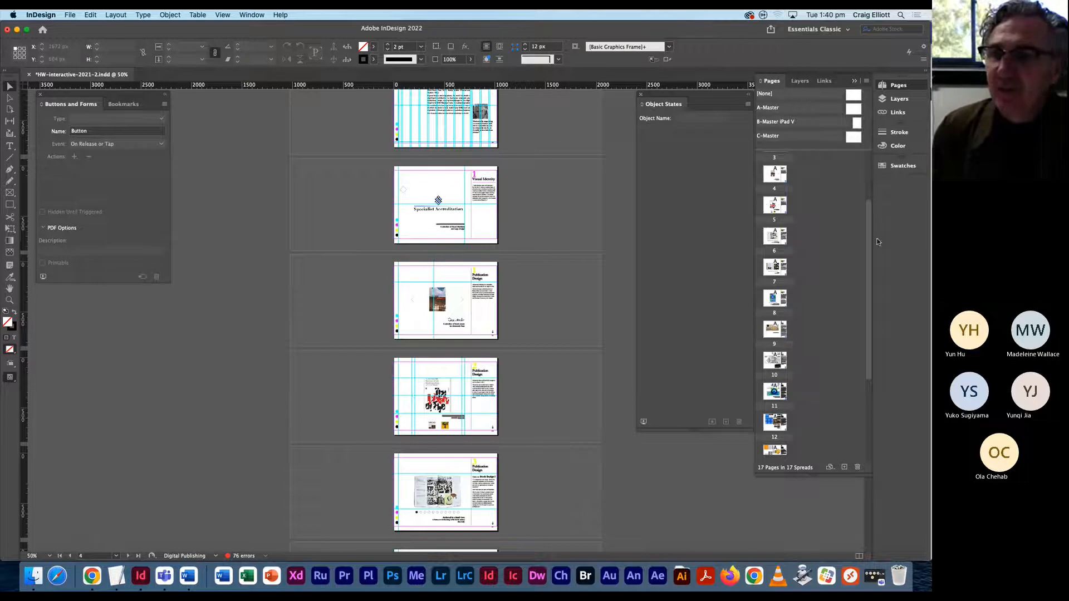
pyautogui.moveTo(870, 242); pyautogui.dragTo(868, 192)
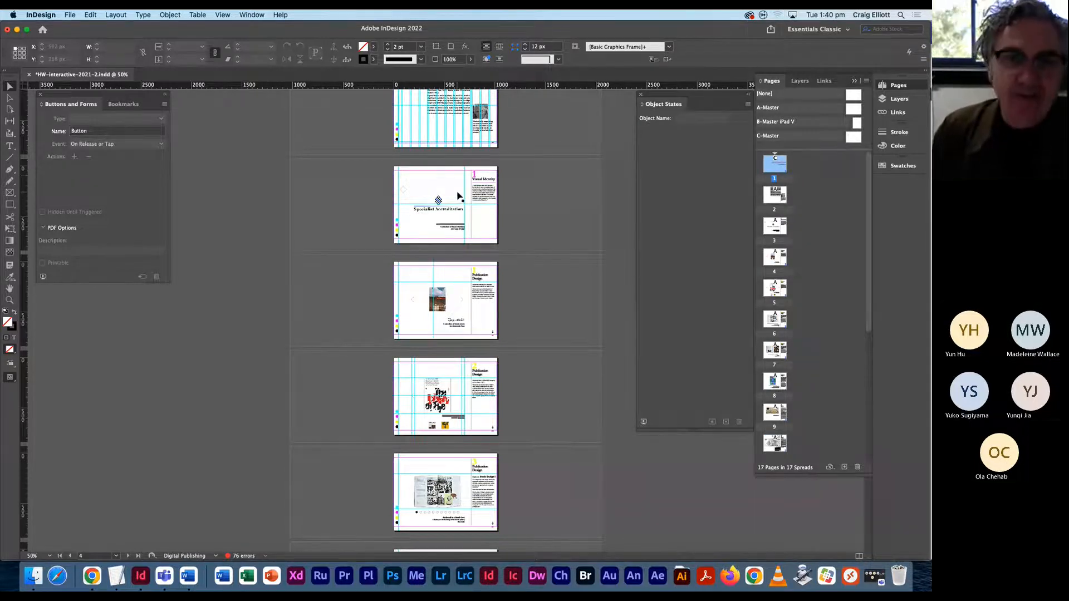
# Step: Examine the Publication Design pages at a closer magnification
pyautogui.press('super+equal')
pyautogui.press('super+equal')
pyautogui.press('super+equal')
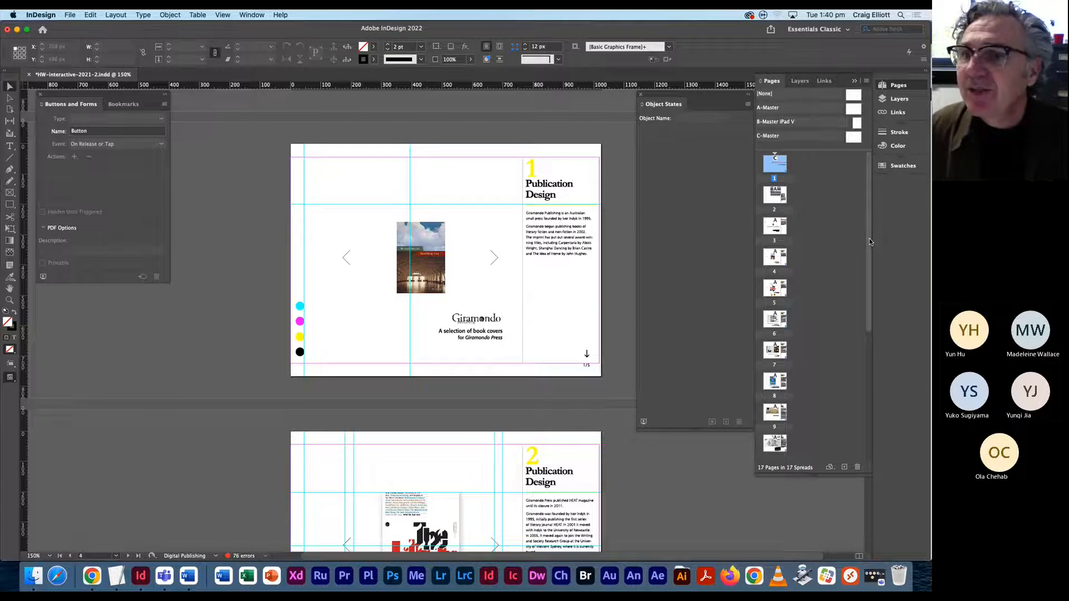
pyautogui.moveTo(867, 240); pyautogui.dragTo(868, 309)
pyautogui.scroll(-1, 436, 406)
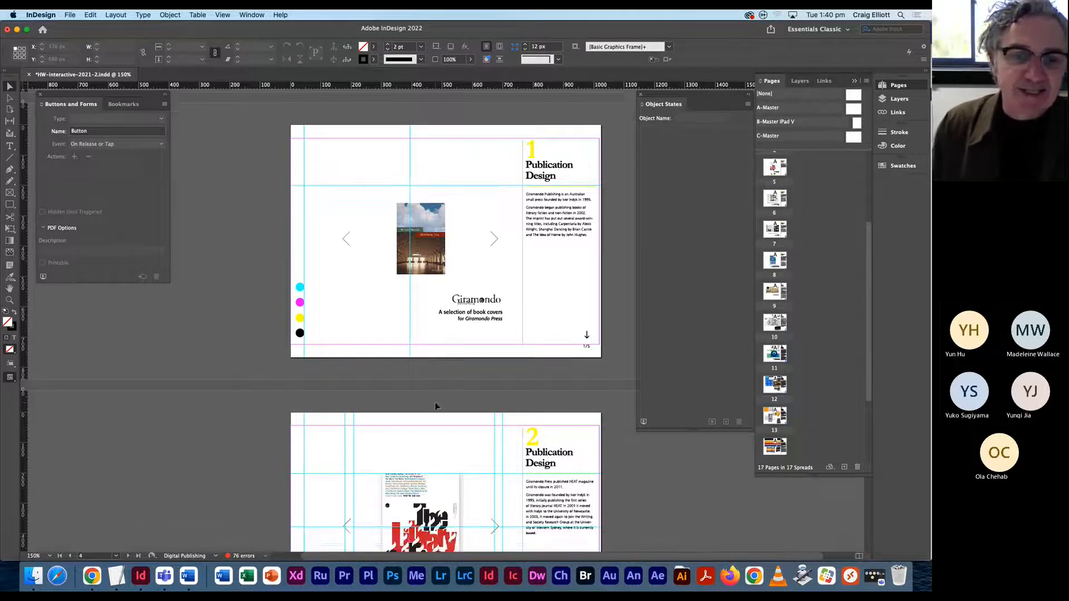
pyautogui.scroll(-20, 436, 406)
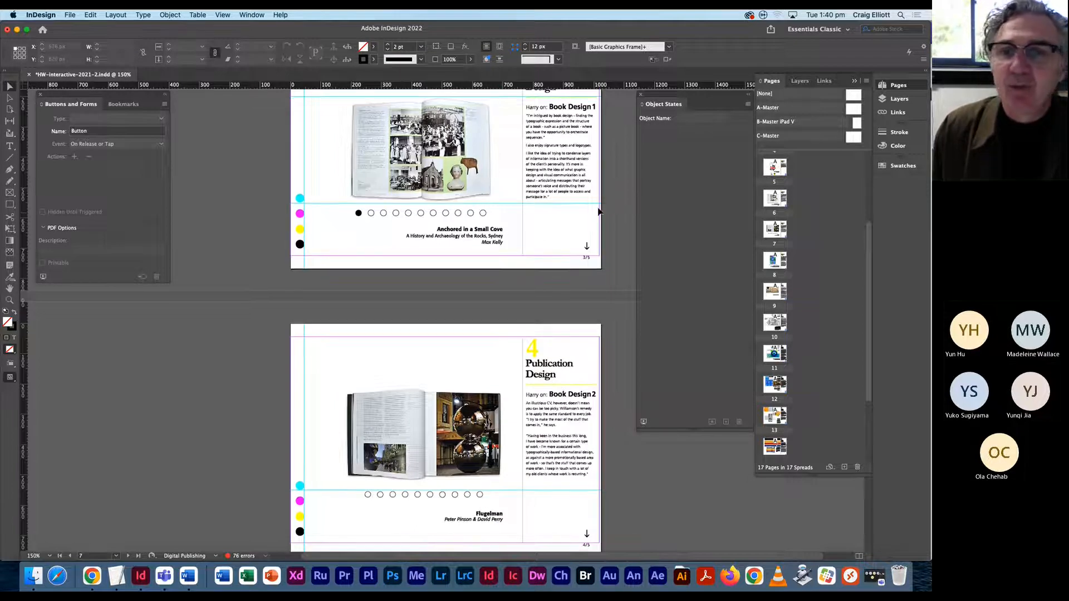
pyautogui.moveTo(867, 282); pyautogui.dragTo(868, 212)
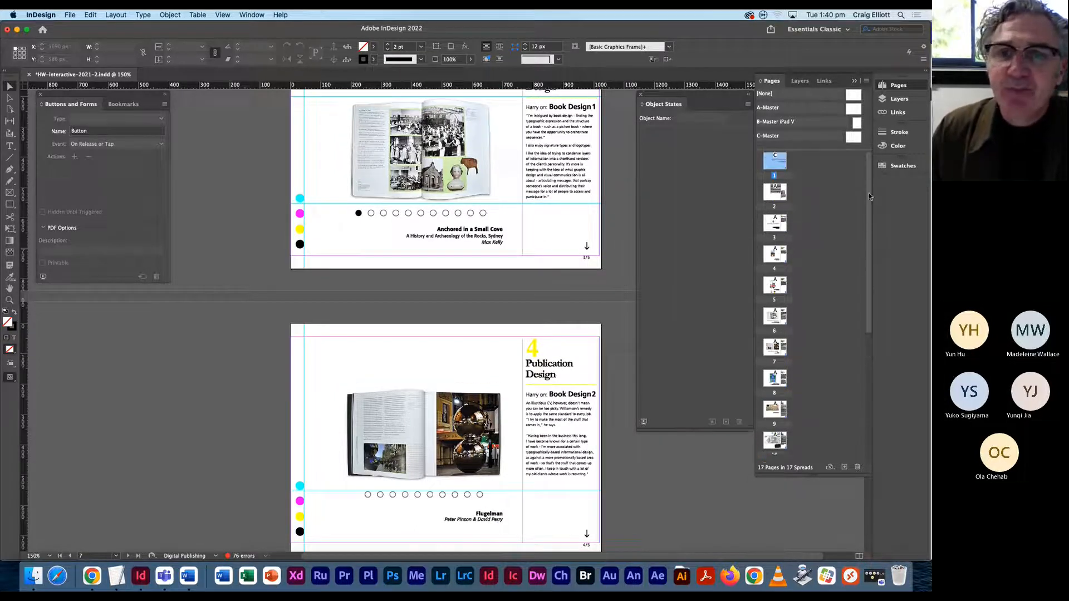
# Step: Open the A-Master page and set its number of columns to 6 in Margins and Columns
pyautogui.doubleClick(775, 195)
pyautogui.doubleClick(852, 110)
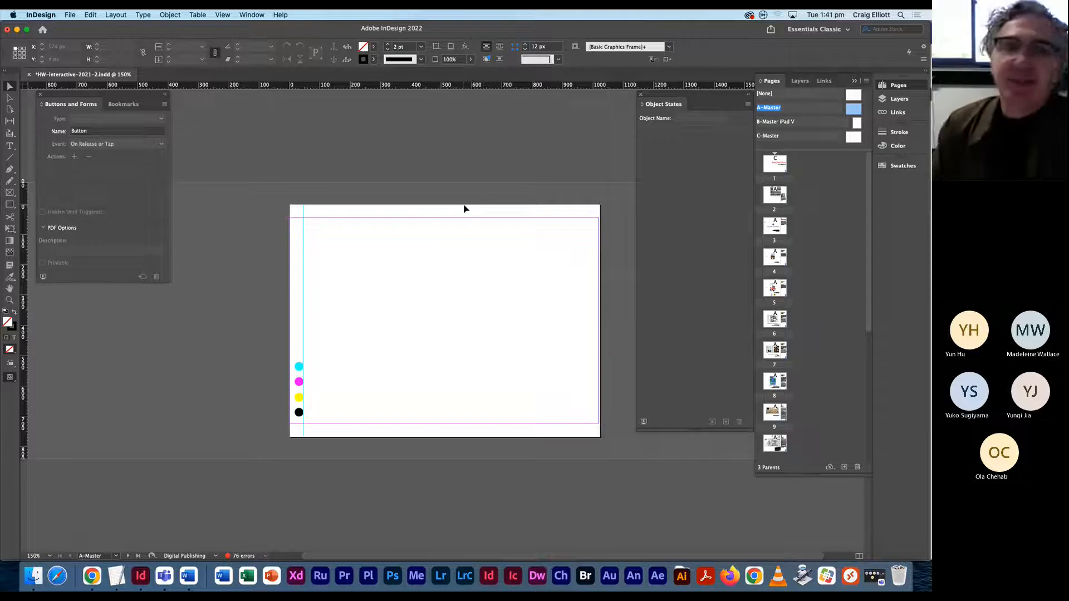
pyautogui.click(116, 15)
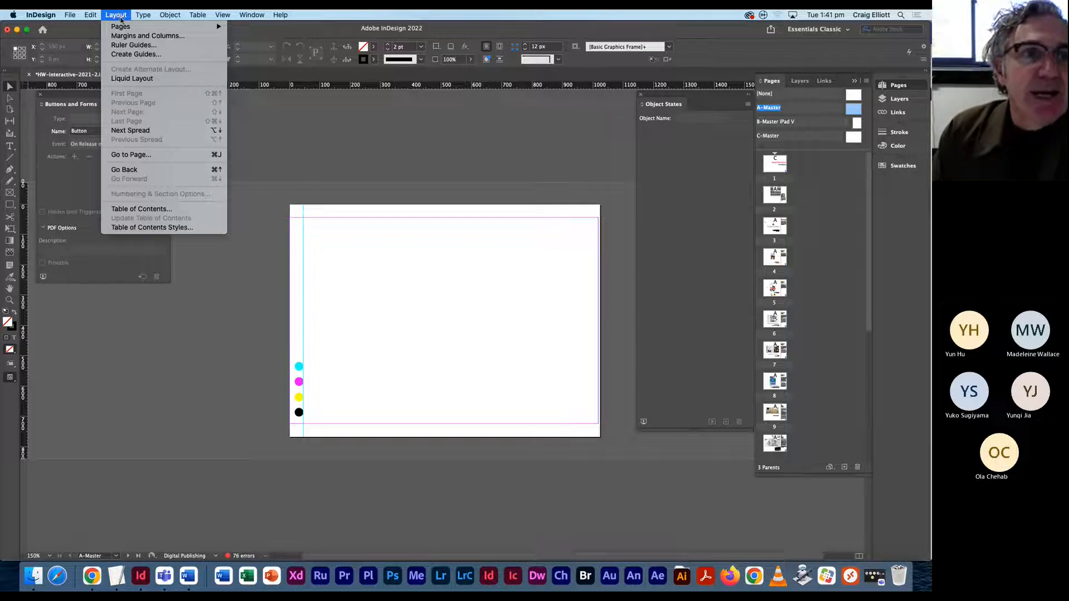
pyautogui.click(137, 36)
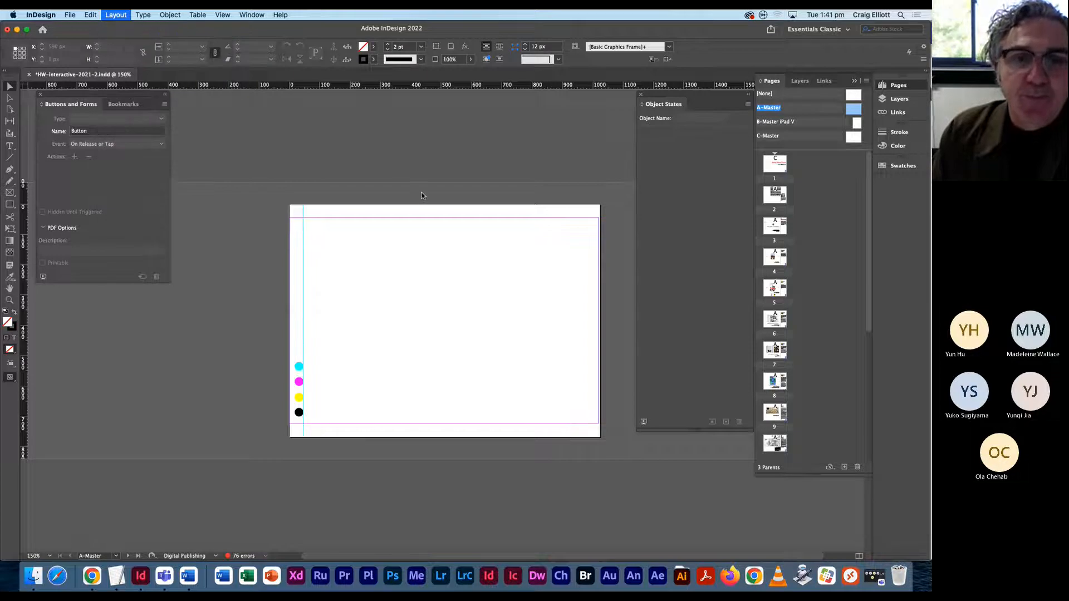
pyautogui.moveTo(143, 52); pyautogui.dragTo(135, 104)
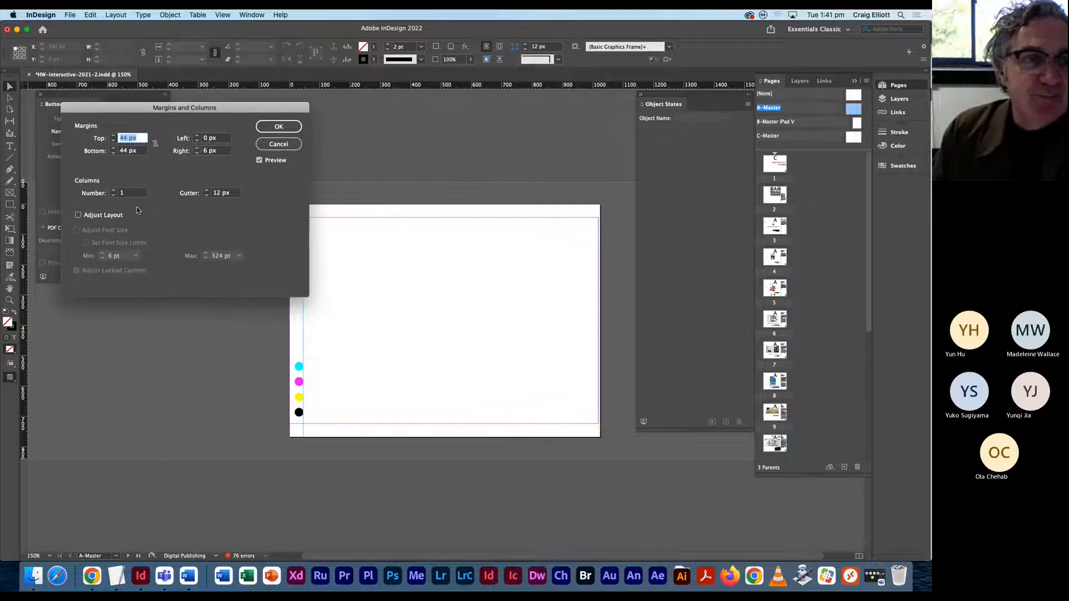
pyautogui.click(113, 191)
pyautogui.click(113, 190)
pyautogui.click(113, 190)
pyautogui.click(113, 191)
pyautogui.click(113, 191)
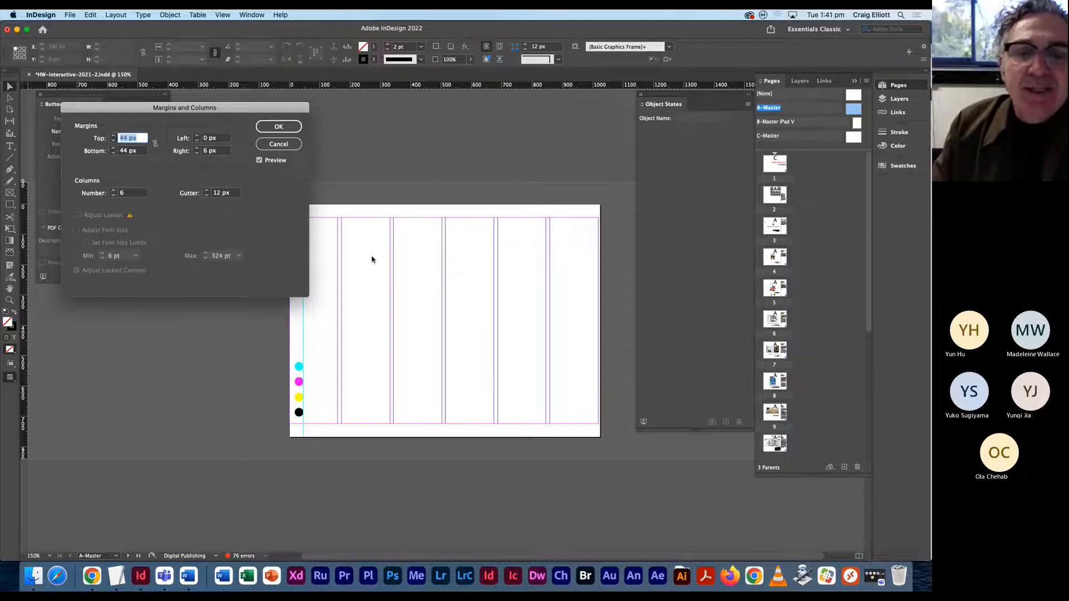
# Step: Increase the number of columns on A-Master to 12
pyautogui.moveTo(224, 109); pyautogui.dragTo(195, 103)
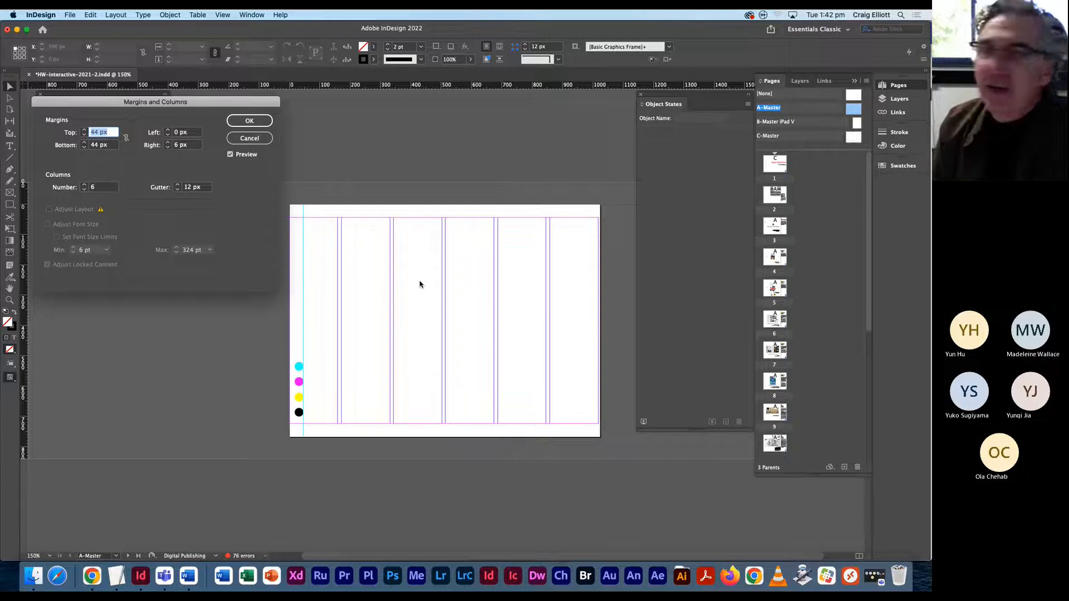
pyautogui.click(84, 185)
pyautogui.click(84, 185)
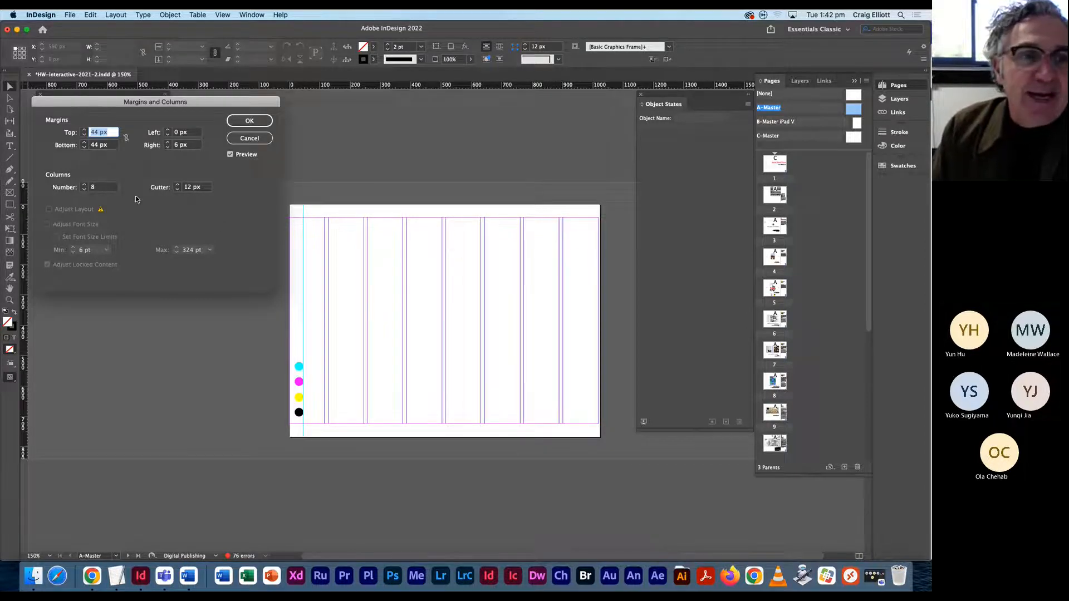
pyautogui.click(84, 185)
pyautogui.click(84, 185)
pyautogui.click(84, 185)
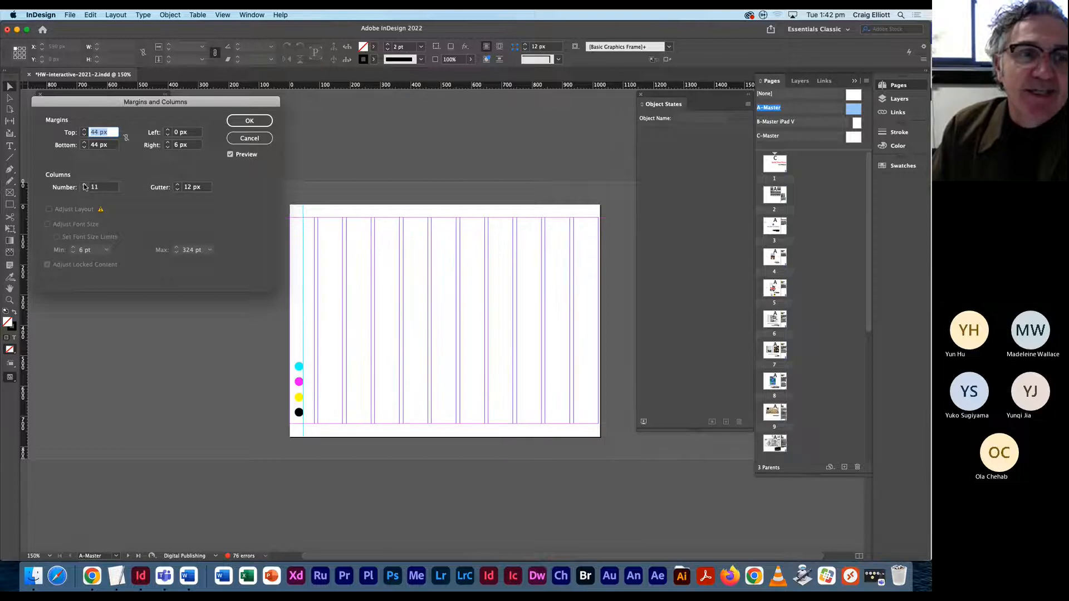
pyautogui.click(84, 184)
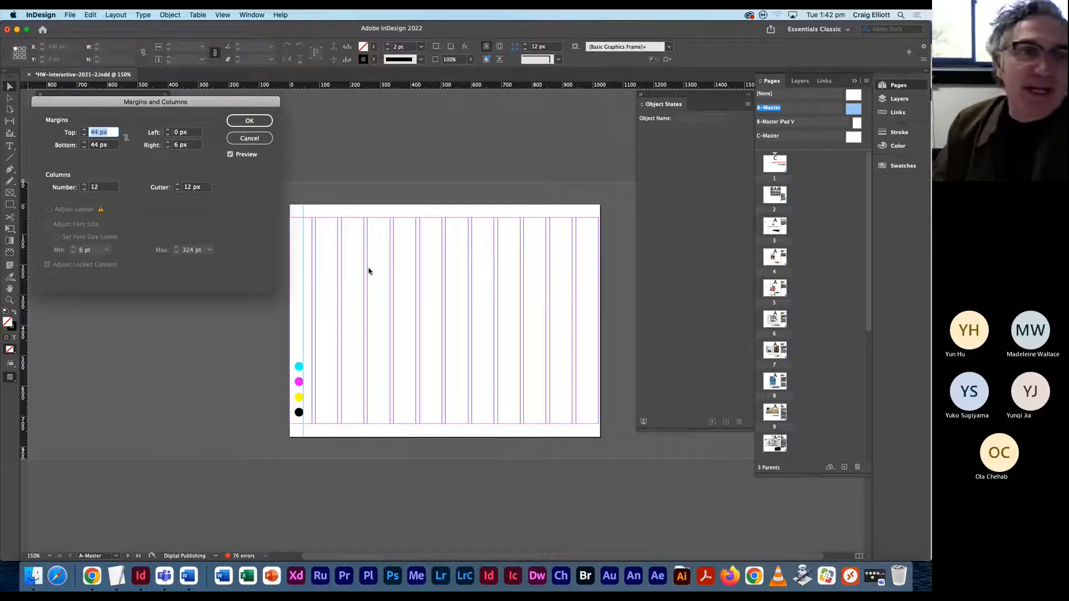
pyautogui.doubleClick(98, 187)
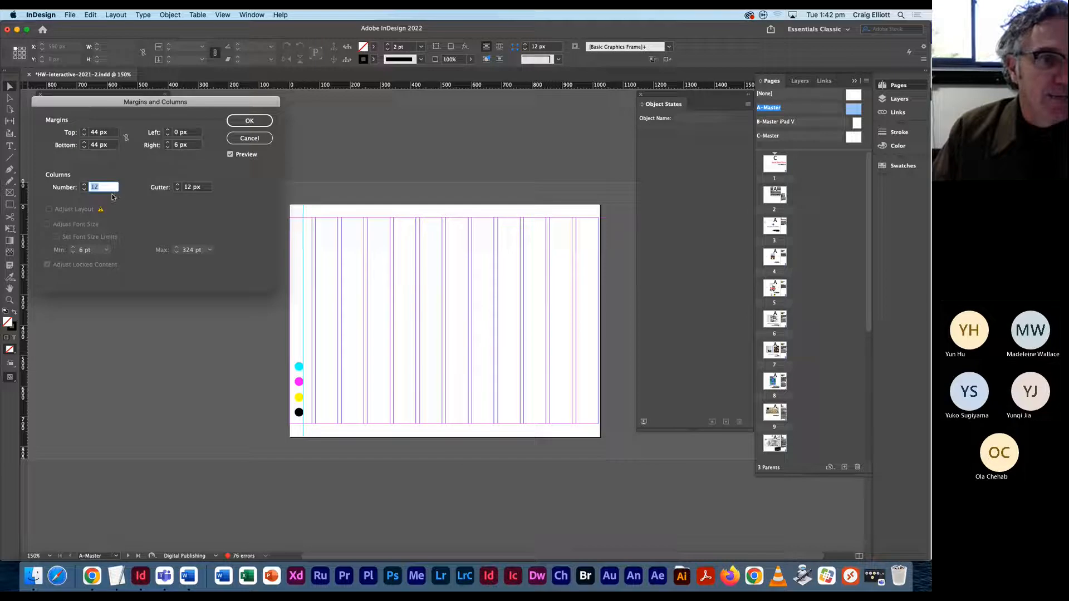
# Step: Set the right and left margins of A-Master to 24 px
pyautogui.click(184, 146)
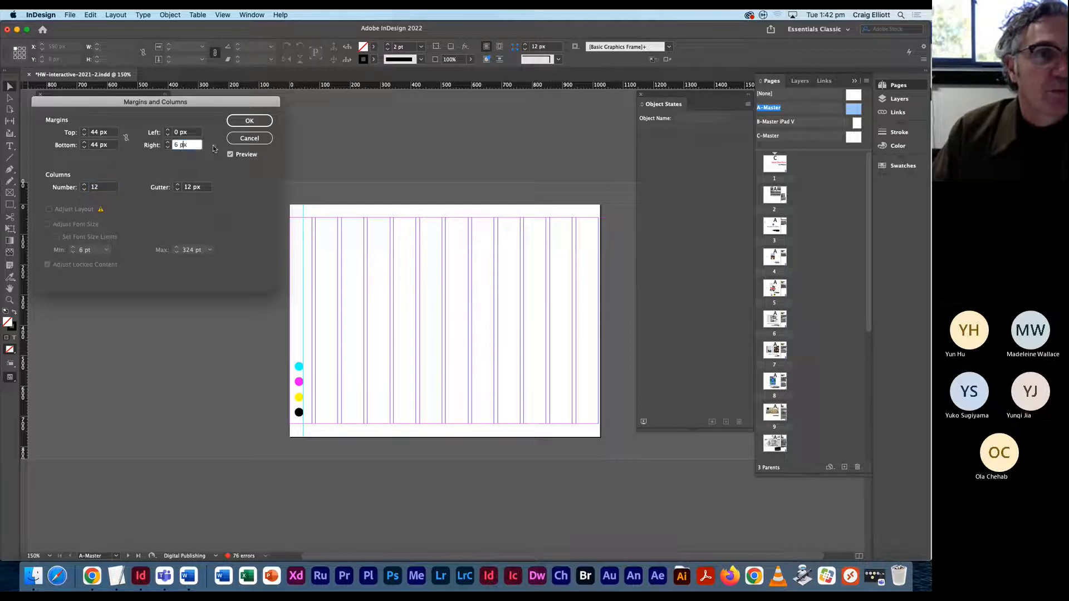
pyautogui.write('24')
pyautogui.press('Tab')
pyautogui.click(177, 144)
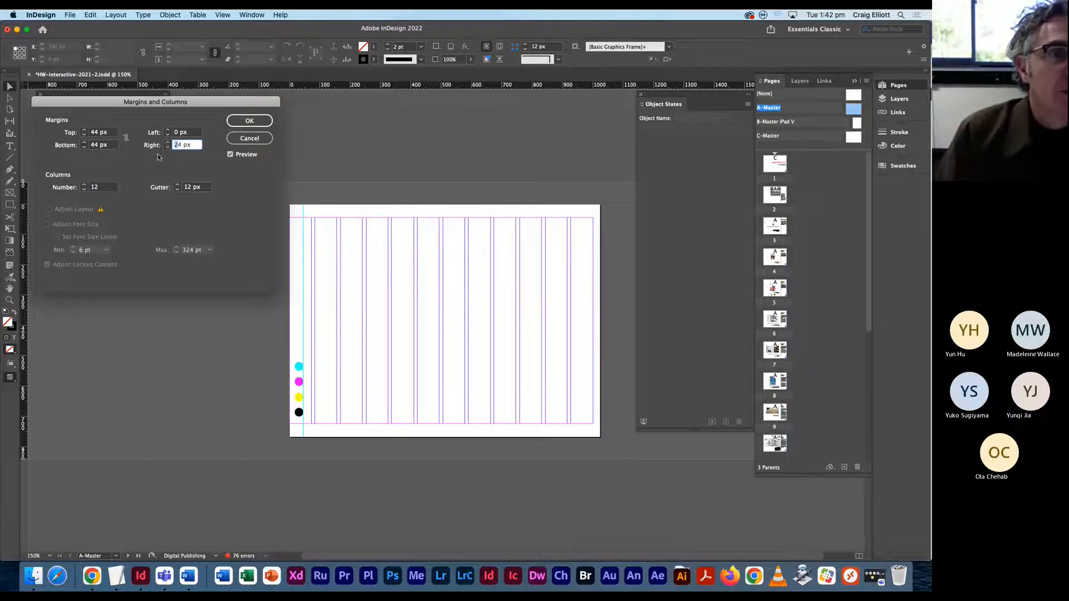
pyautogui.click(173, 133)
pyautogui.write('24')
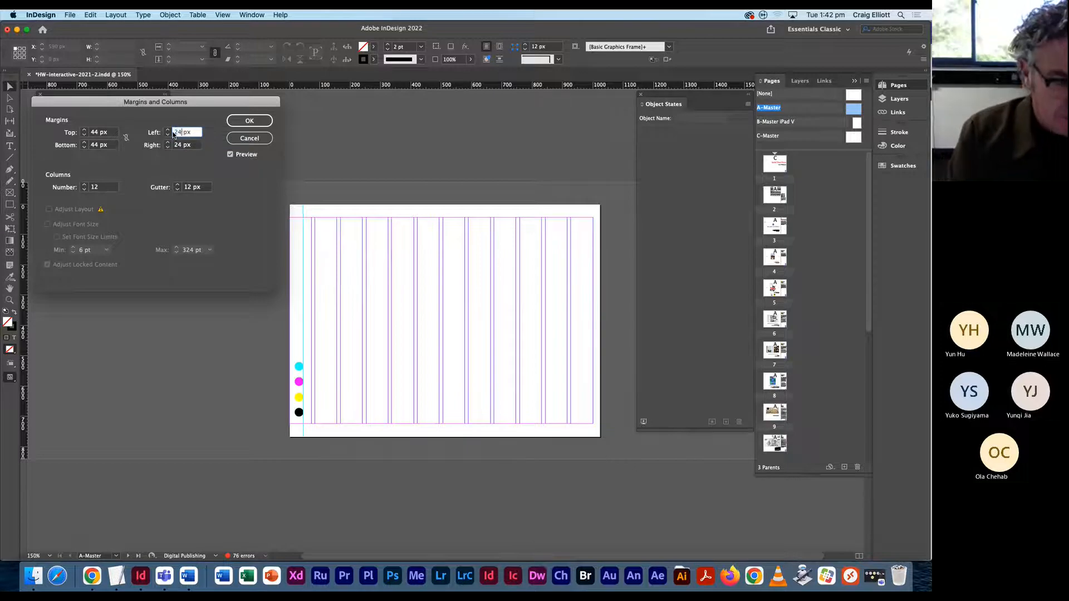
pyautogui.press('Tab')
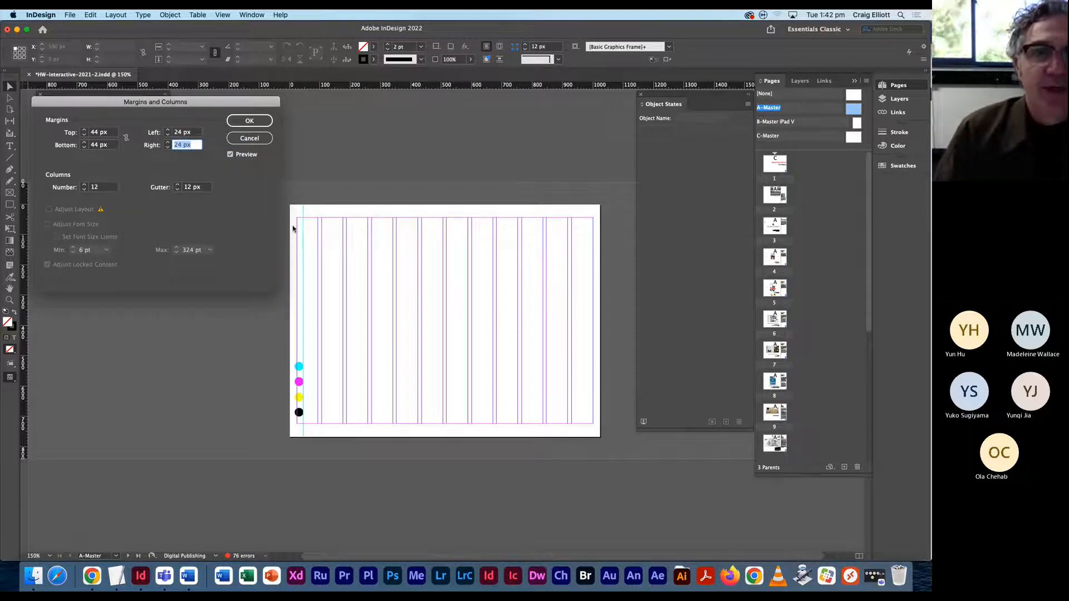
# Step: Set the left and right margins of A-Master to 48 px
pyautogui.doubleClick(175, 134)
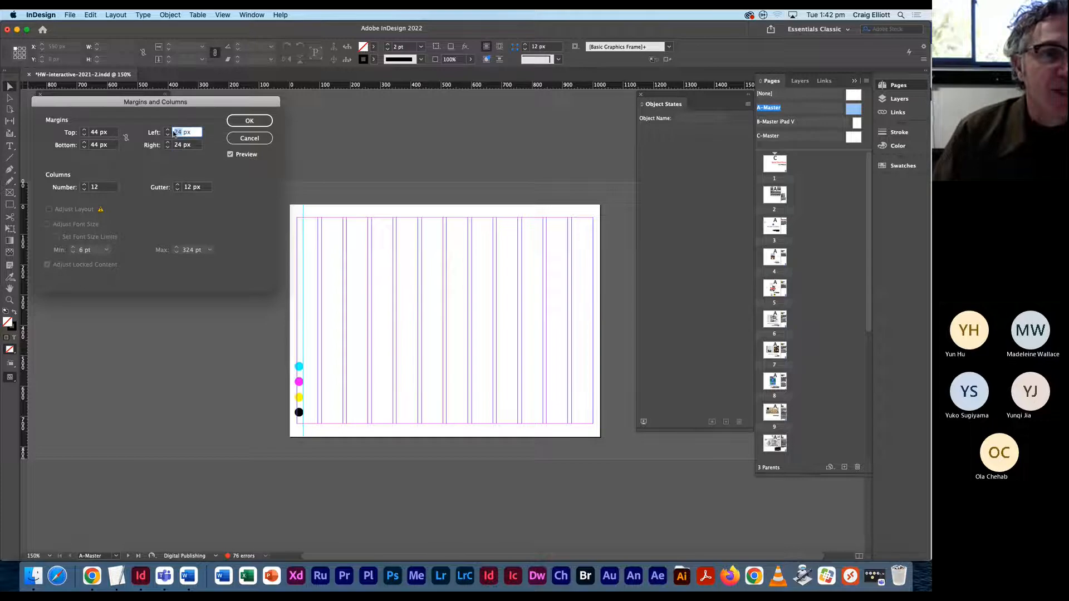
pyautogui.write('48')
pyautogui.press('Tab')
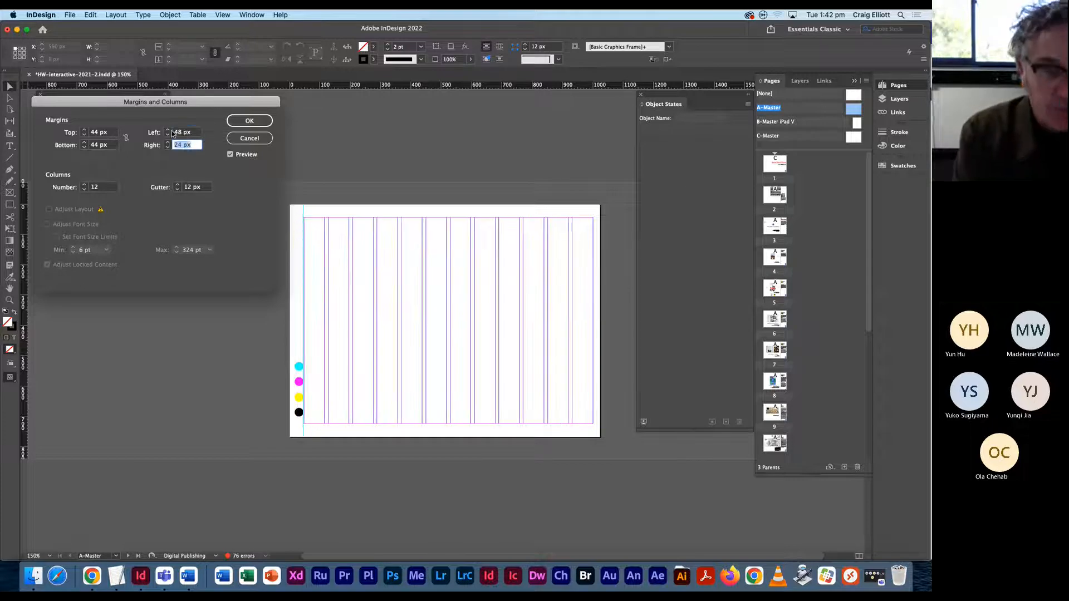
pyautogui.doubleClick(180, 146)
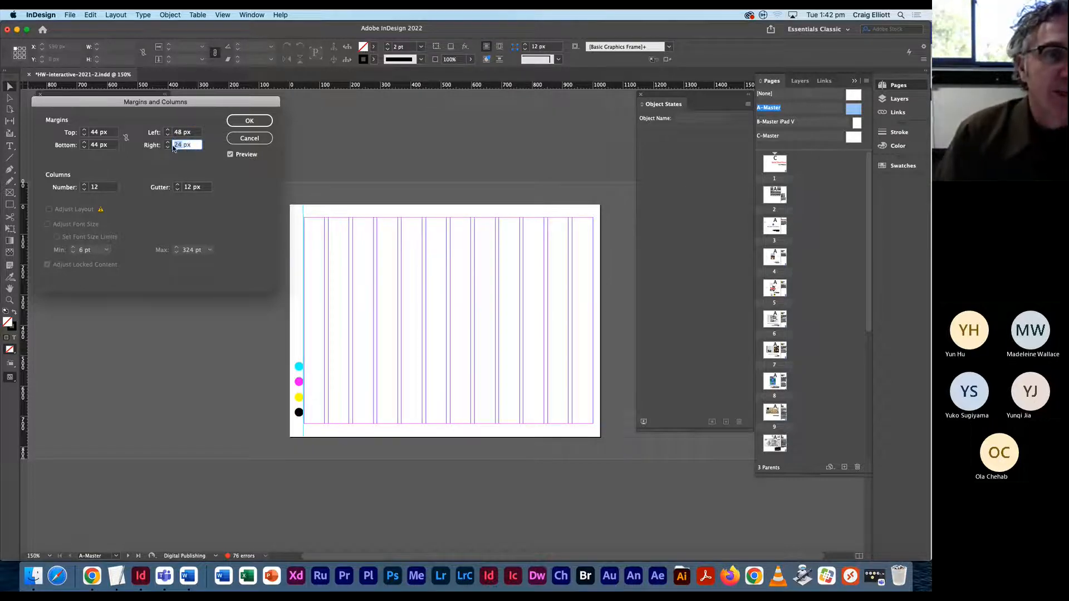
pyautogui.write('48')
pyautogui.press('Tab')
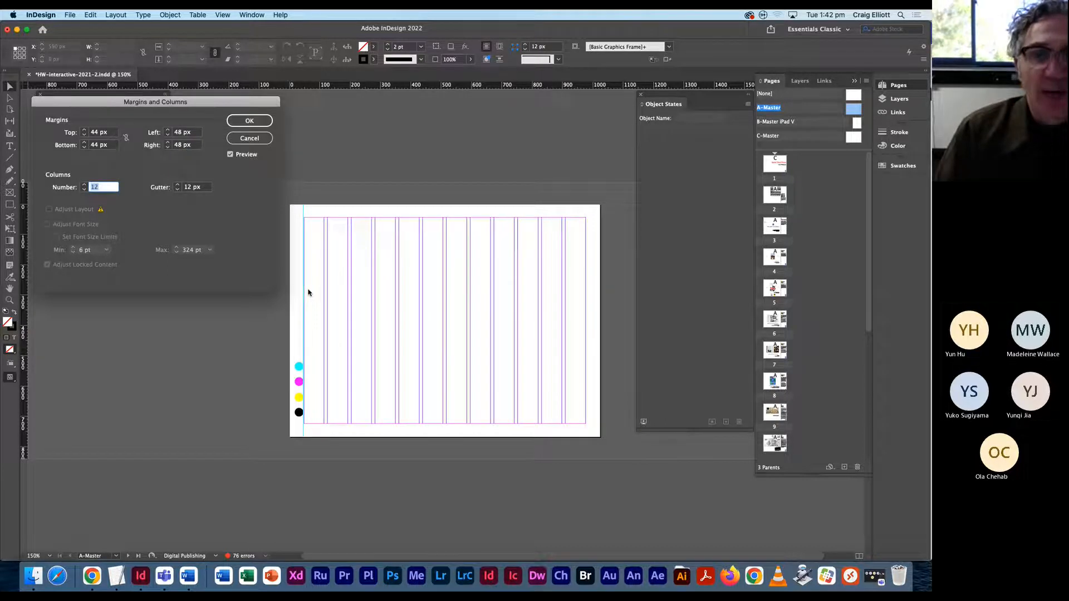
# Step: Reduce the number of columns to 6 and apply the margin and column settings
pyautogui.click(84, 189)
pyautogui.click(84, 189)
pyautogui.click(84, 189)
pyautogui.click(85, 189)
pyautogui.click(84, 189)
pyautogui.click(84, 189)
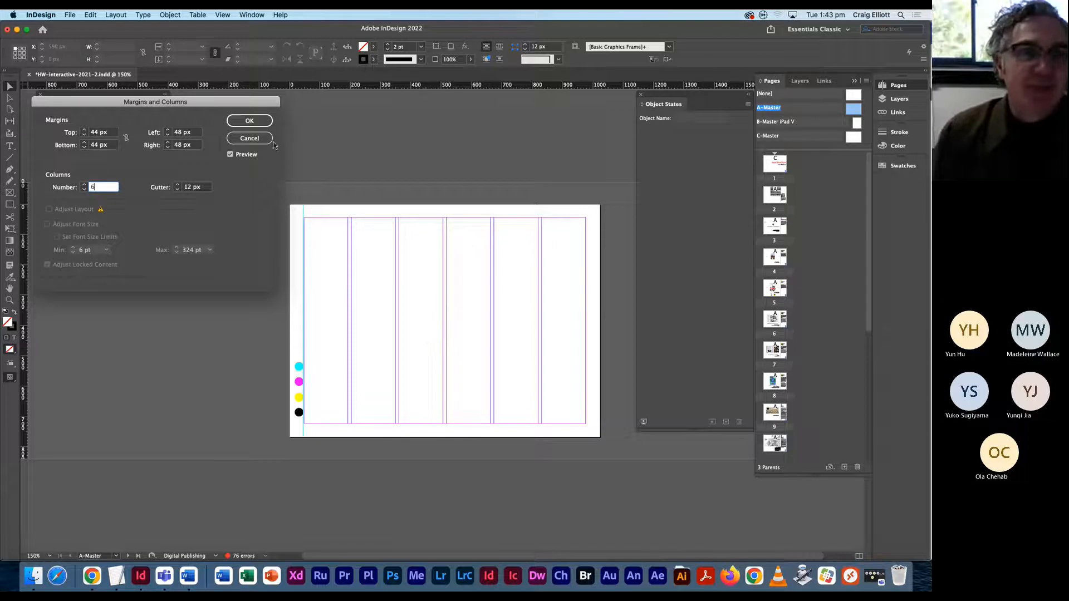
pyautogui.click(249, 121)
# Step: Create ruler guides on A-Master that divide the page into 6 rows
pyautogui.click(116, 15)
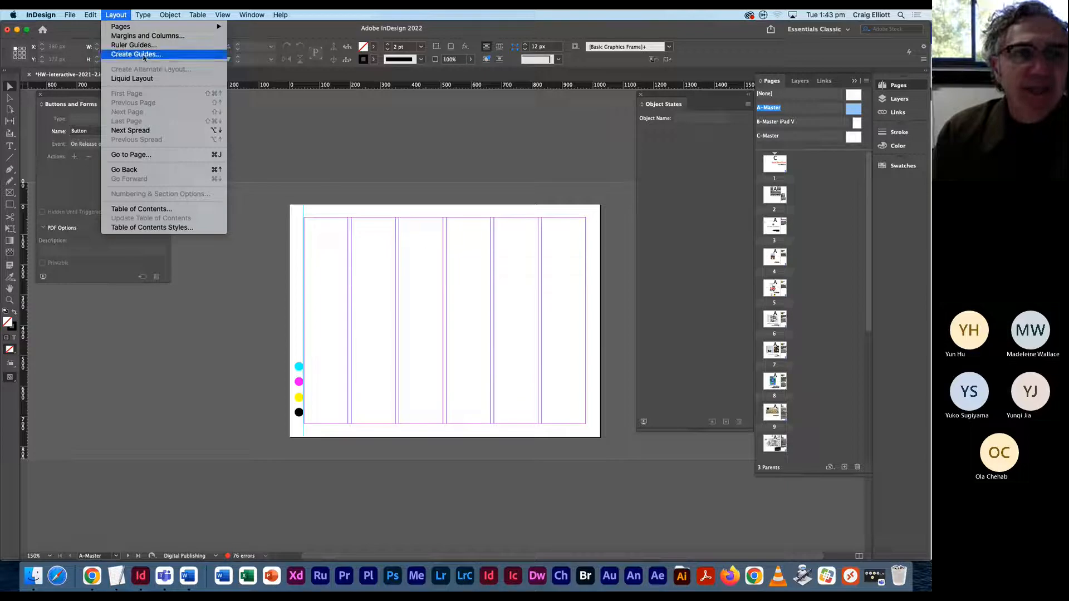
pyautogui.click(143, 56)
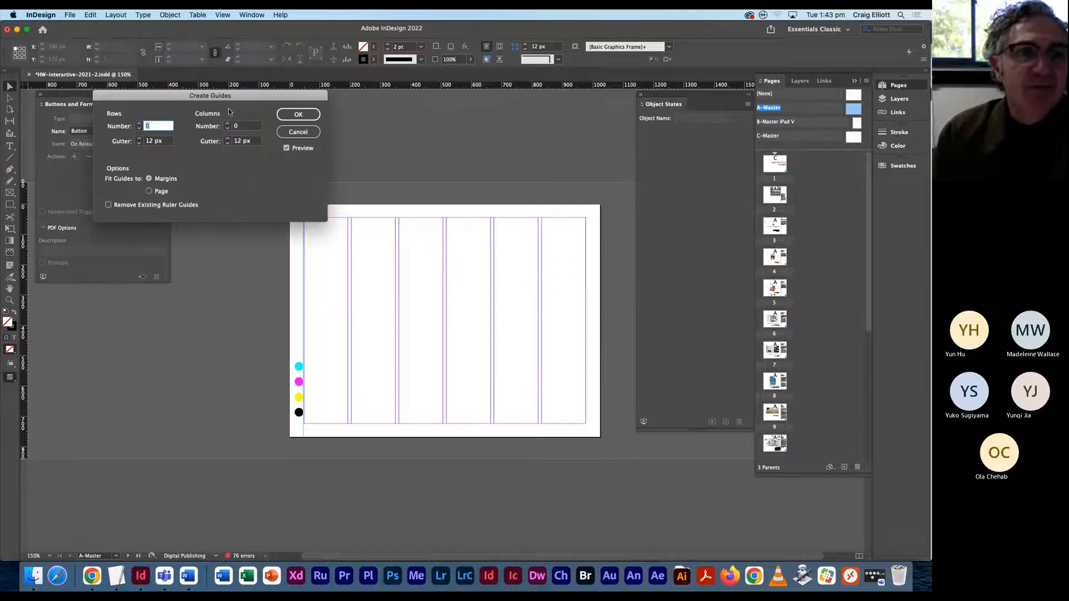
pyautogui.moveTo(240, 102); pyautogui.dragTo(216, 81)
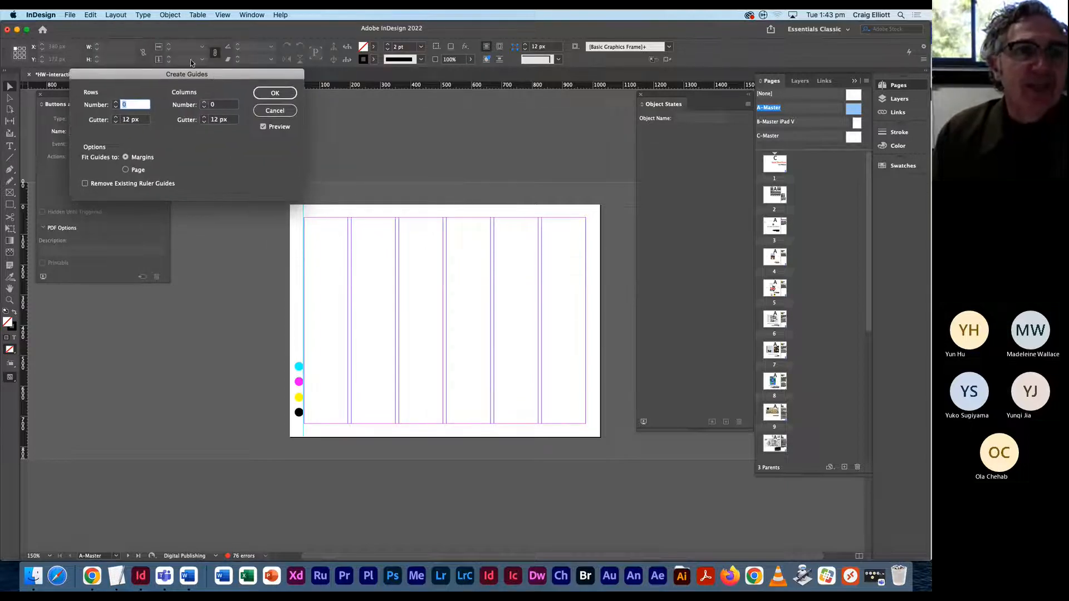
pyautogui.click(116, 102)
pyautogui.click(115, 102)
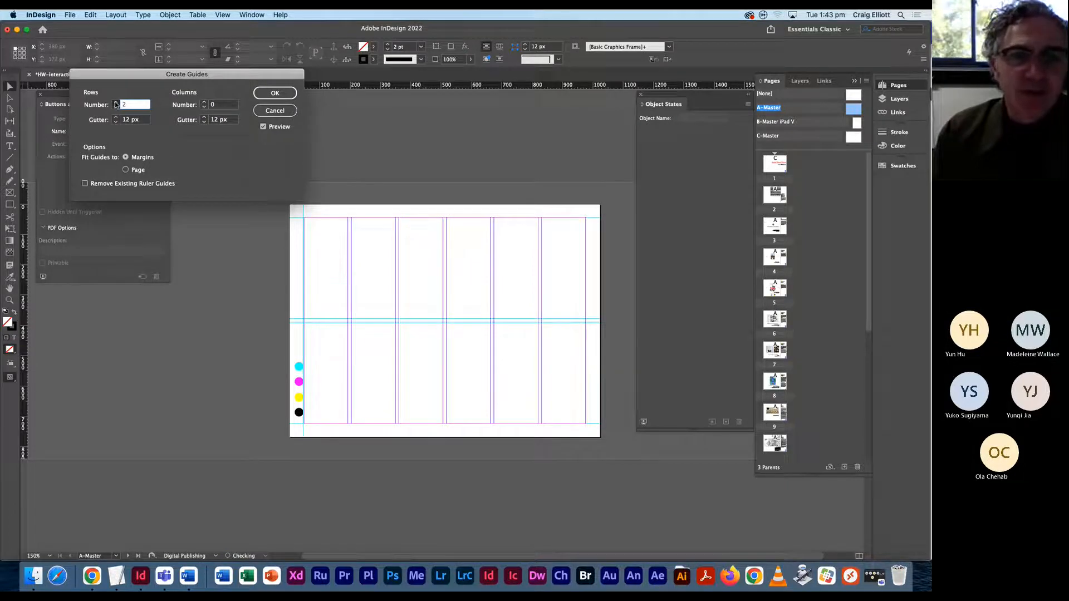
pyautogui.click(115, 103)
pyautogui.click(115, 103)
pyautogui.click(115, 103)
pyautogui.click(115, 102)
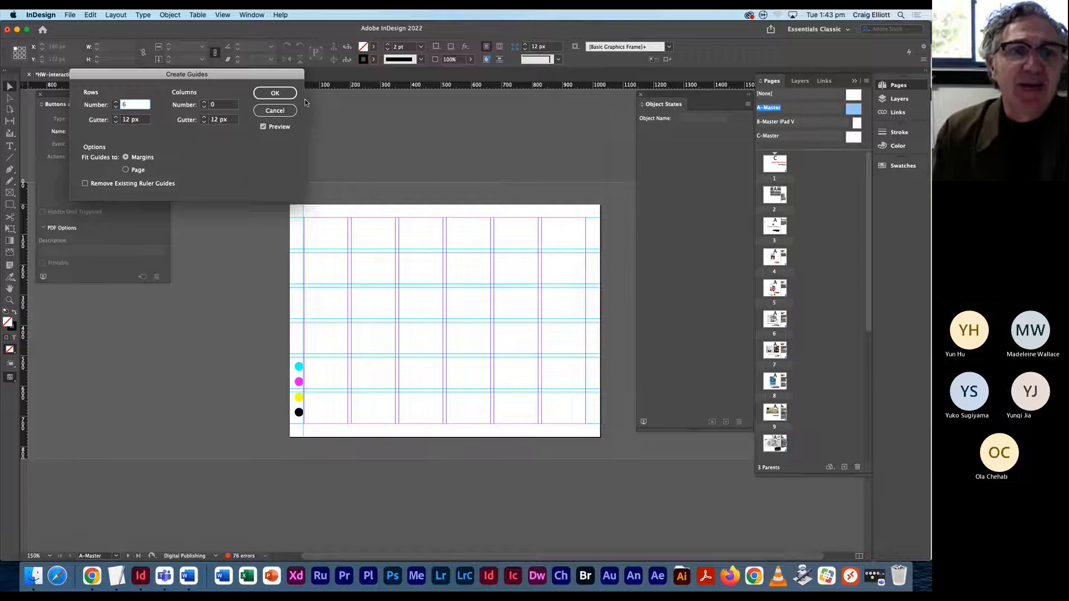
pyautogui.click(275, 93)
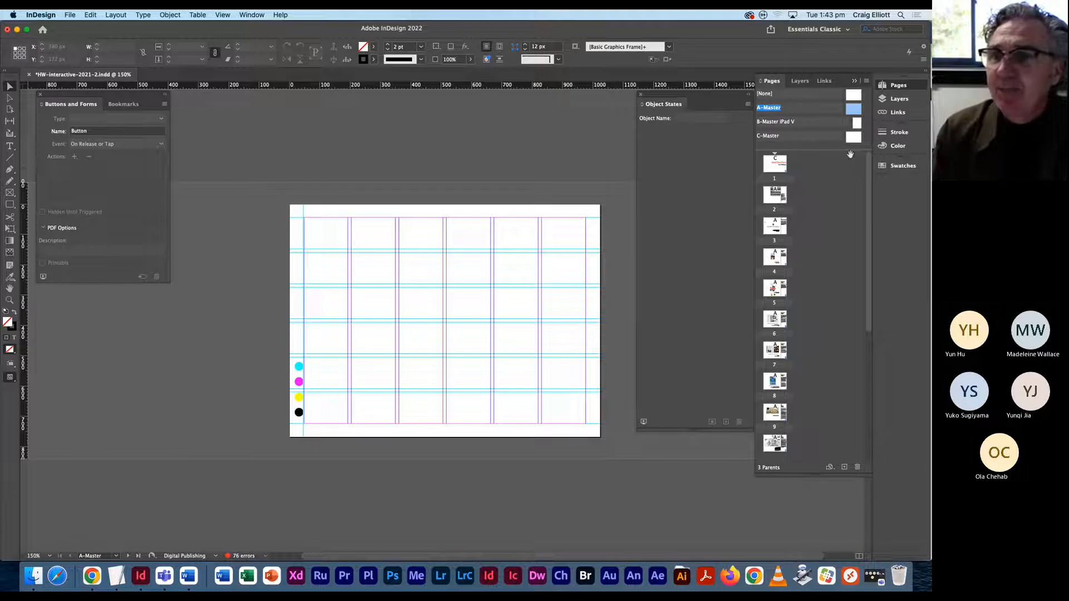
# Step: Go to page 2 and page 3 of the document to examine how the A-Master grid falls on the content
pyautogui.click(772, 197)
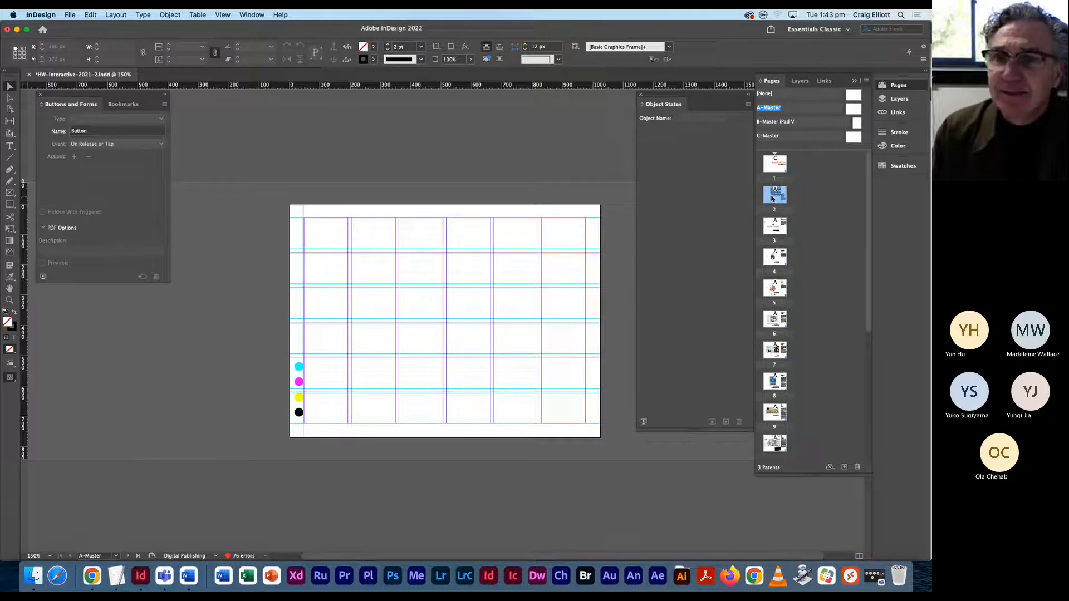
pyautogui.doubleClick(772, 196)
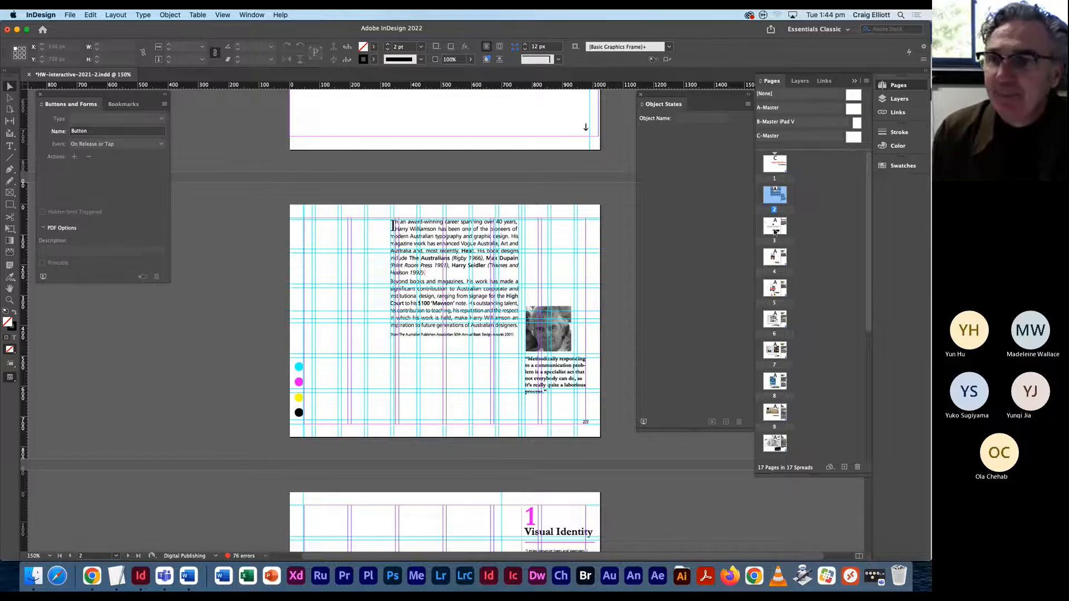
pyautogui.doubleClick(775, 231)
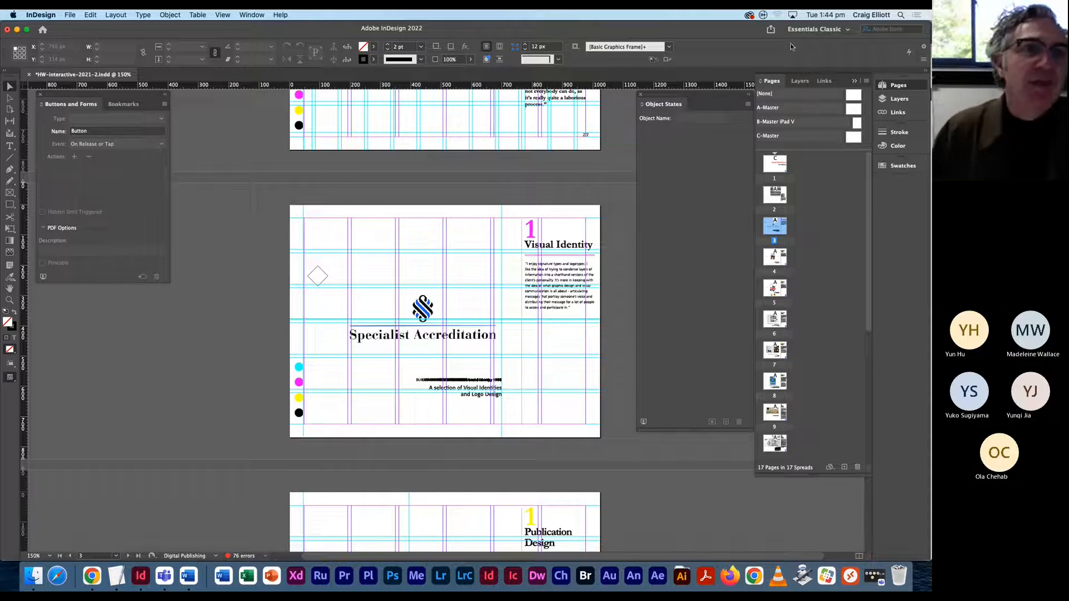
# Step: Preview the settings for a new web document using the 1024 x 768 preset in portrait orientation, and close without creating it
pyautogui.click(67, 17)
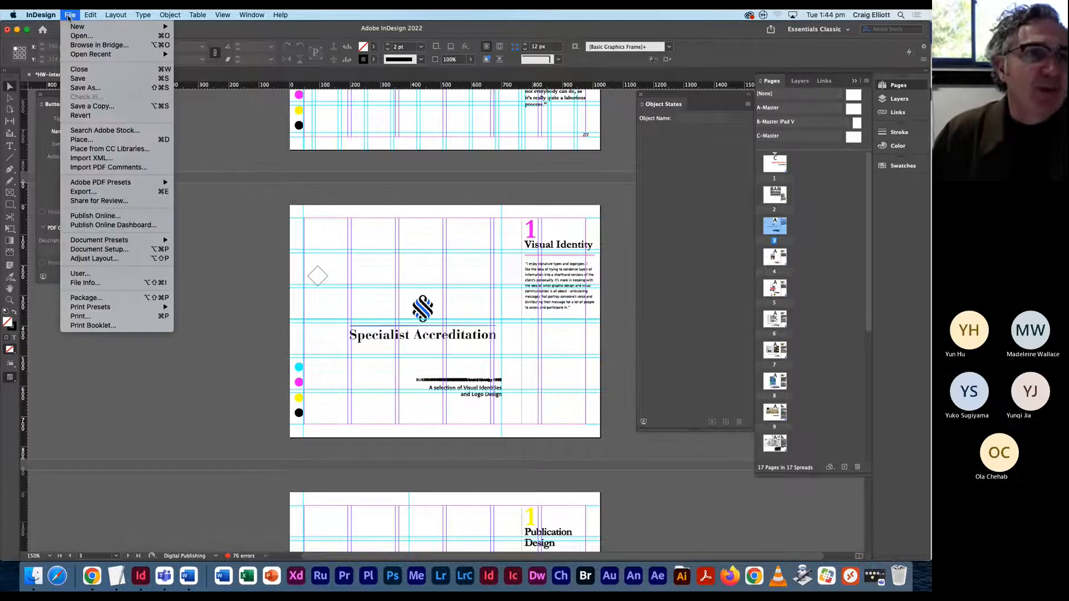
pyautogui.click(273, 62)
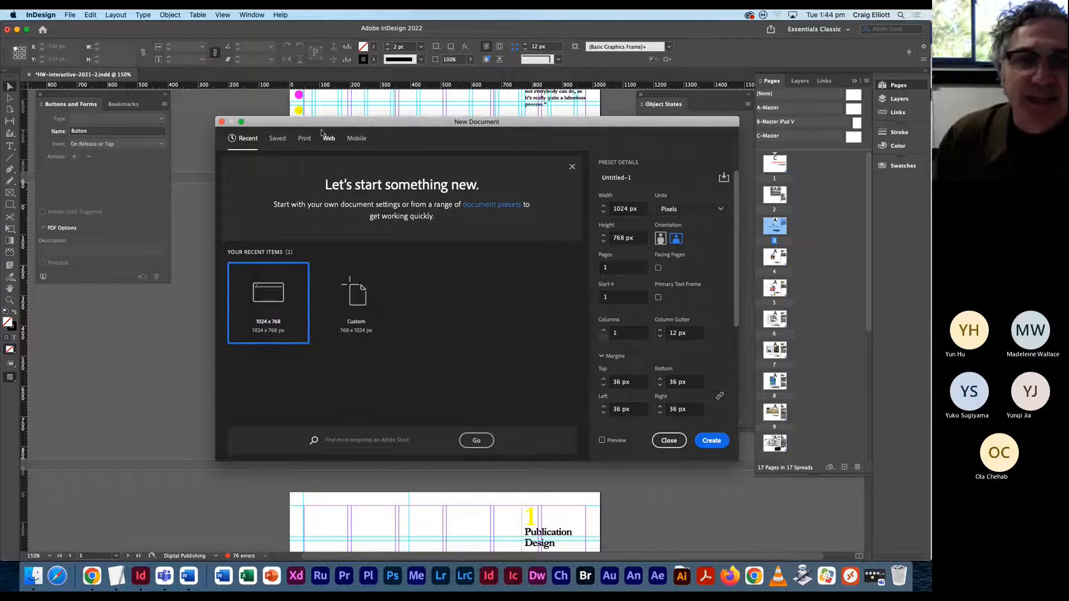
pyautogui.click(329, 142)
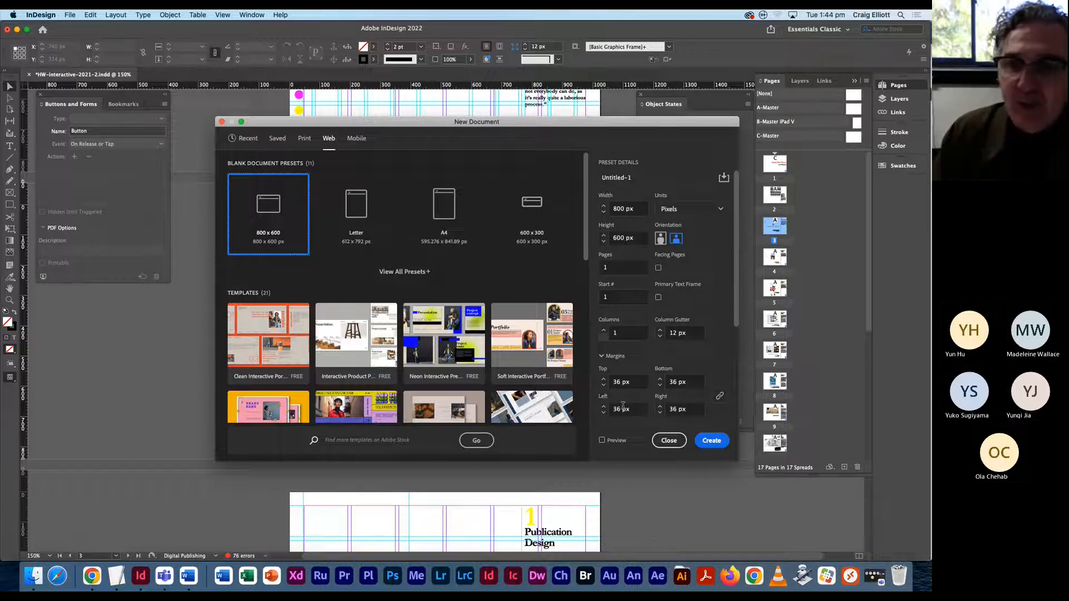
pyautogui.click(426, 273)
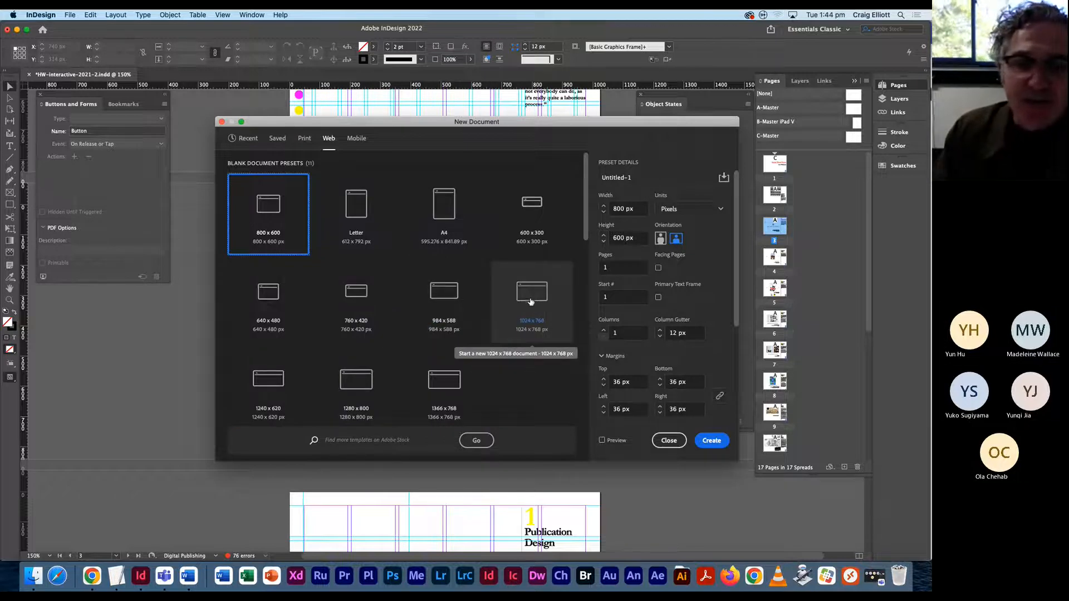
pyautogui.moveTo(585, 231); pyautogui.dragTo(584, 250)
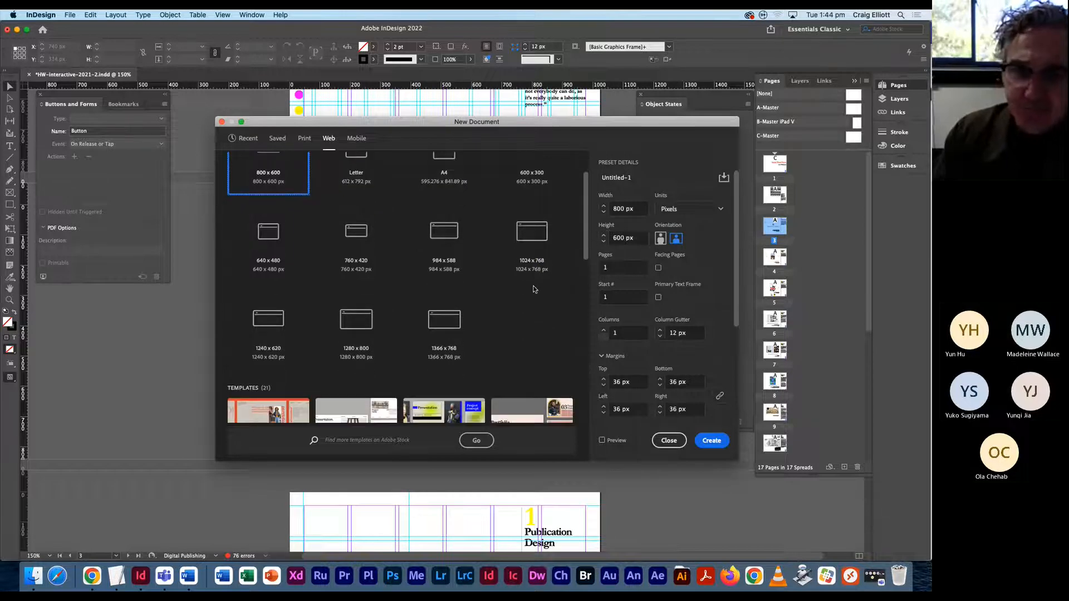
pyautogui.click(534, 239)
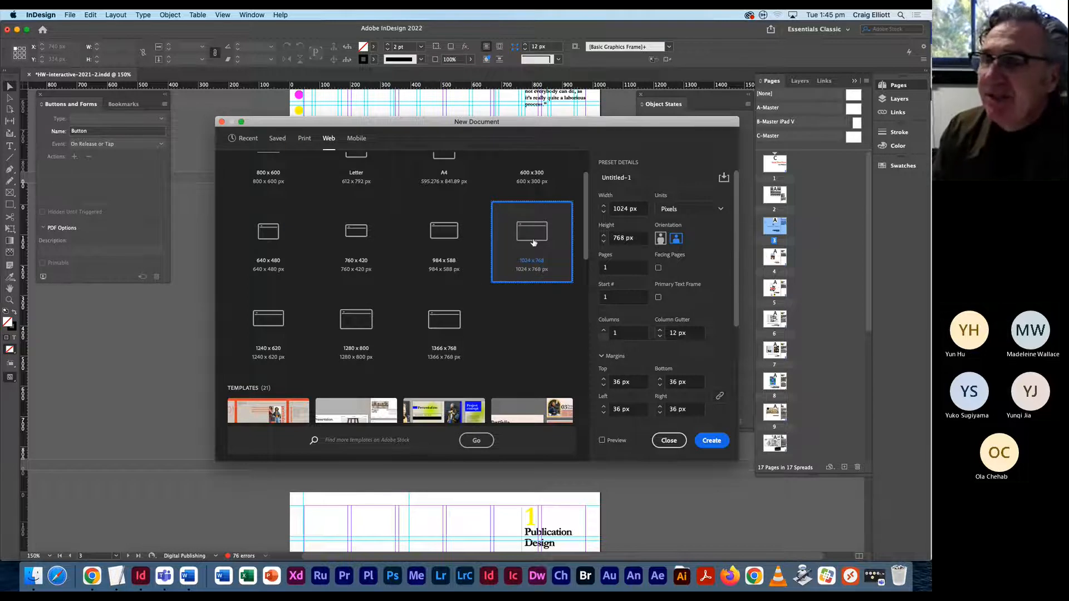
pyautogui.click(660, 240)
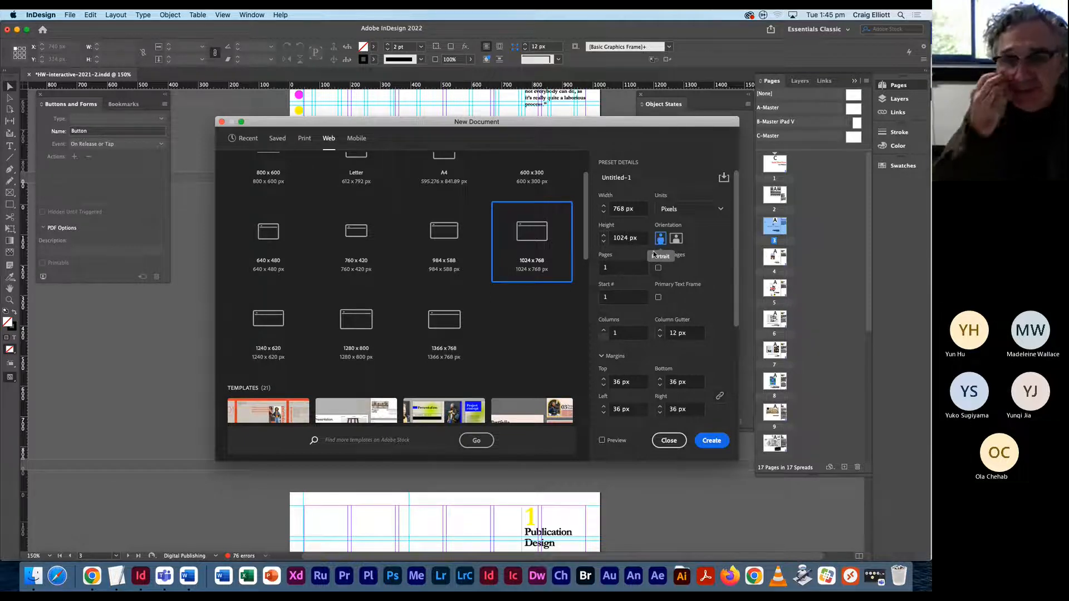
pyautogui.click(668, 440)
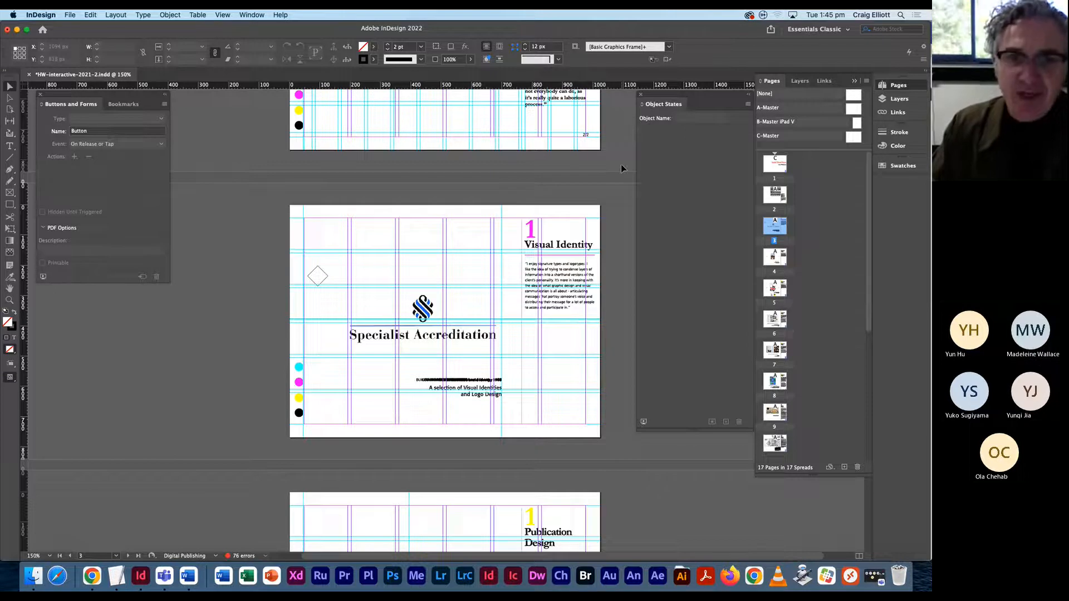
# Step: Hide the guides with Preview mode and select the Specialist Accreditation logo image on page 3
pyautogui.press('w')
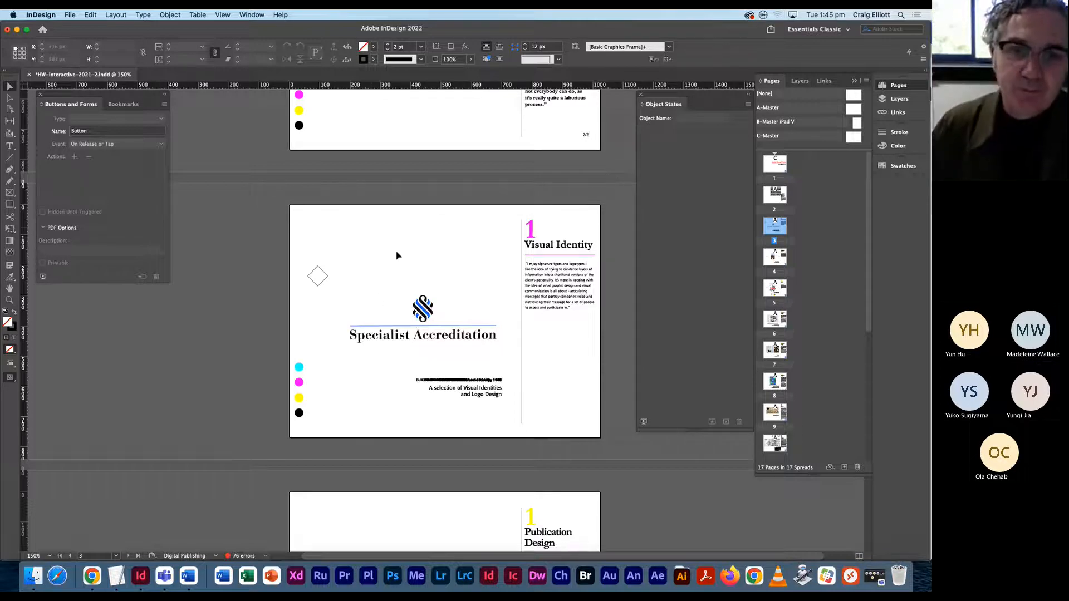
pyautogui.click(429, 307)
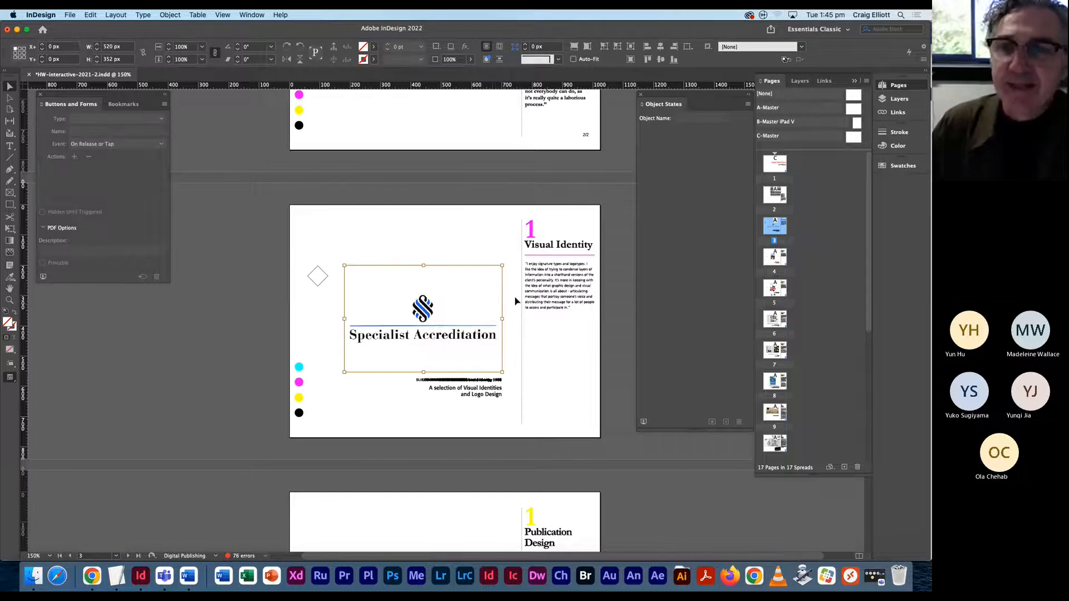
# Step: Using the Place command, preview the images visual-identity-1.jpg to visual-identity-6.jpg in the VisID-crop folder
pyautogui.click(69, 14)
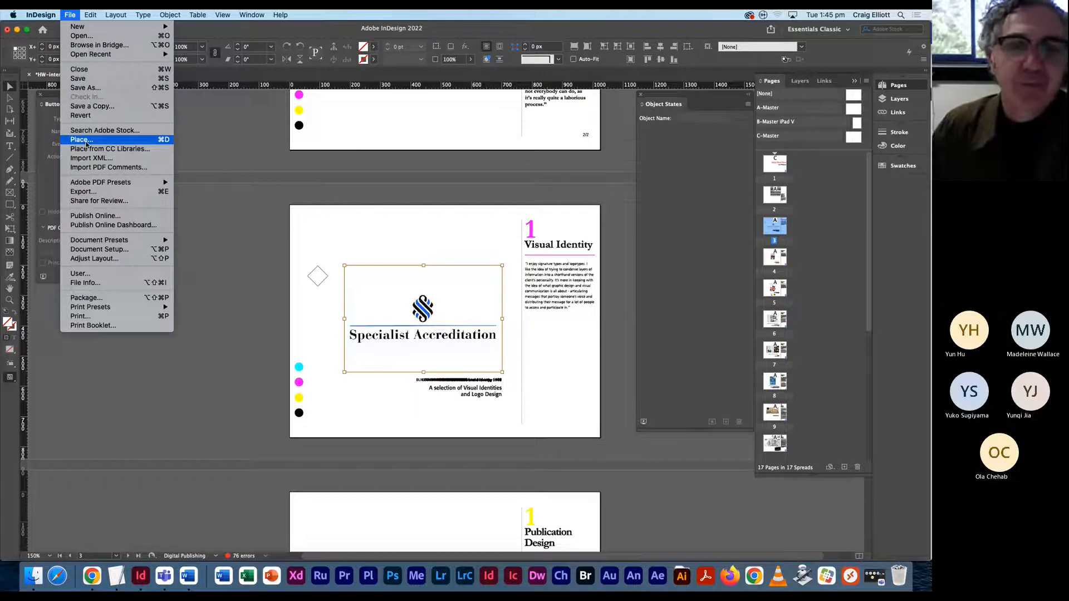
pyautogui.click(84, 140)
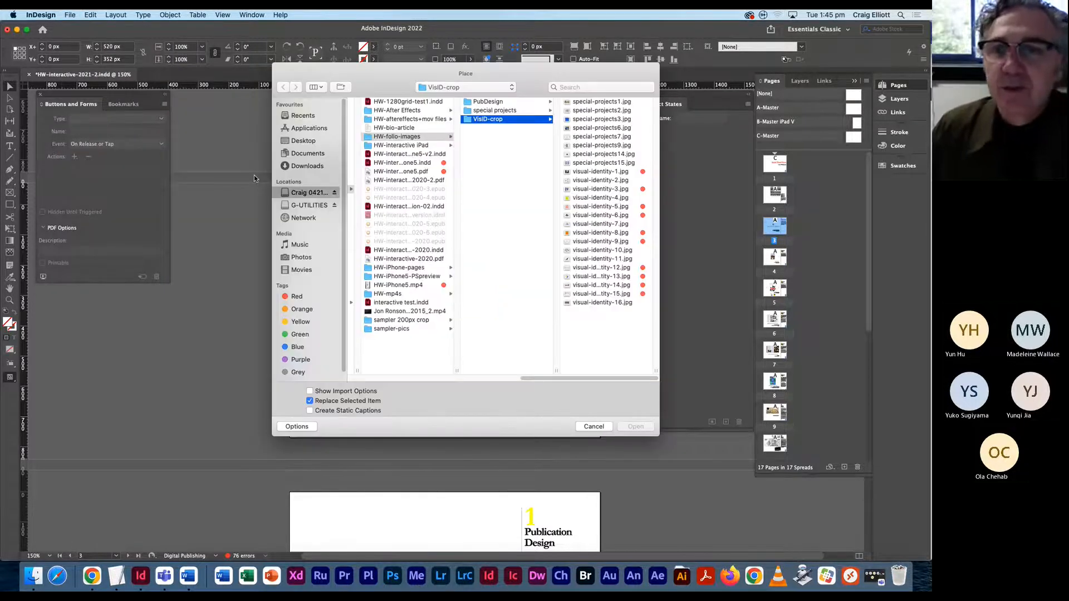
pyautogui.click(573, 172)
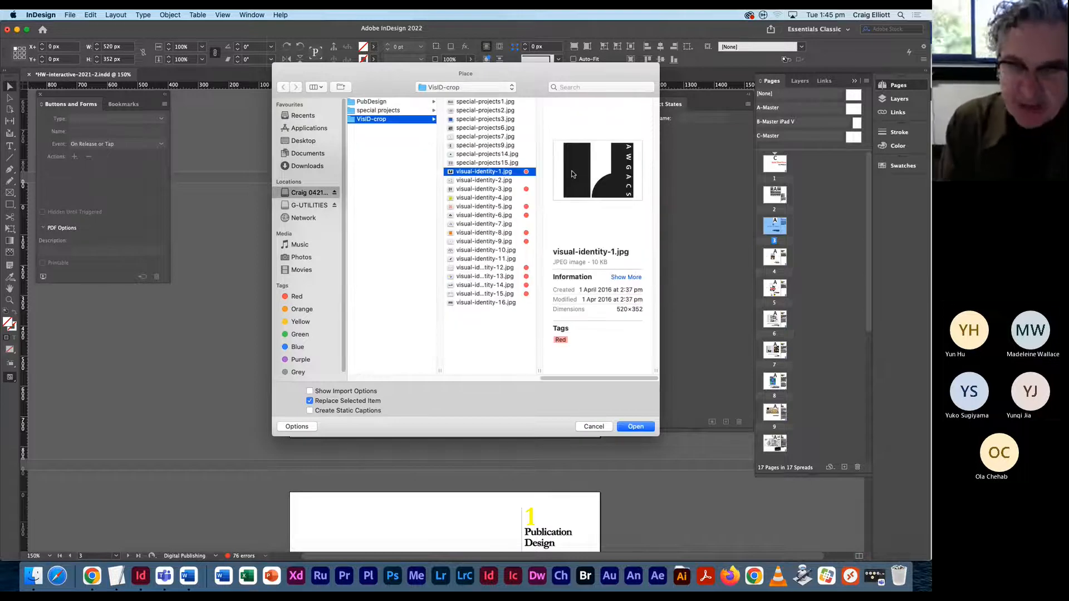
pyautogui.press('Down')
pyautogui.press('Down')
pyautogui.press('Down')
pyautogui.press('Down')
pyautogui.press('Down')
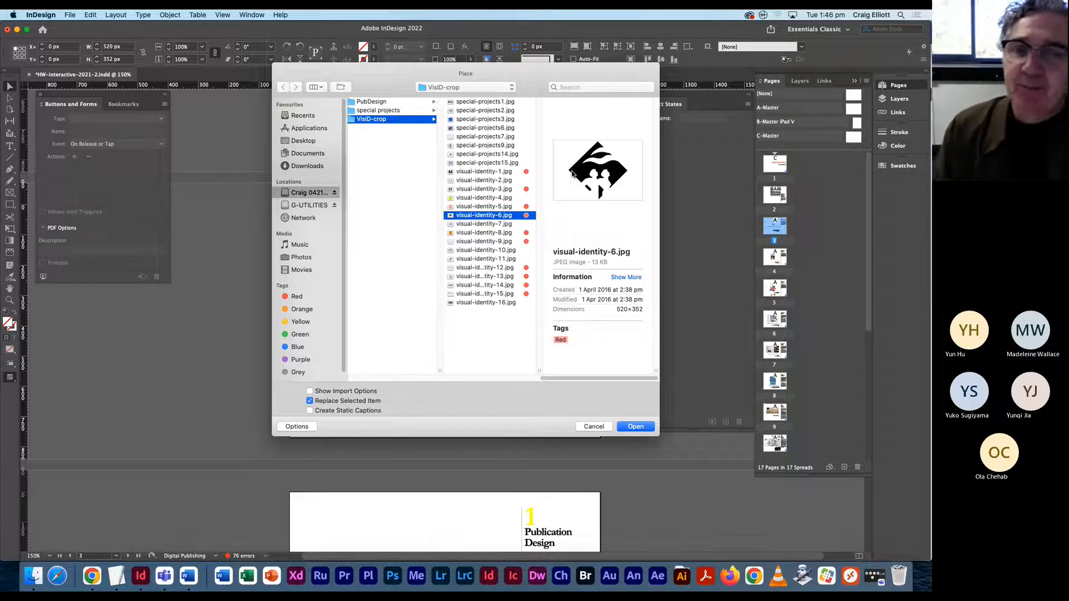
pyautogui.click(476, 173)
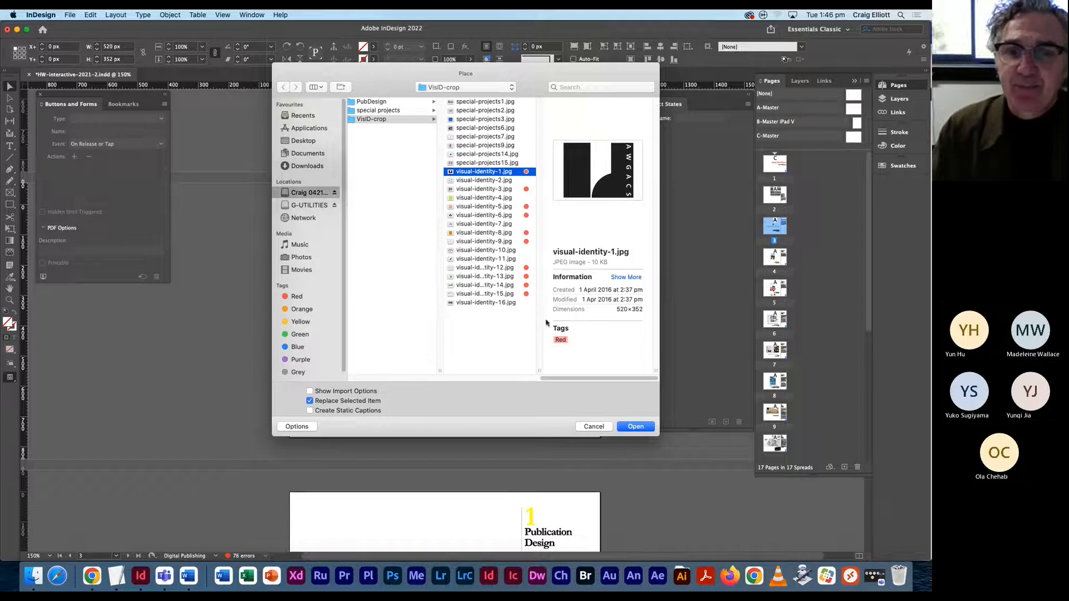
pyautogui.click(635, 427)
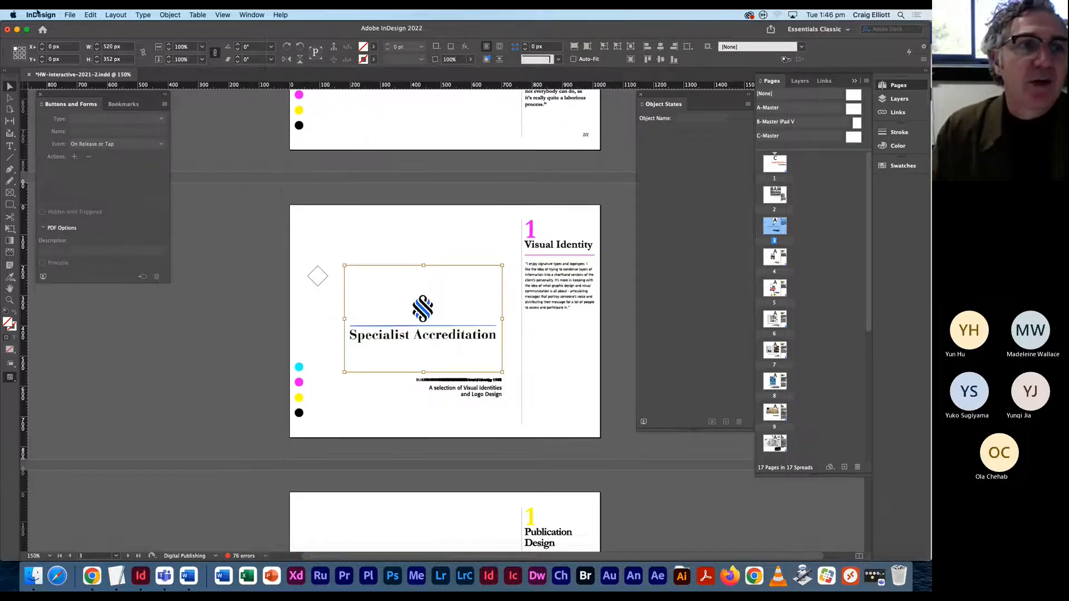
# Step: Select visual-identity-1.jpg through visual-identity-16.jpg together for placing, and cancel the placement
pyautogui.click(70, 15)
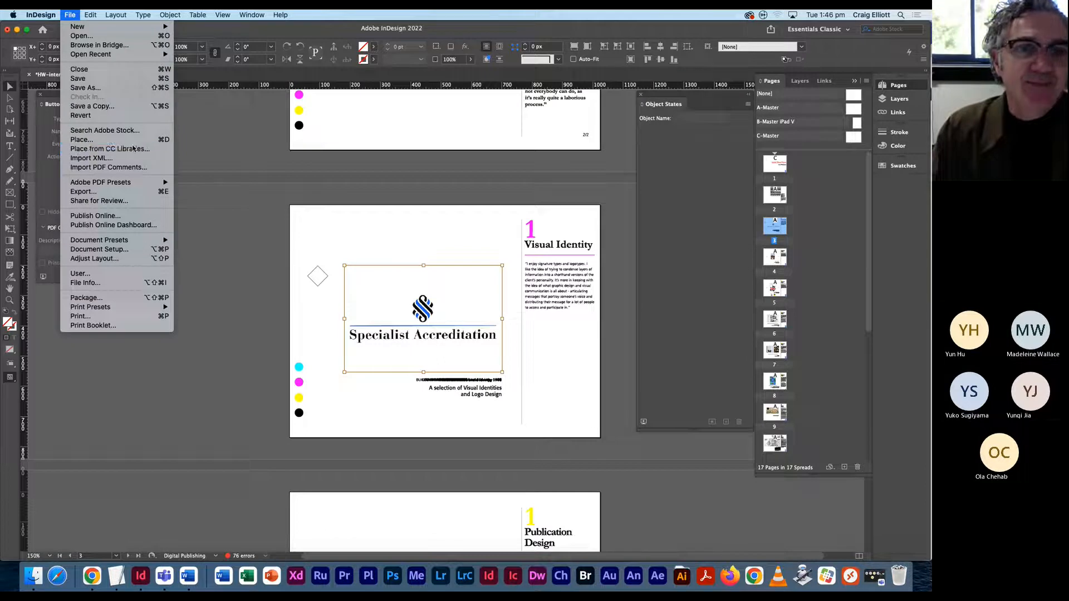
pyautogui.click(82, 139)
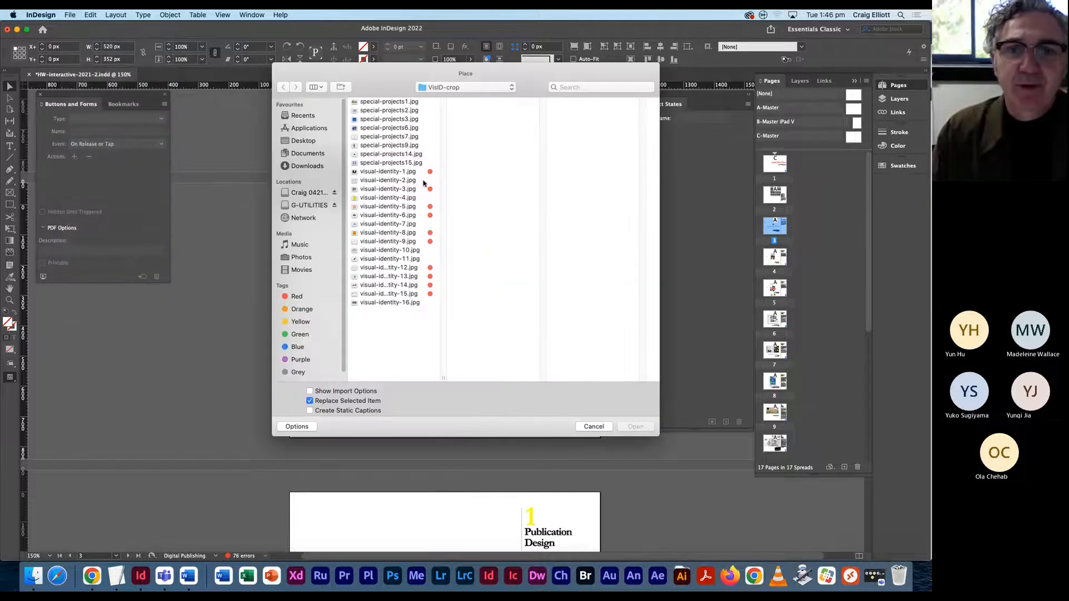
pyautogui.click(383, 173)
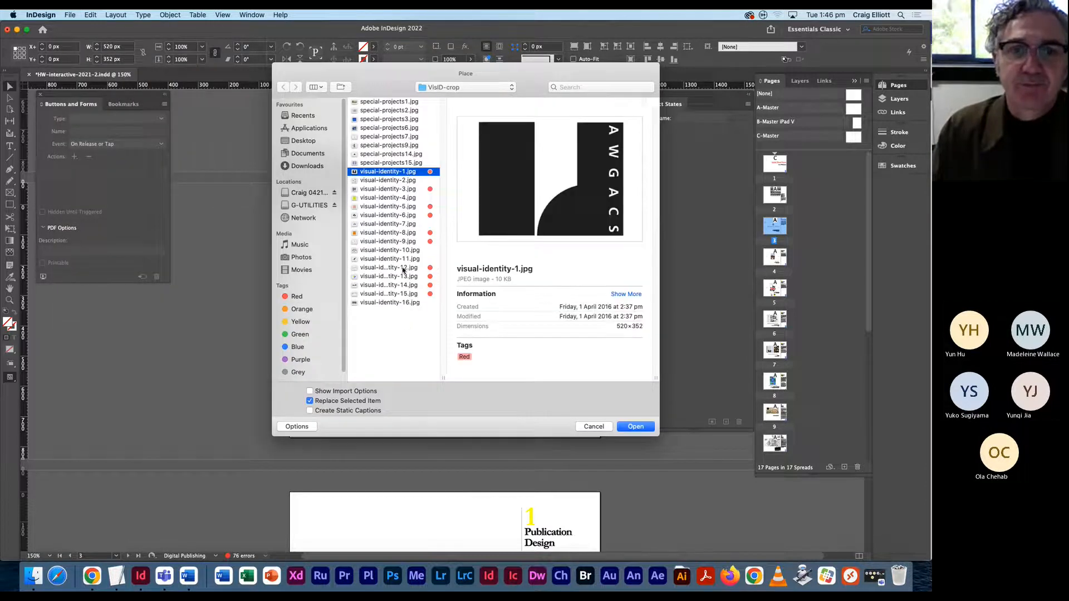
pyautogui.keyDown('shift'); pyautogui.click(381, 304); pyautogui.keyUp('shift')
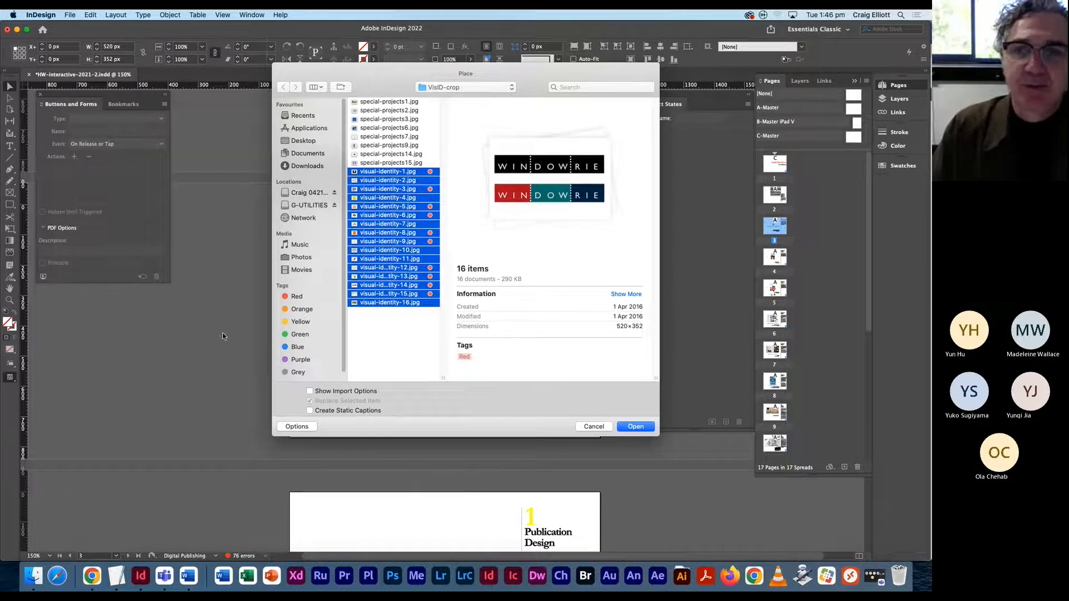
pyautogui.click(591, 427)
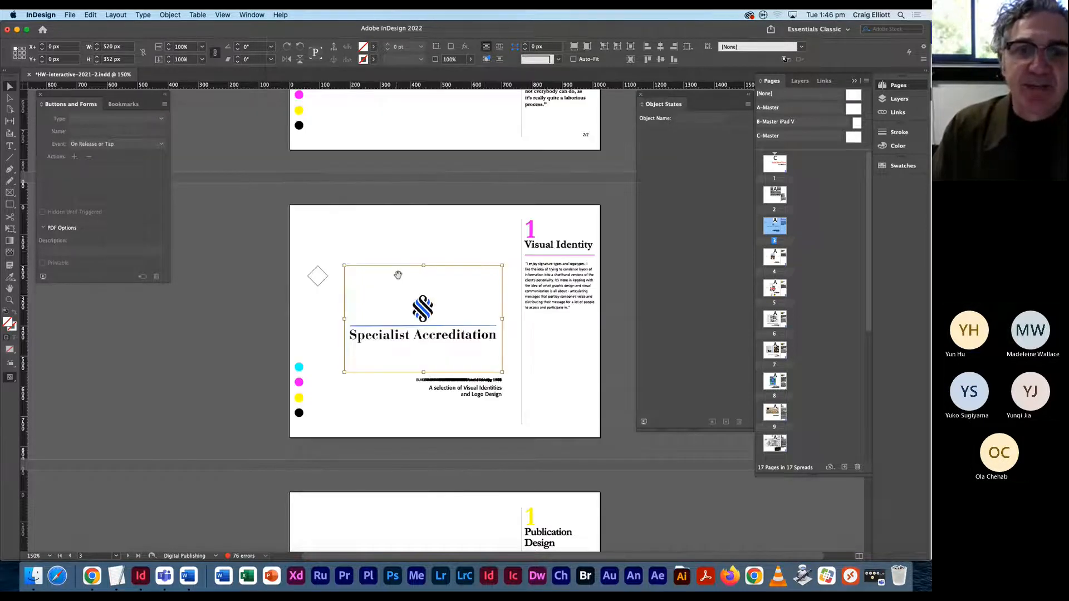
# Step: Display the page 3 objects under Layer 1 and select all the stacked visual identity images
pyautogui.click(394, 298)
pyautogui.click(797, 80)
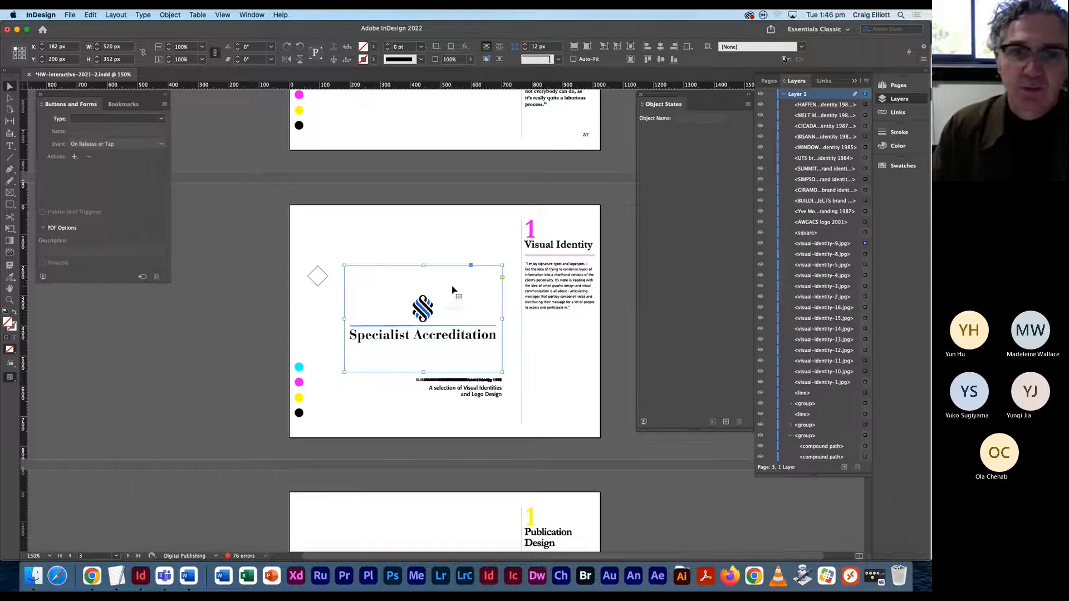
pyautogui.moveTo(370, 236); pyautogui.dragTo(397, 365)
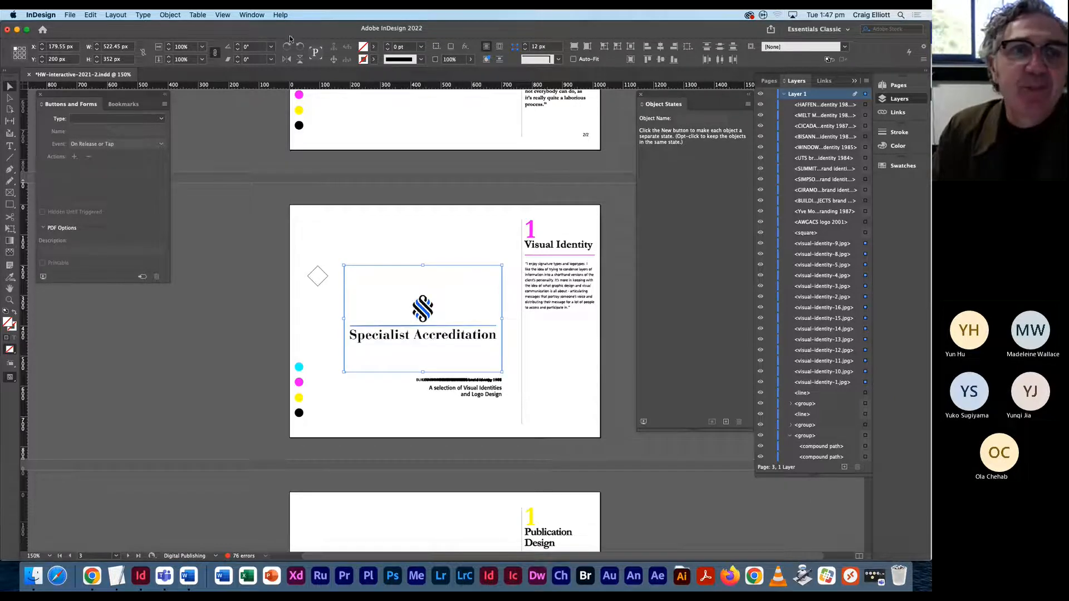
# Step: Align the left edges of the selected visual identity images, keeping the Align controls clear of the page
pyautogui.click(248, 15)
pyautogui.moveTo(359, 172)
pyautogui.click(419, 178)
pyautogui.moveTo(338, 180); pyautogui.dragTo(229, 89)
pyautogui.click(199, 128)
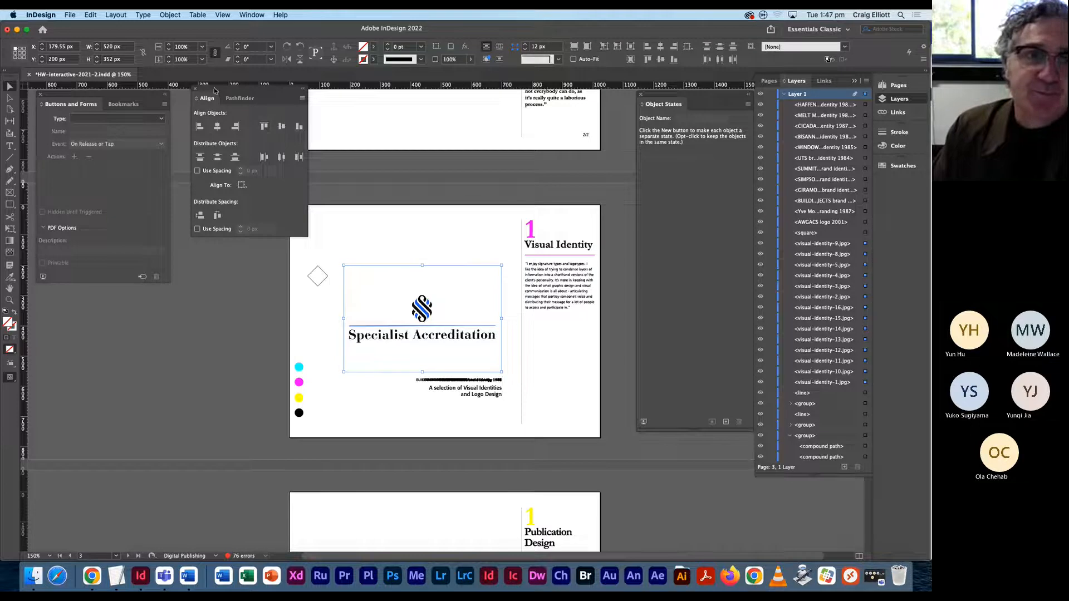
pyautogui.moveTo(216, 89); pyautogui.dragTo(178, 104)
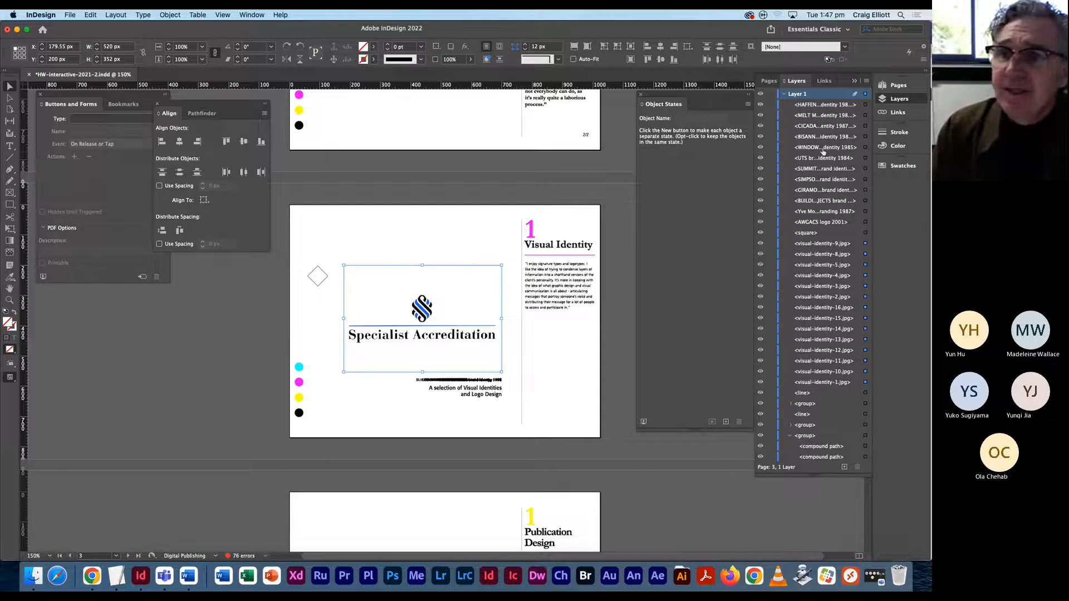
# Step: Hide all the caption text objects on page 3, from the HAFFENPHEFFER brand identity caption to AWGACS logo 2001
pyautogui.moveTo(761, 105); pyautogui.dragTo(761, 212)
pyautogui.click(761, 116)
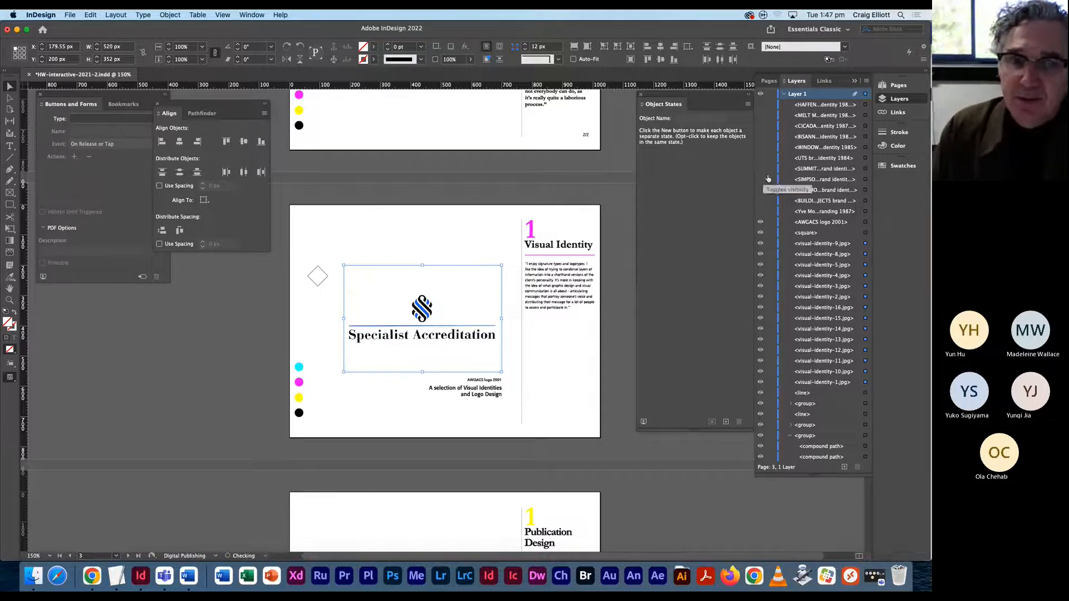
pyautogui.click(761, 222)
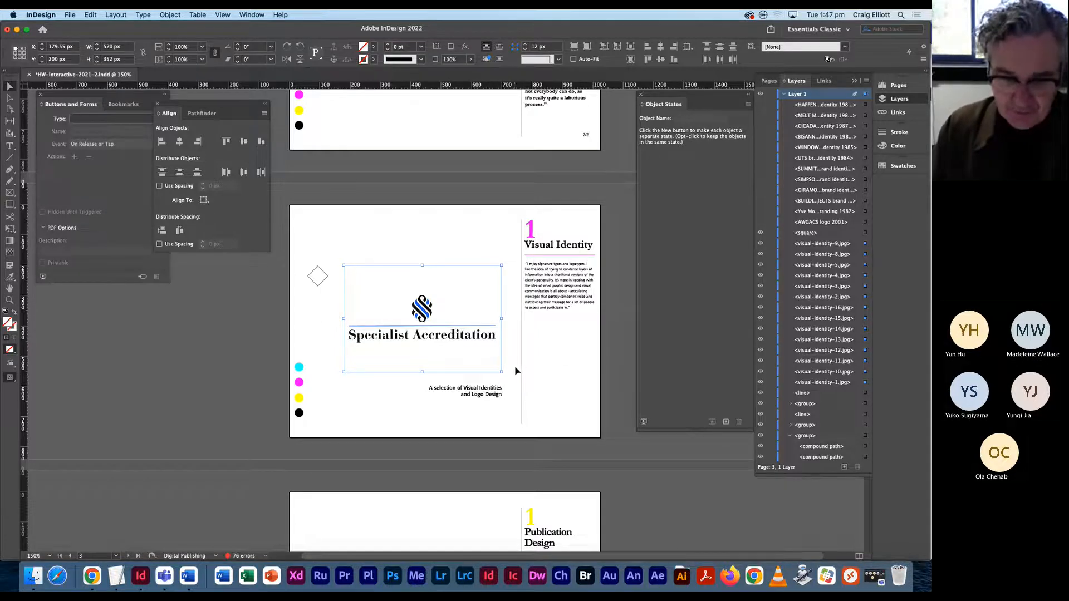
# Step: Show only the HAFFENPHEFFER brand identity 1986 caption and select it on the page and in the Layer 1 list
pyautogui.press('super+equal')
pyautogui.scroll(4, 518, 370)
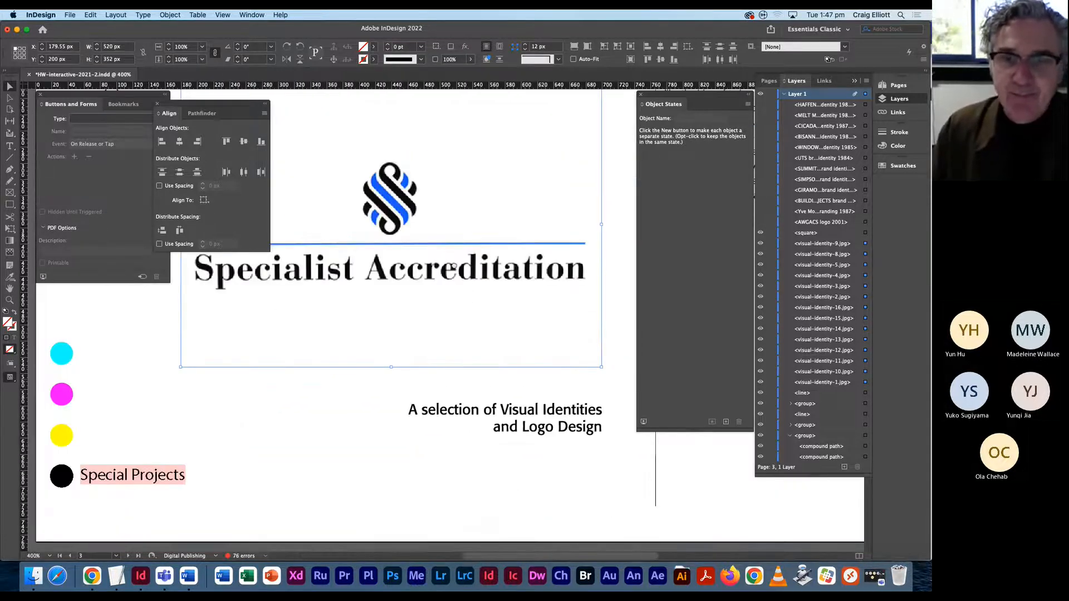
pyautogui.click(761, 106)
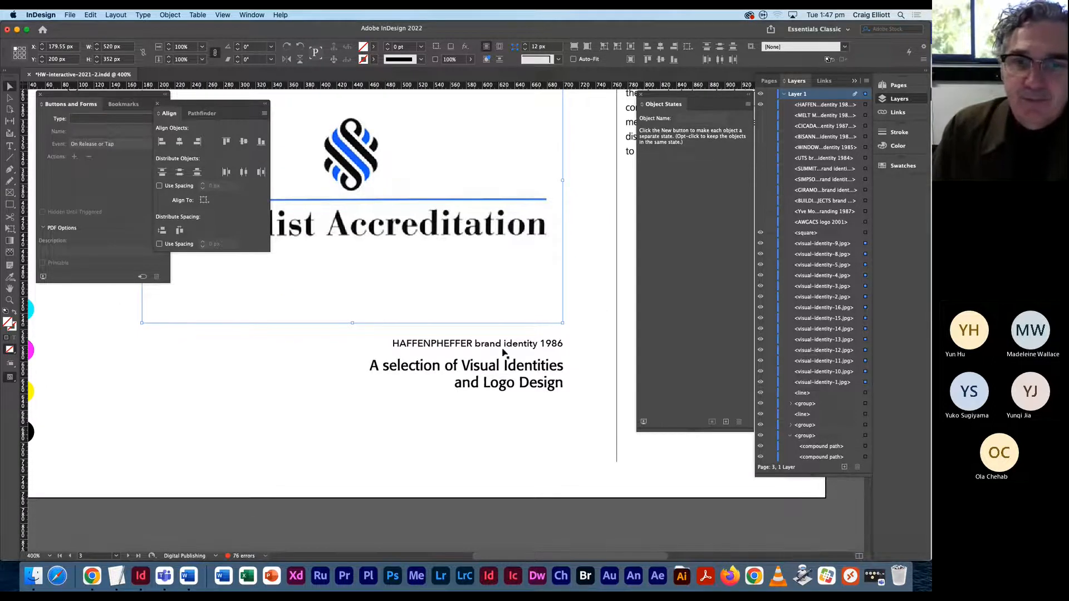
pyautogui.click(504, 347)
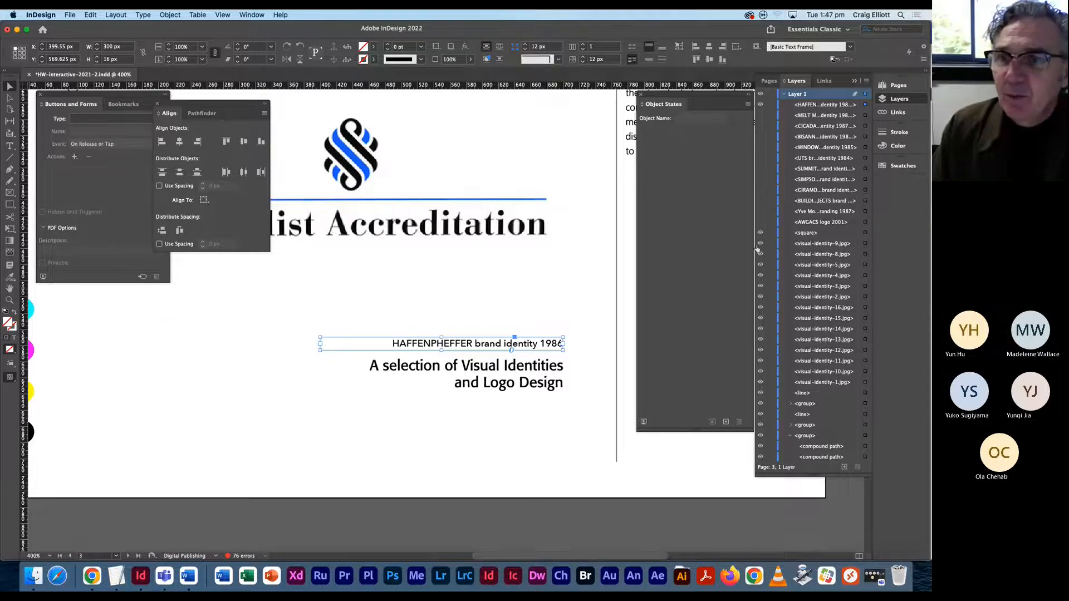
pyautogui.click(829, 104)
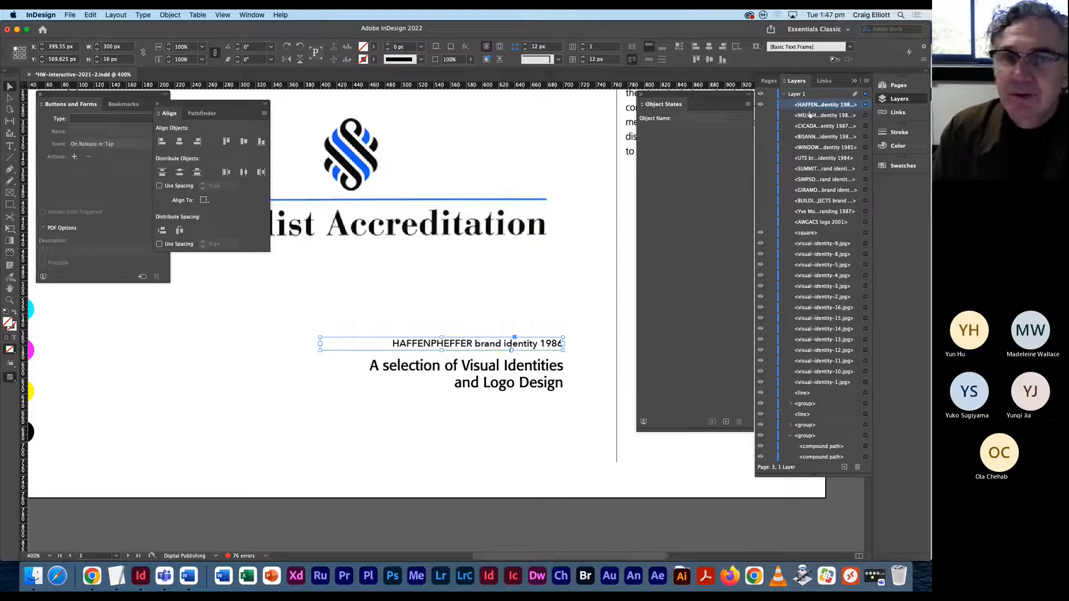
# Step: Hide the images visual-identity-9.jpg and visual-identity-8.jpg on page 3
pyautogui.click(760, 243)
pyautogui.click(761, 254)
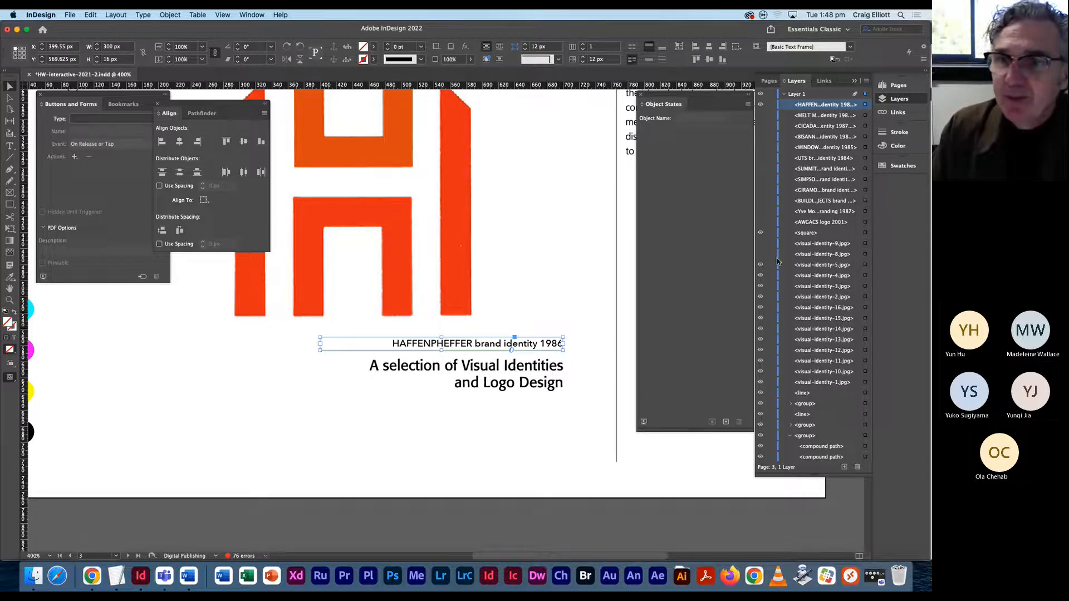
# Step: Show the visual-identity-8.jpg image and paste a copy of the HAFFENPHEFFER caption in place
pyautogui.click(760, 254)
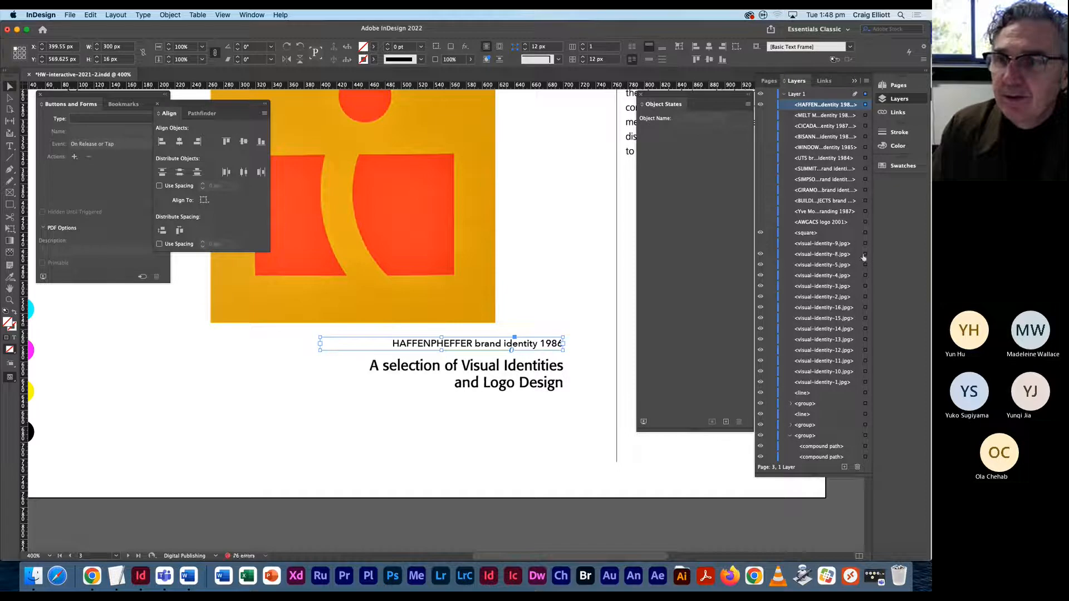
pyautogui.click(865, 254)
pyautogui.click(811, 105)
pyautogui.click(865, 105)
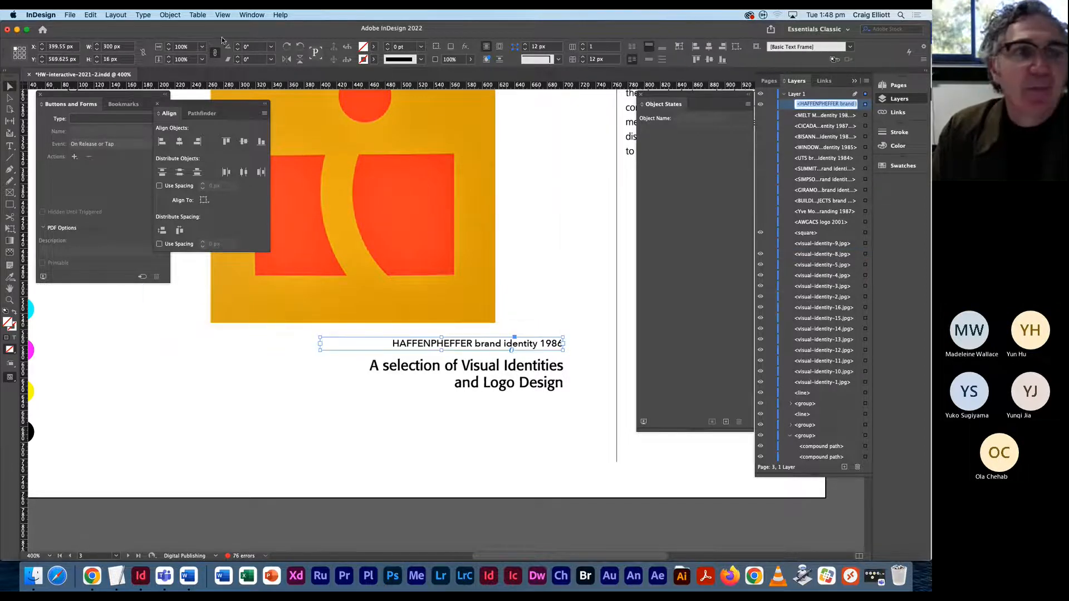
pyautogui.click(89, 15)
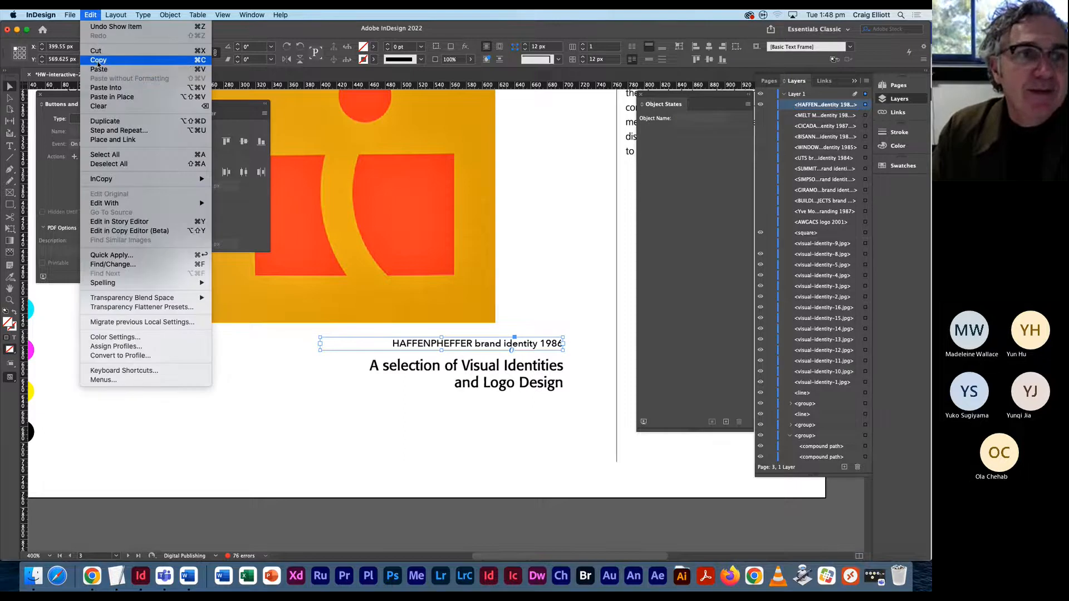
pyautogui.click(89, 15)
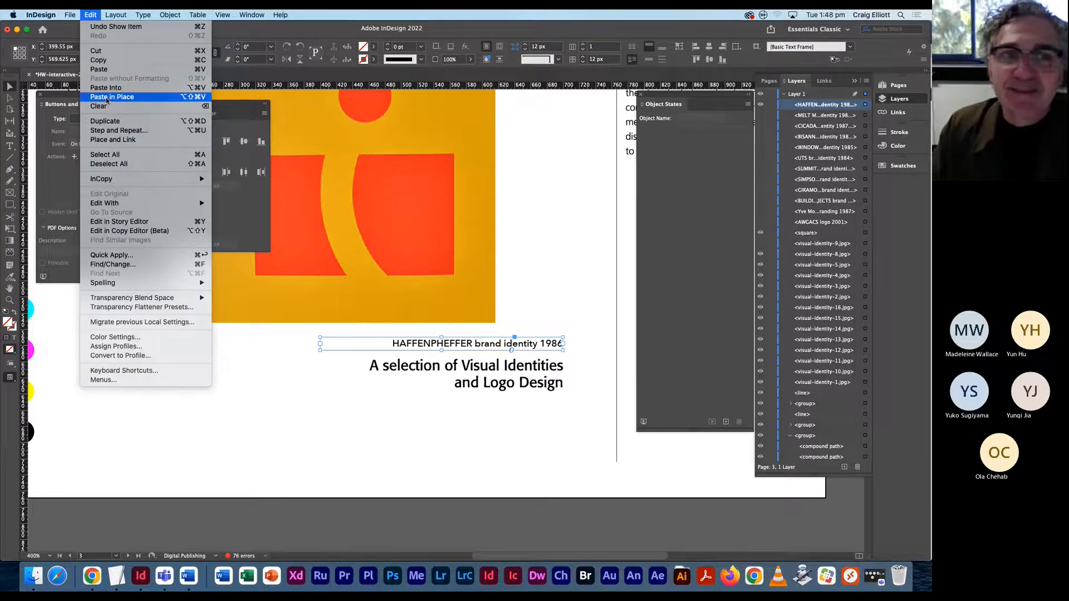
pyautogui.click(107, 98)
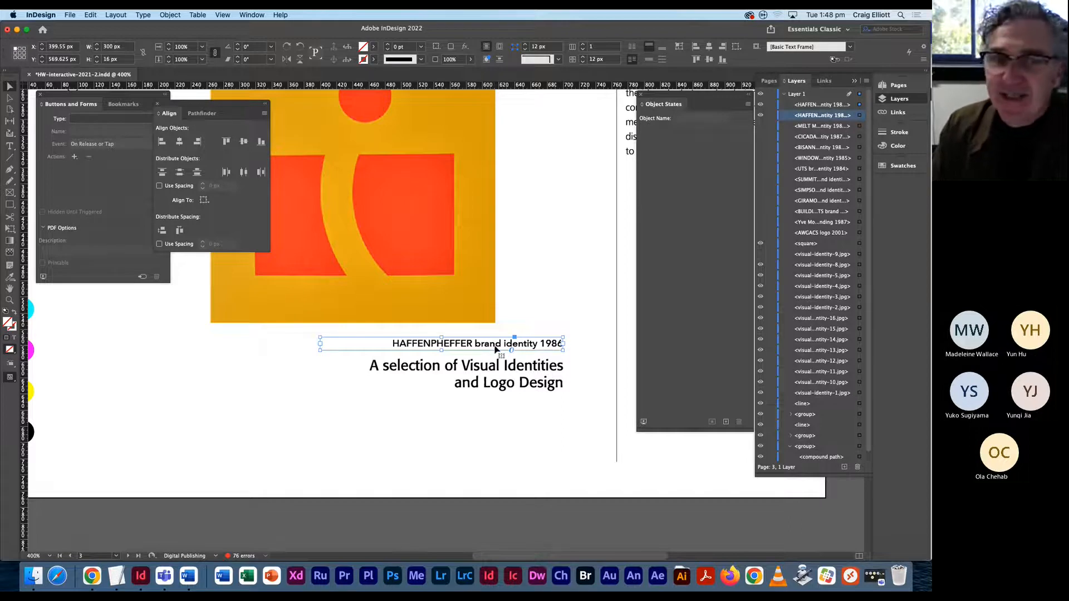
# Step: Hide the original HAFFENPHEFFER caption and replace its brand name in the top copy with "i-photography"
pyautogui.click(820, 106)
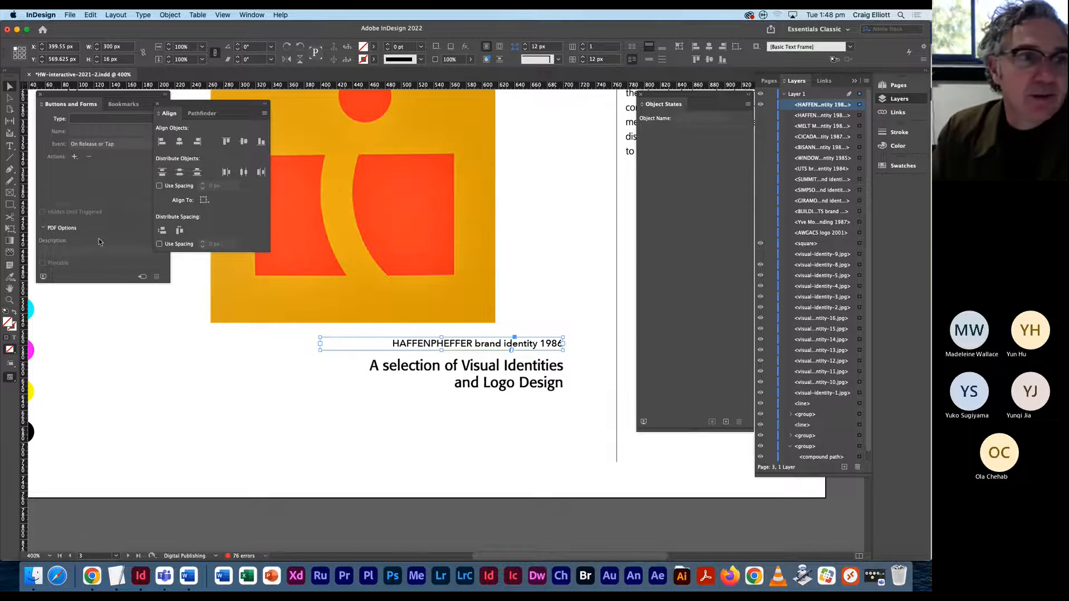
pyautogui.click(9, 146)
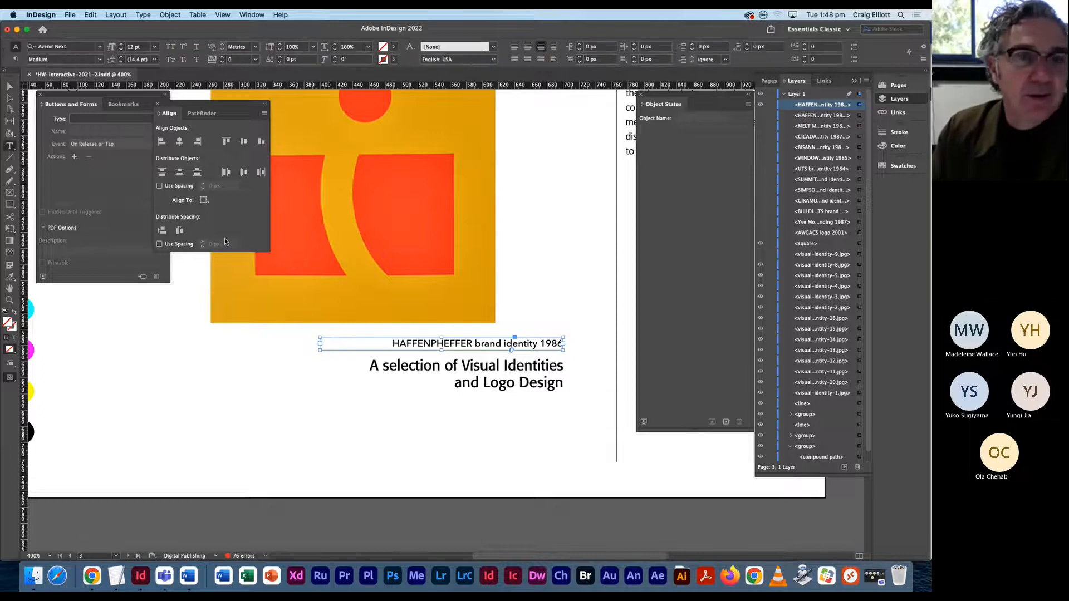
pyautogui.doubleClick(441, 343)
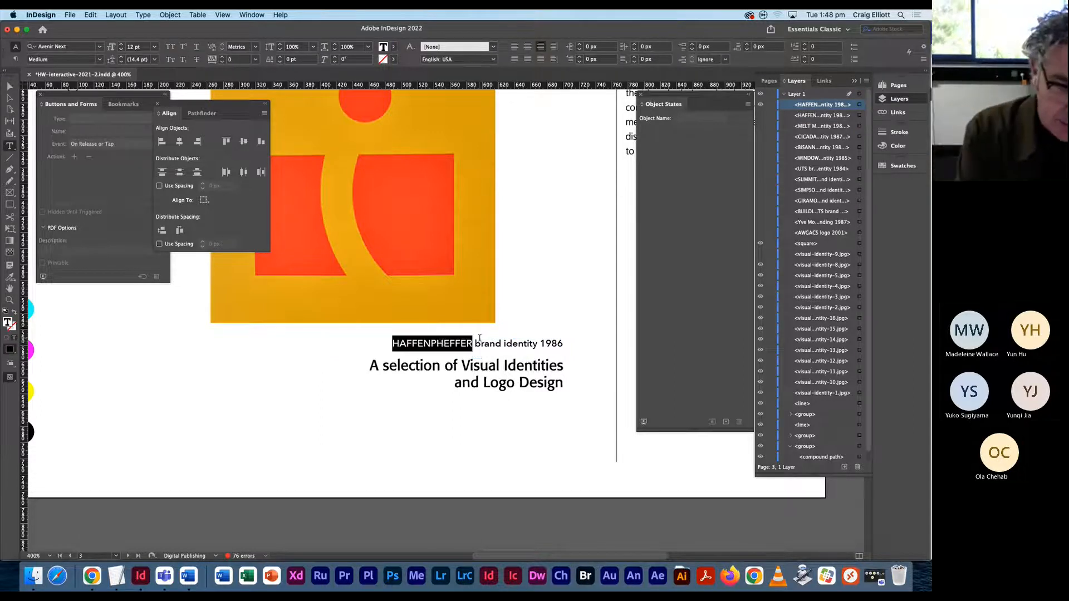
pyautogui.press('BackSpace')
pyautogui.write('i-Br')
pyautogui.press('BackSpace')
pyautogui.press('BackSpace')
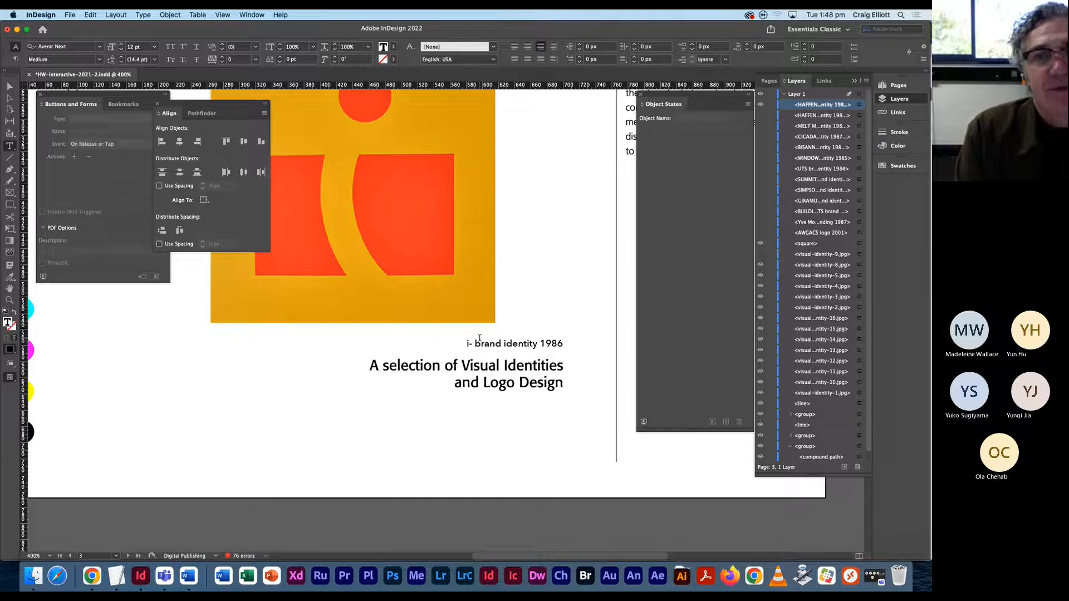
pyautogui.write('photograph')
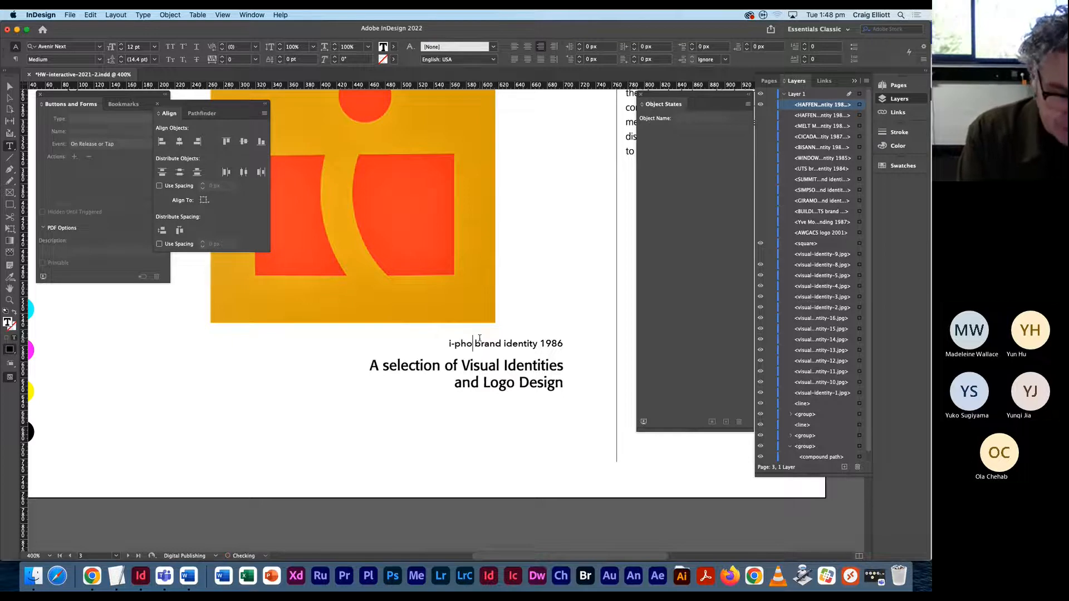
pyautogui.write('y')
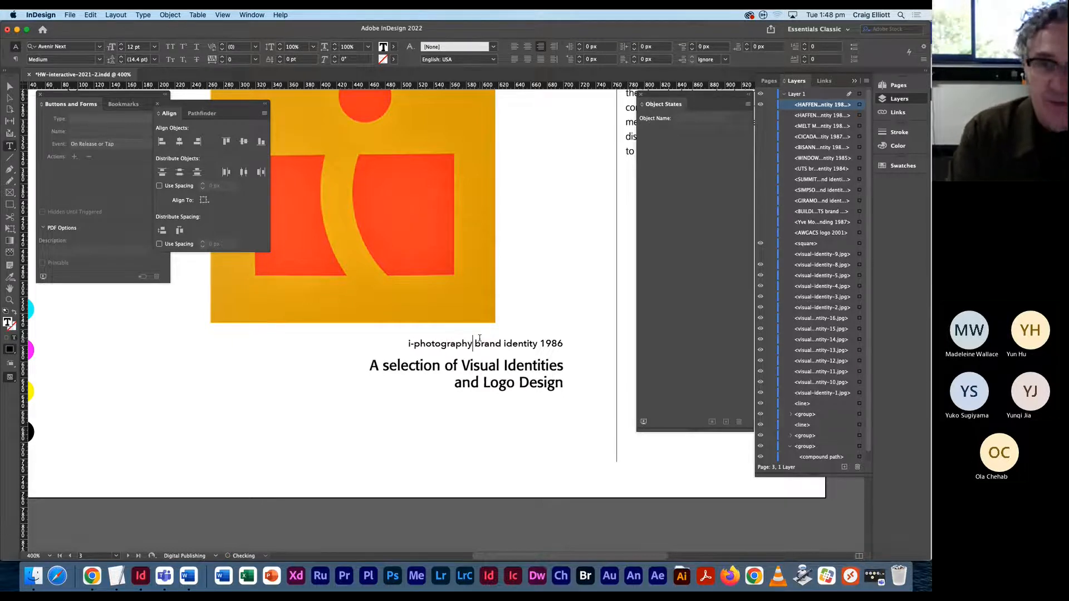
# Step: Capitalize the P to read "i-Photography" and set the caption's year to 1978
pyautogui.click(418, 344)
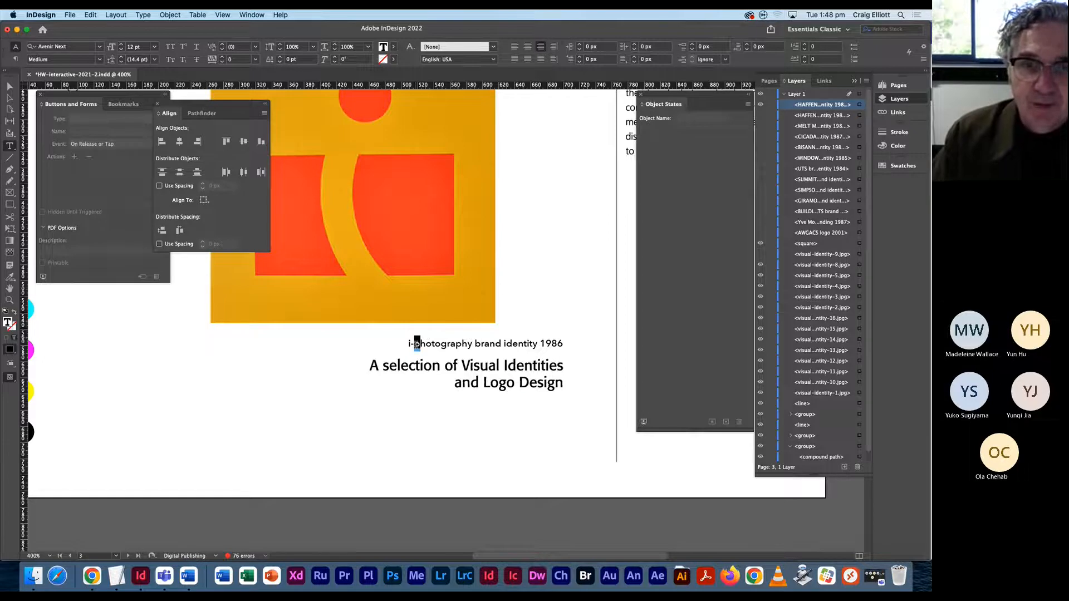
pyautogui.press('BackSpace')
pyautogui.write('P')
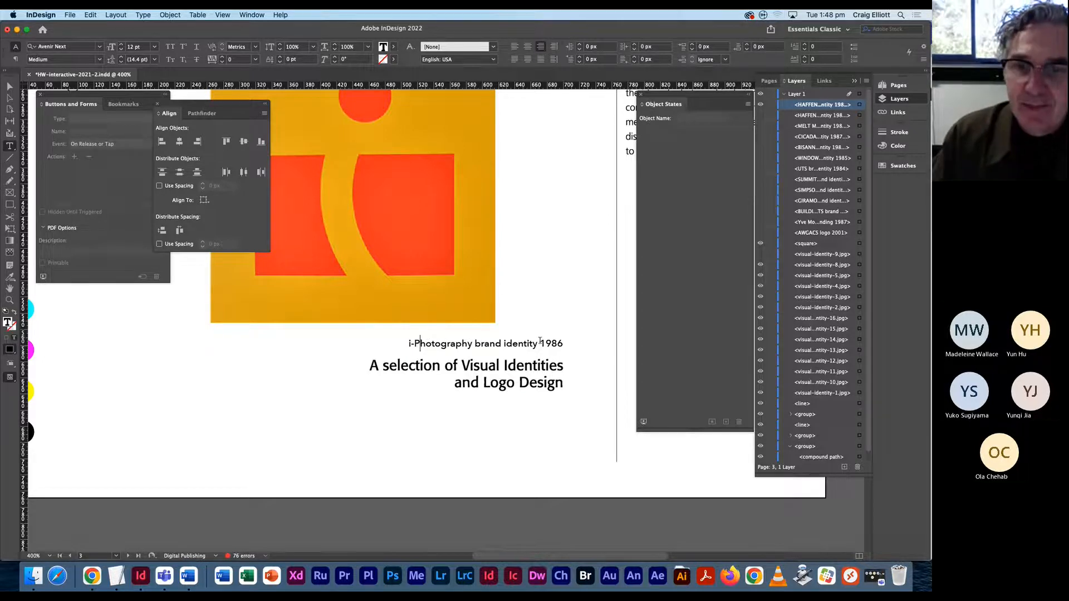
pyautogui.moveTo(551, 344); pyautogui.dragTo(564, 345)
pyautogui.write('78')
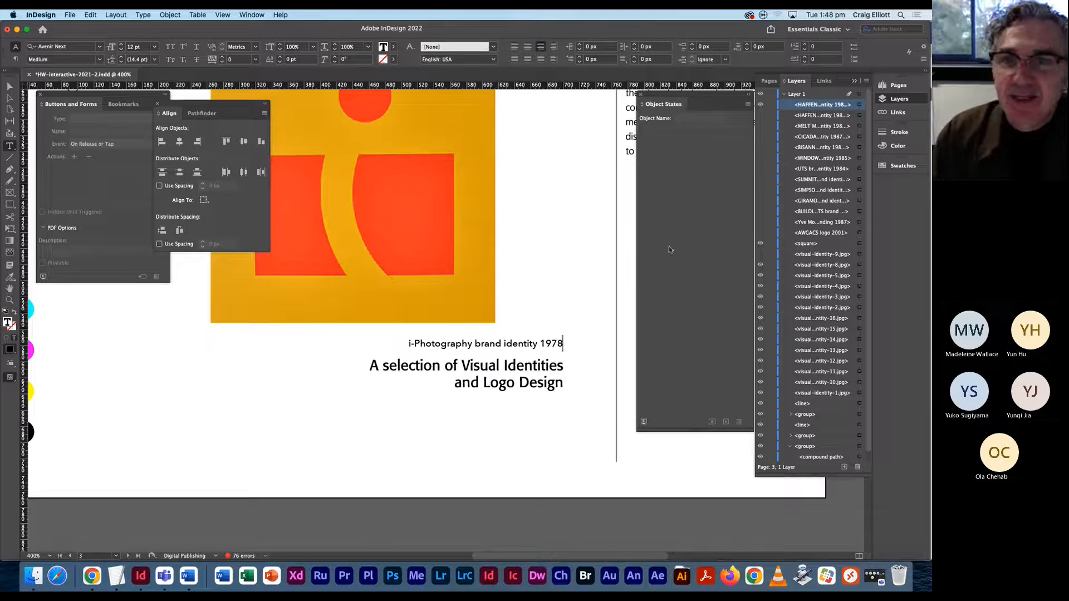
# Step: Show the visual-identity-9.jpg image and paste a copy of the i-Photography caption in place
pyautogui.click(760, 254)
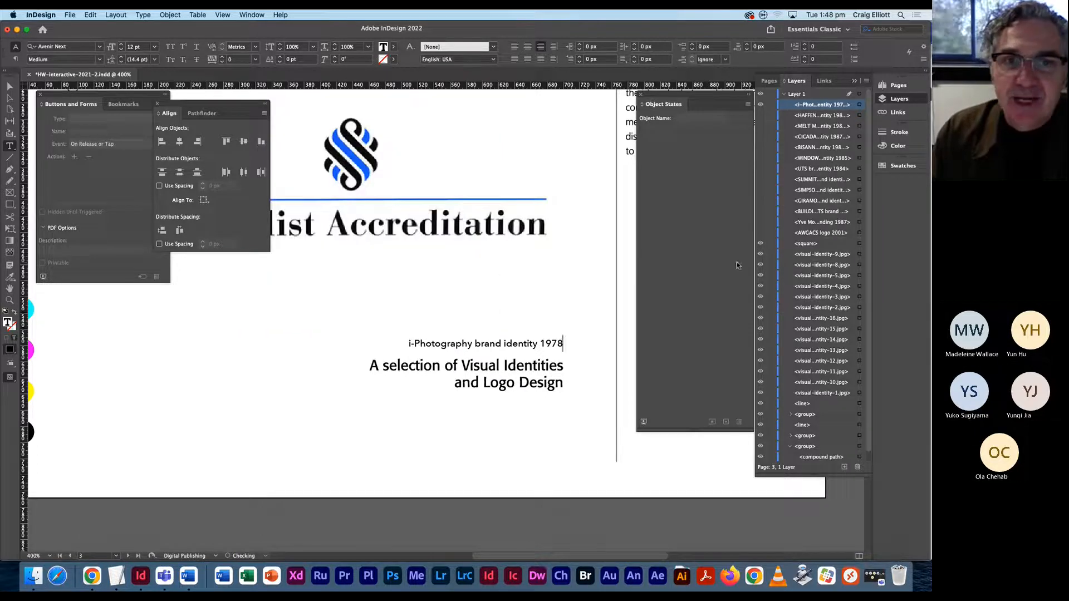
pyautogui.click(860, 105)
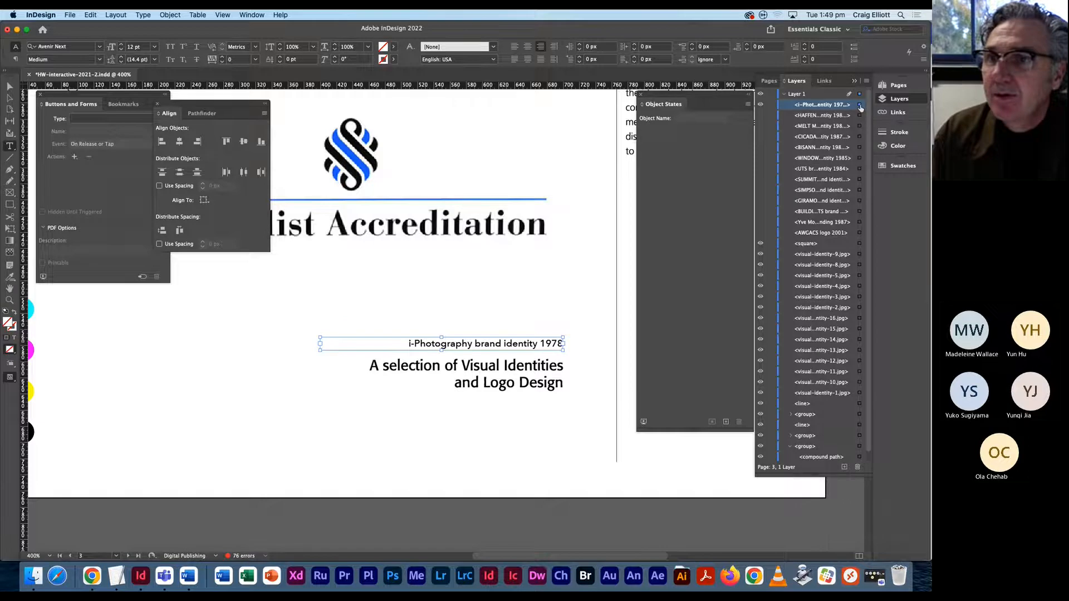
pyautogui.doubleClick(814, 104)
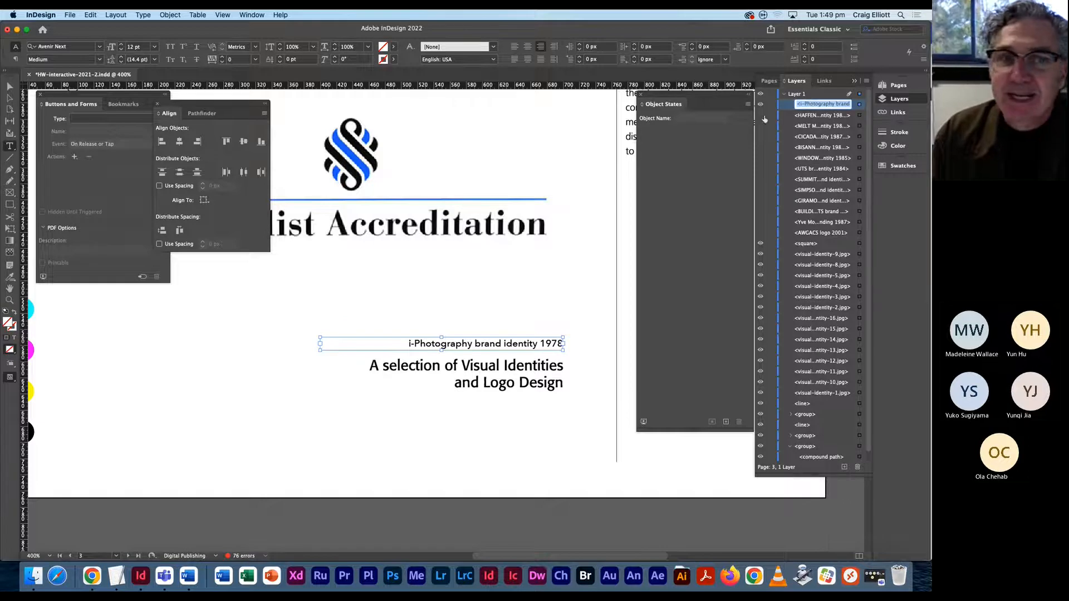
pyautogui.click(89, 15)
pyautogui.click(98, 60)
pyautogui.click(90, 14)
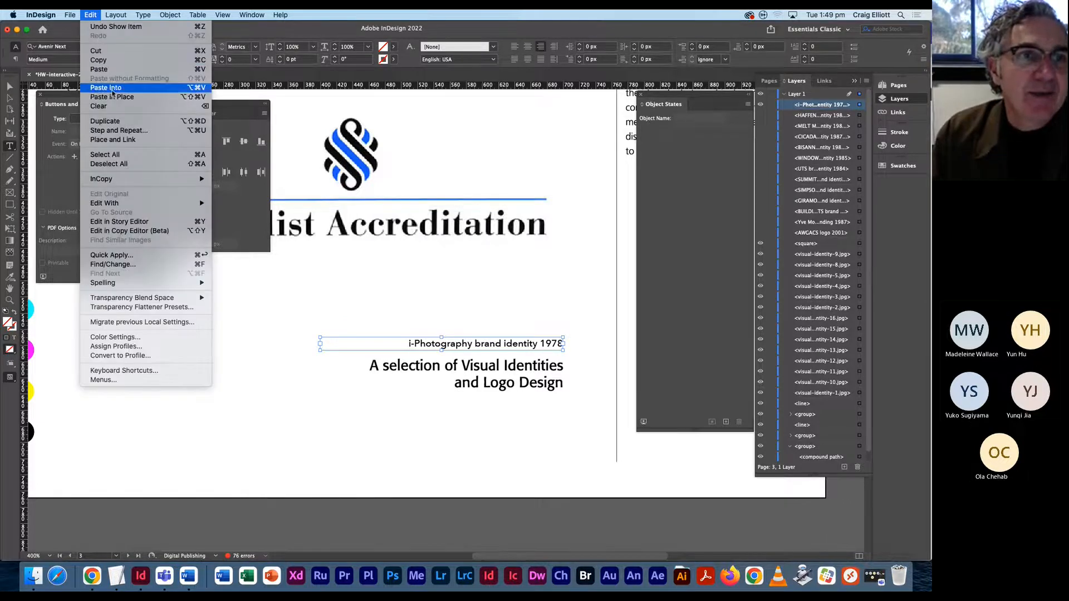
pyautogui.click(167, 98)
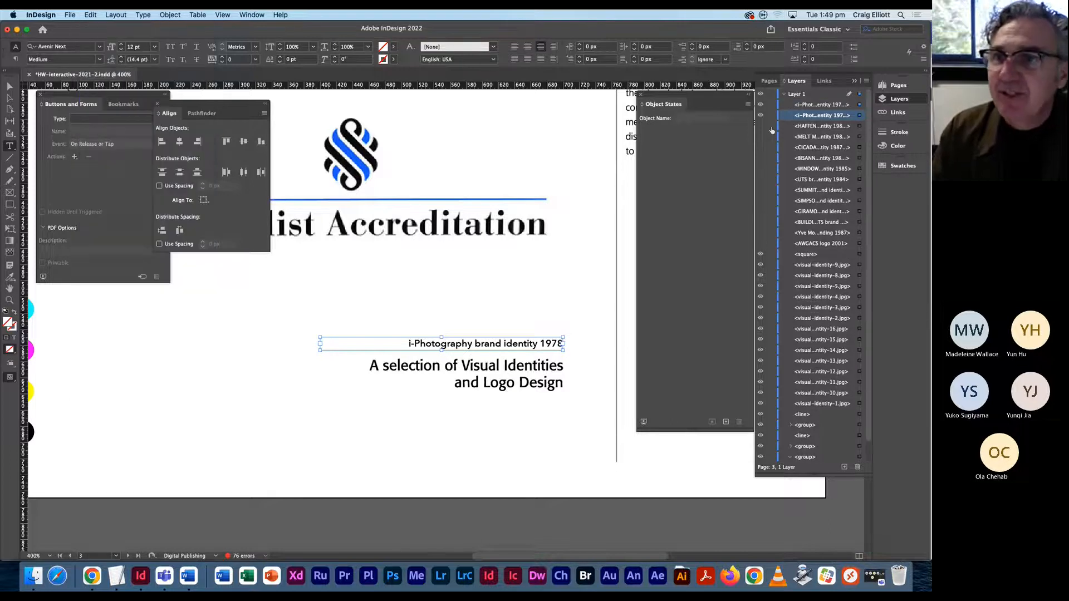
# Step: Hide the original i-Photography caption and replace the brand name in the top copy with "Specialist accreditation"
pyautogui.click(815, 105)
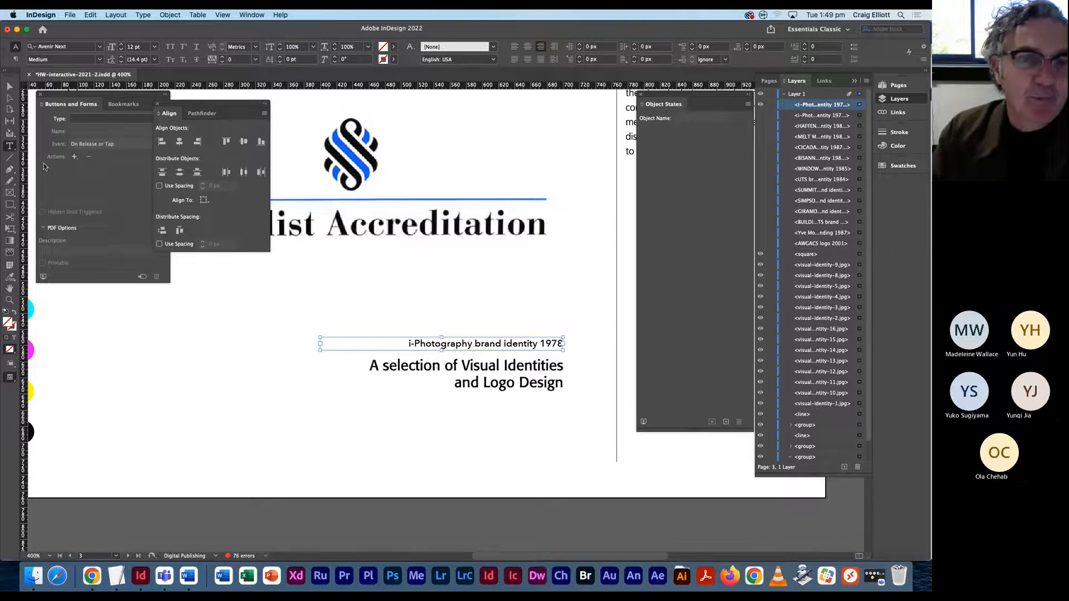
pyautogui.tripleClick(435, 343)
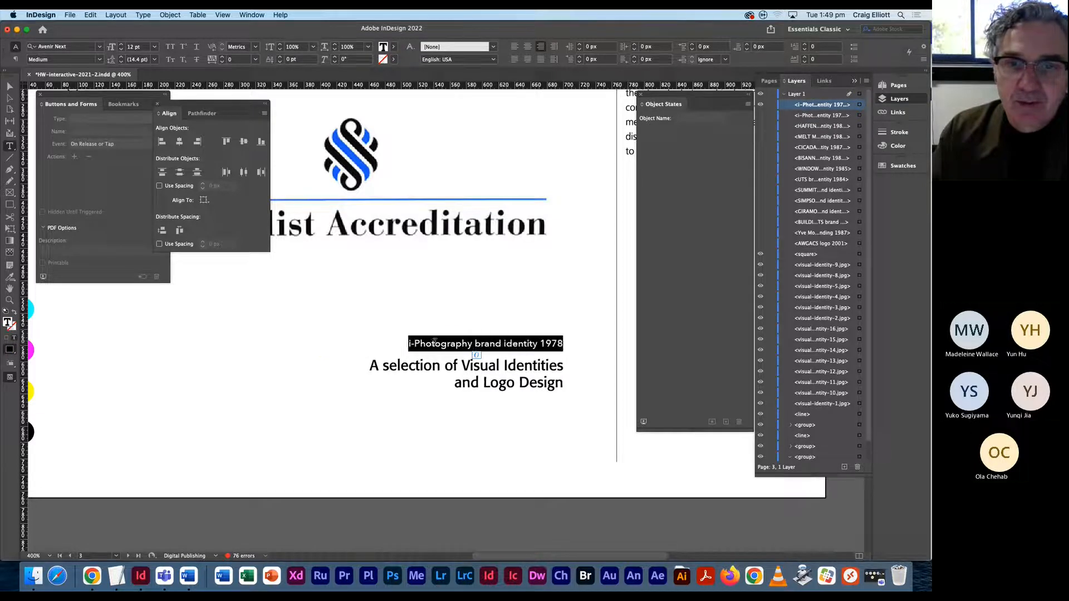
pyautogui.click(495, 343)
pyautogui.moveTo(473, 344); pyautogui.dragTo(395, 342)
pyautogui.write('S')
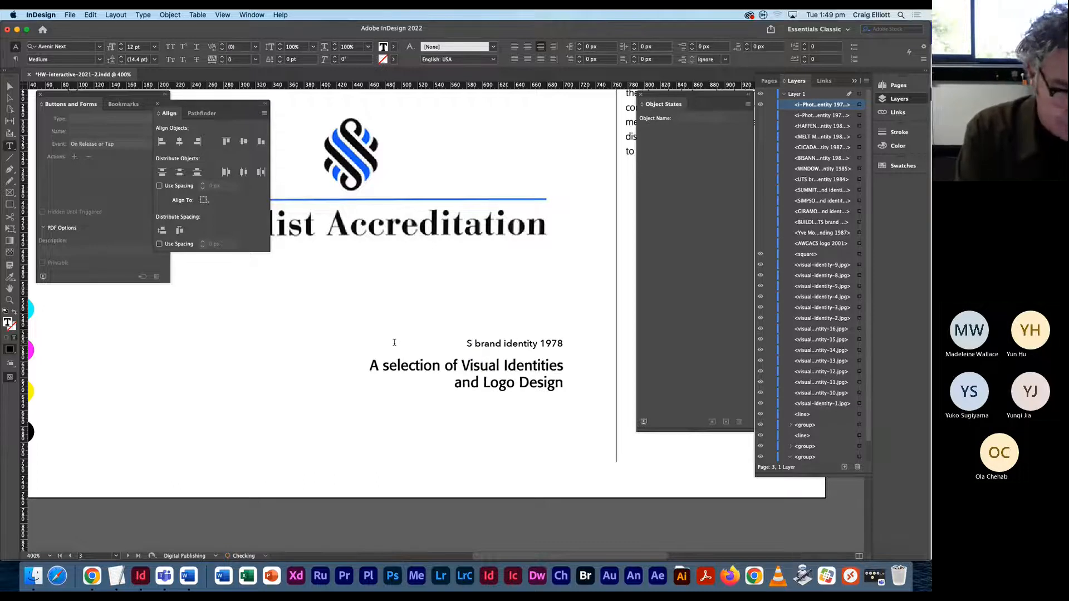
pyautogui.write('peciali')
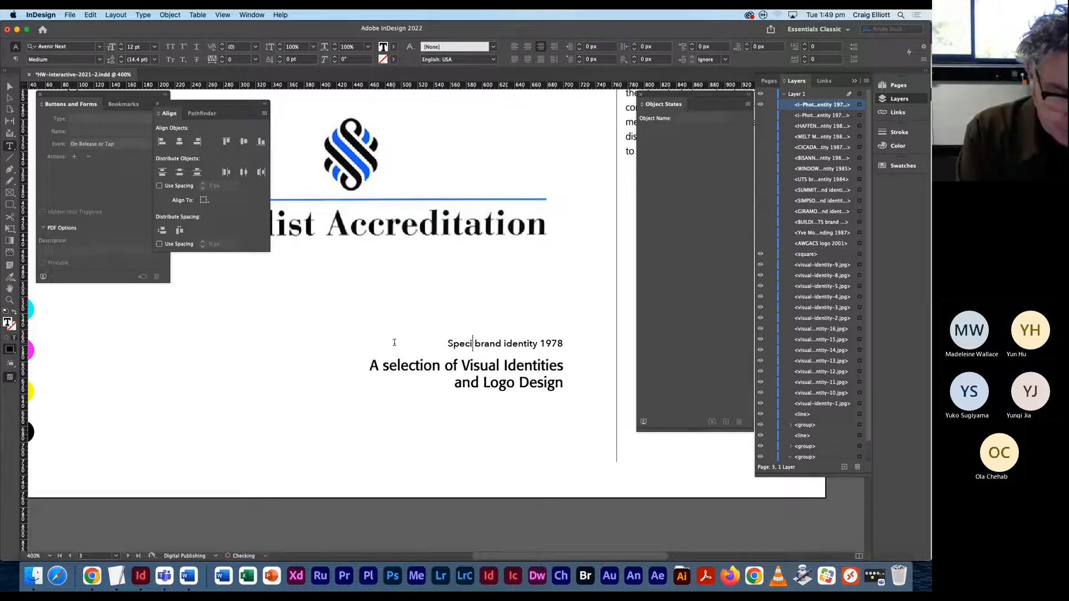
pyautogui.write('st accred')
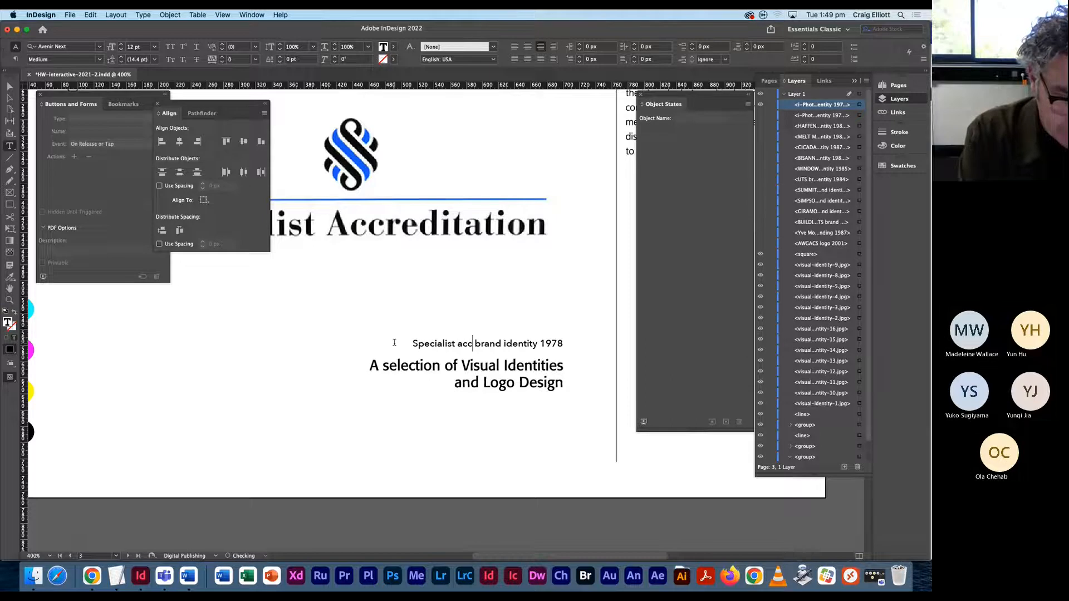
pyautogui.write('itation')
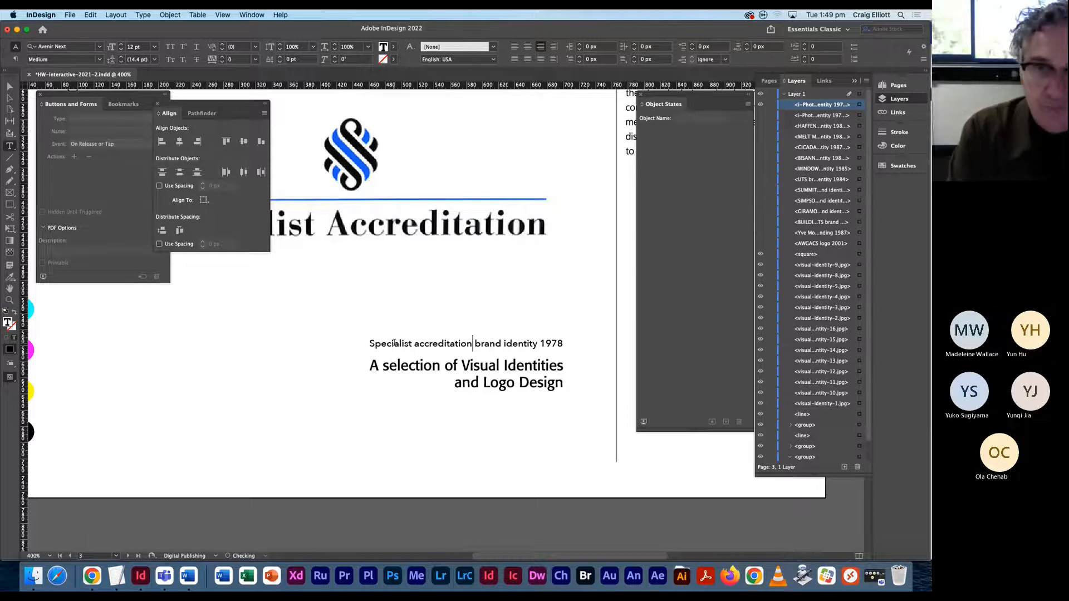
# Step: Change the words "Specialist accreditation" in the caption to uppercase
pyautogui.moveTo(470, 343); pyautogui.dragTo(359, 337)
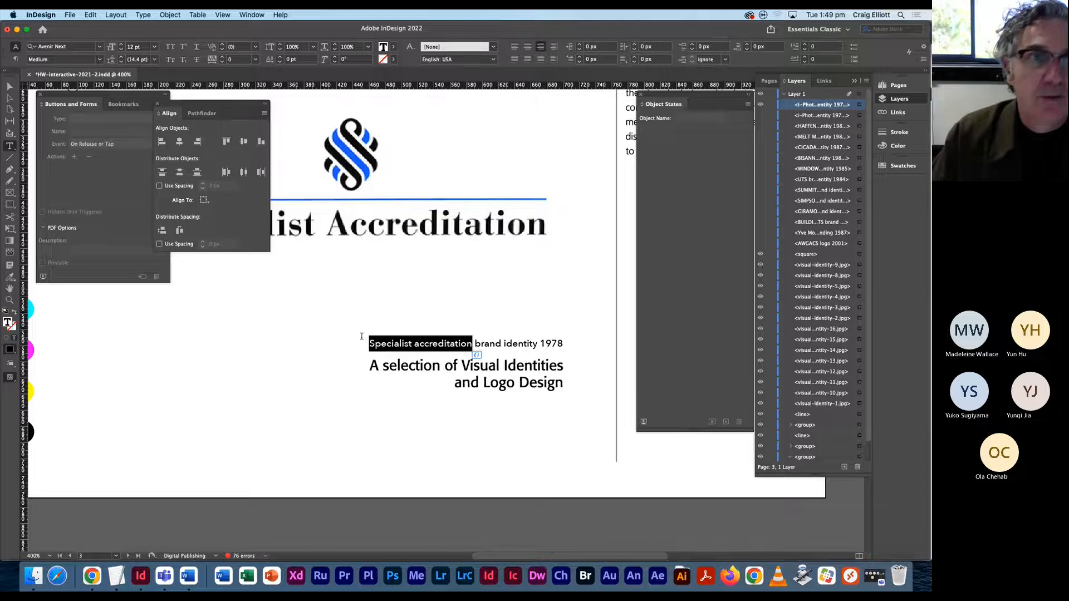
pyautogui.click(143, 16)
pyautogui.moveTo(185, 147)
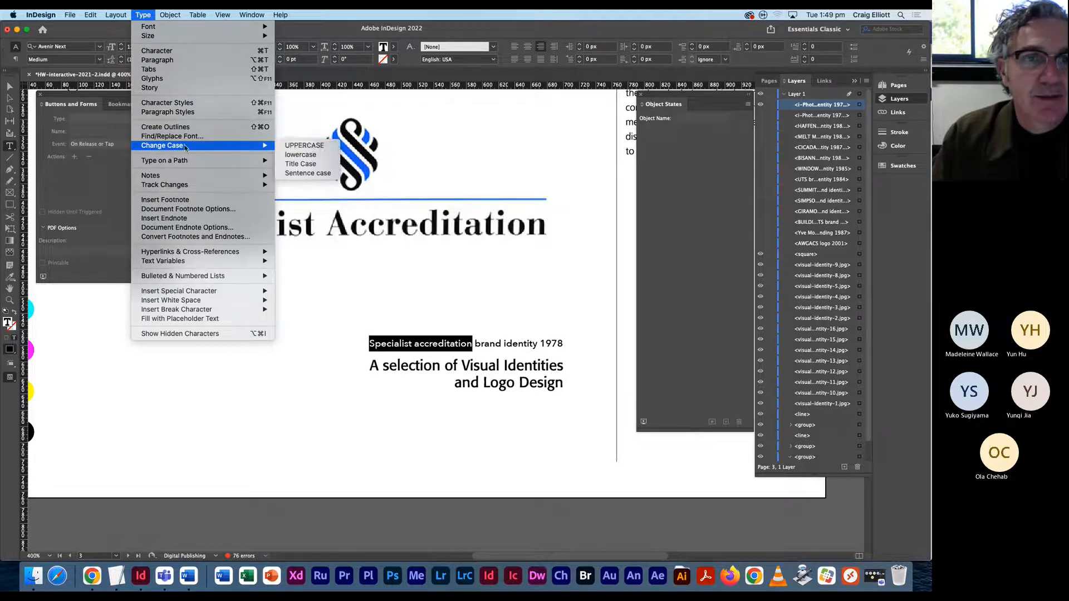
pyautogui.click(301, 146)
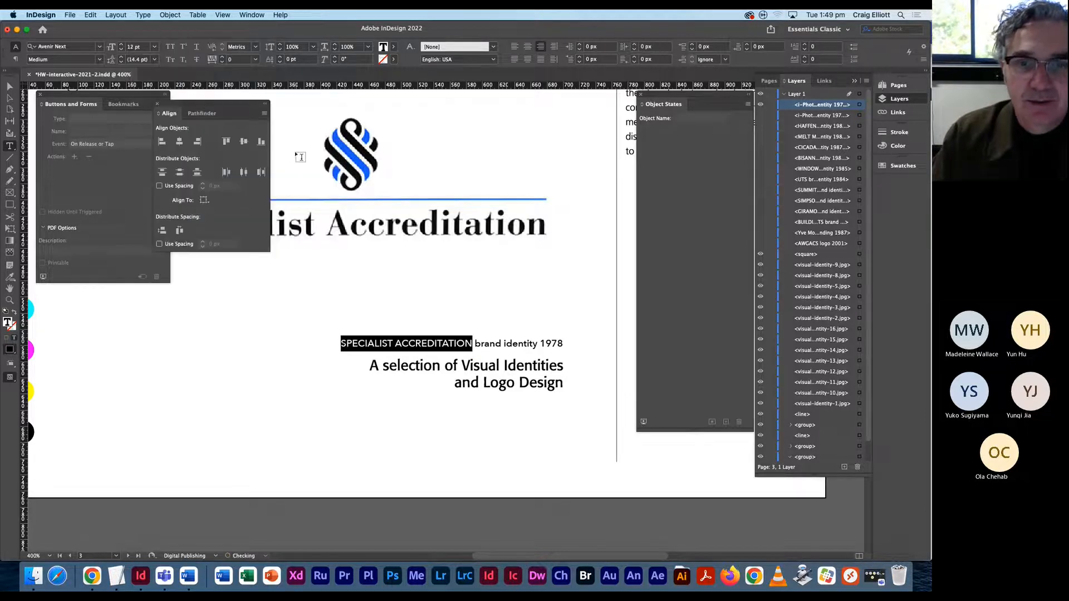
pyautogui.click(453, 336)
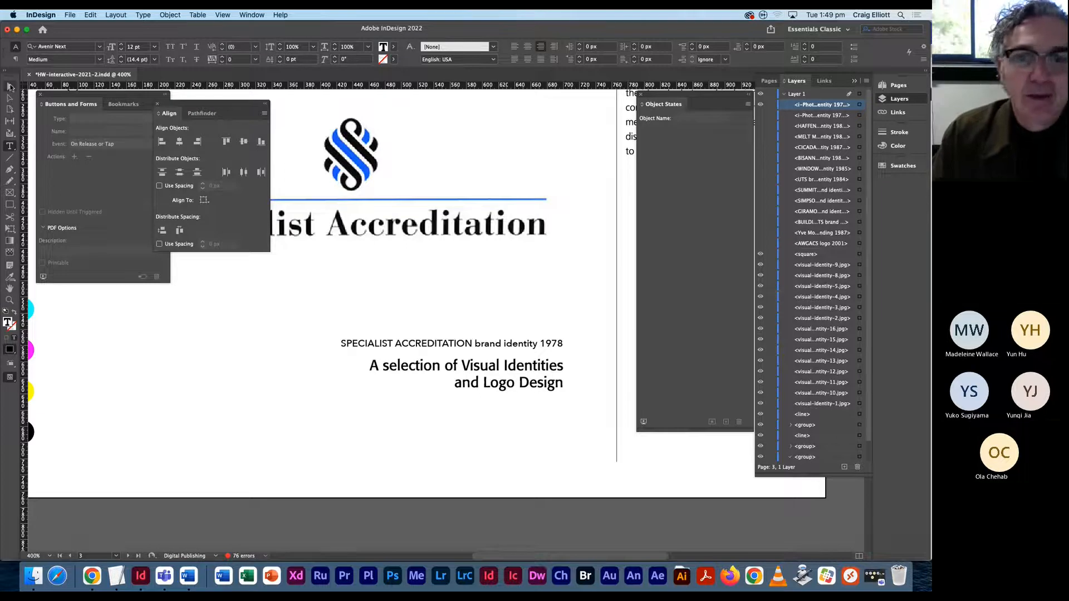
# Step: Show all the other stacked captions and hide them again, leaving only the SPECIALIST ACCREDITATION caption visible
pyautogui.click(11, 87)
pyautogui.moveTo(761, 115); pyautogui.dragTo(761, 245)
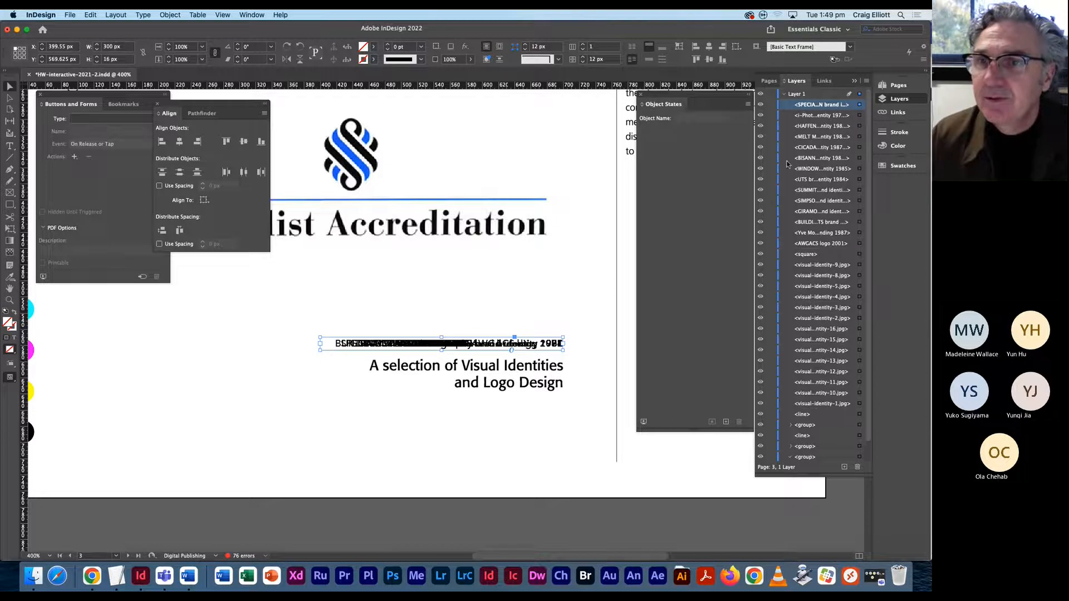
pyautogui.moveTo(760, 115); pyautogui.dragTo(762, 238)
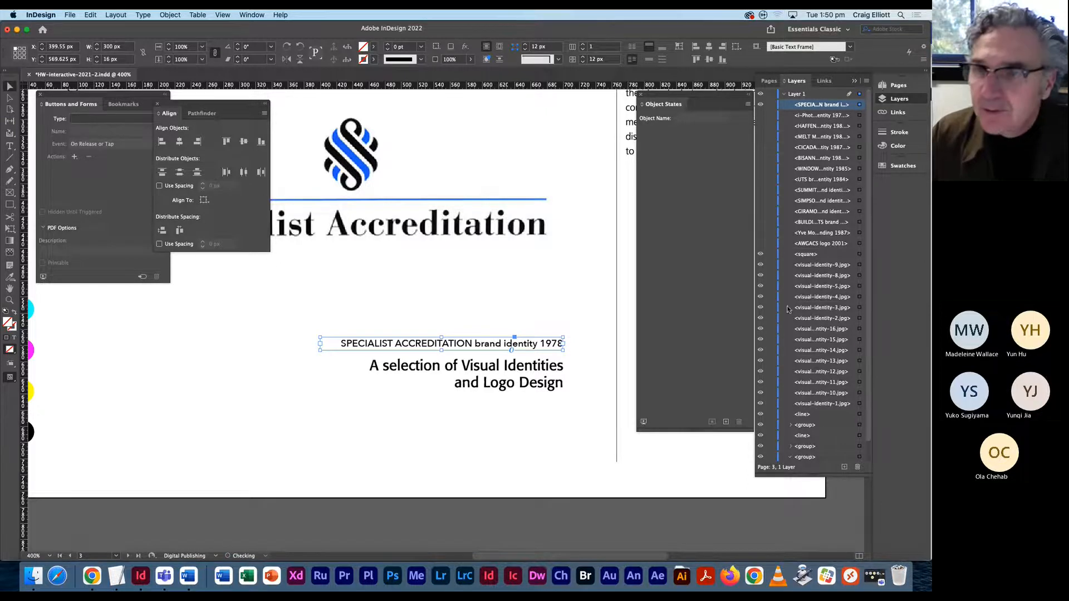
# Step: Hide all the visual identity images except visual-identity-9.jpg
pyautogui.click(761, 270)
pyautogui.moveTo(762, 339); pyautogui.dragTo(765, 405)
pyautogui.click(761, 329)
pyautogui.click(761, 264)
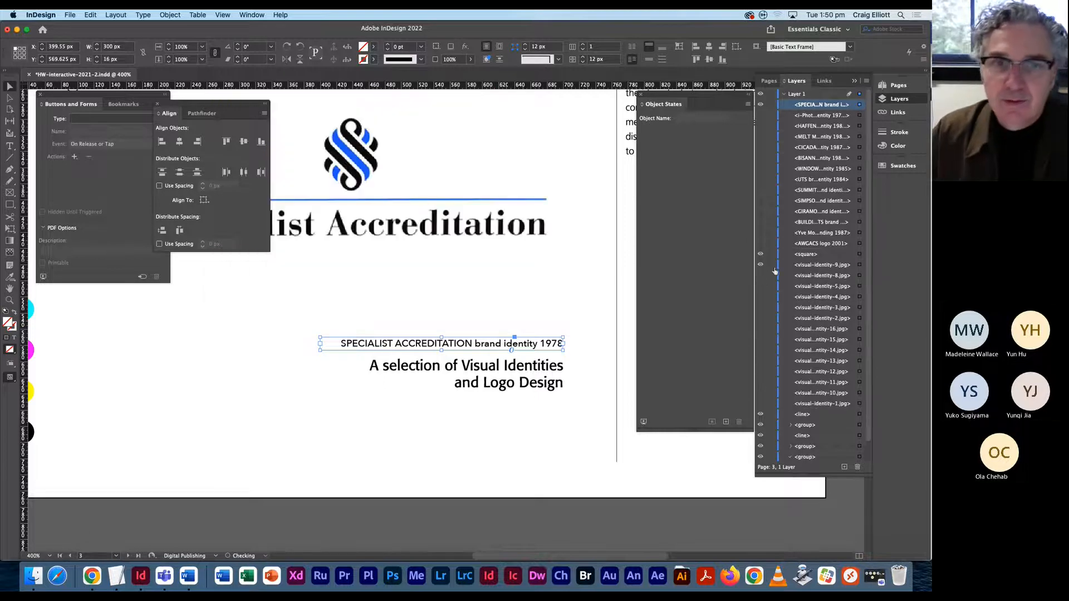
# Step: Group visual-identity-9.jpg with its SPECIALIST ACCREDITATION brand identity caption
pyautogui.click(507, 280)
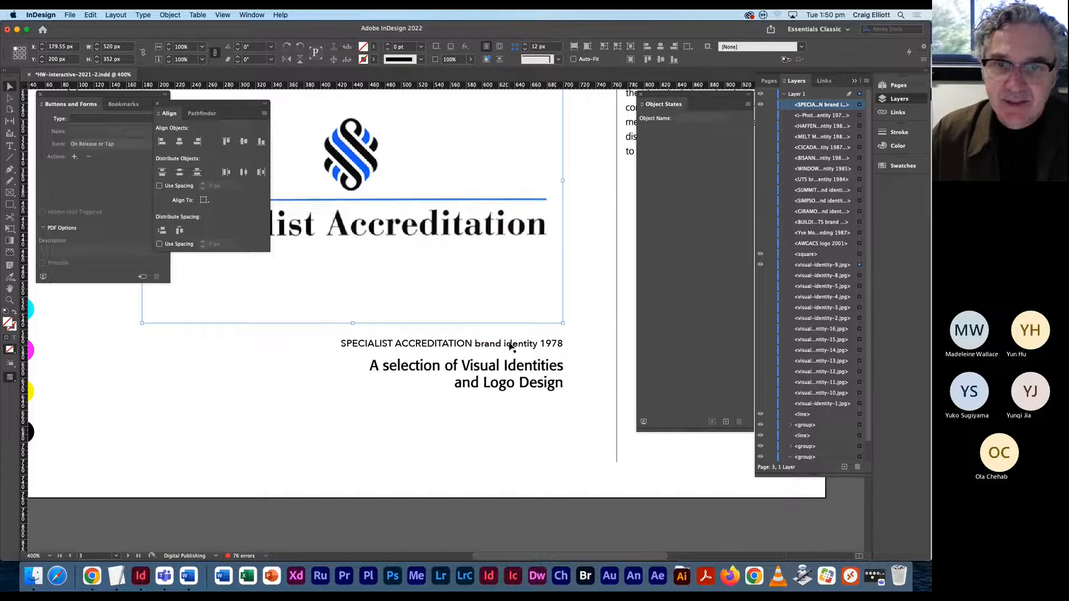
pyautogui.keyDown('shift'); pyautogui.click(533, 348); pyautogui.keyUp('shift')
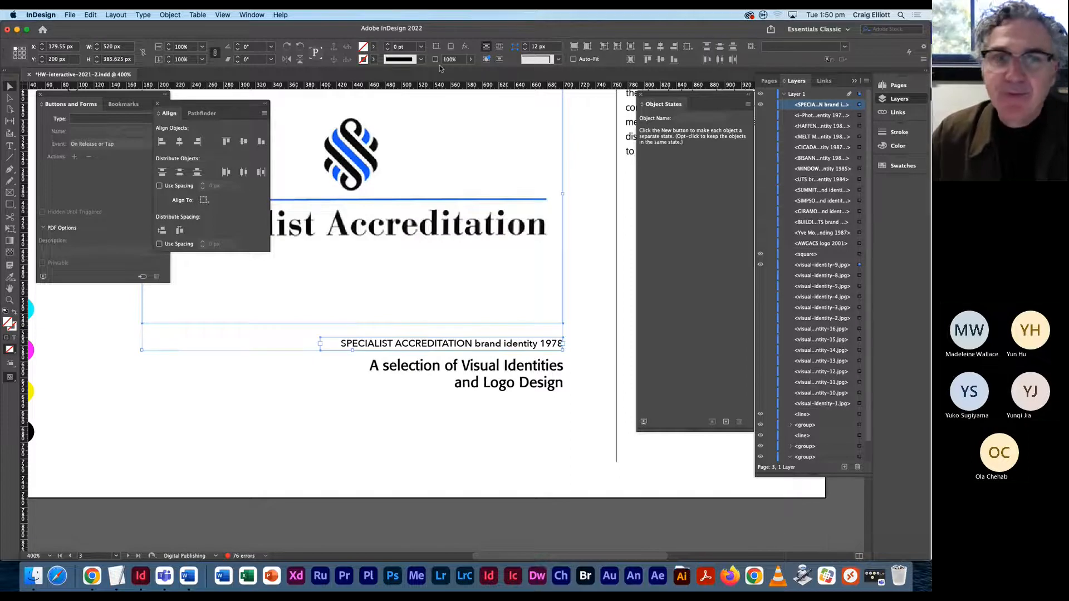
pyautogui.click(170, 15)
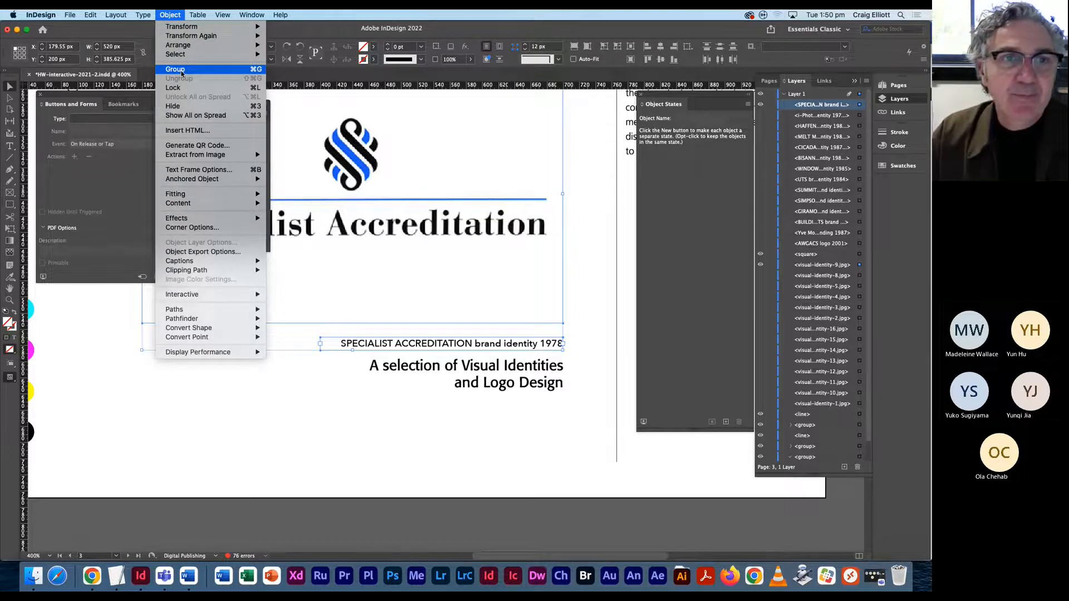
pyautogui.click(181, 70)
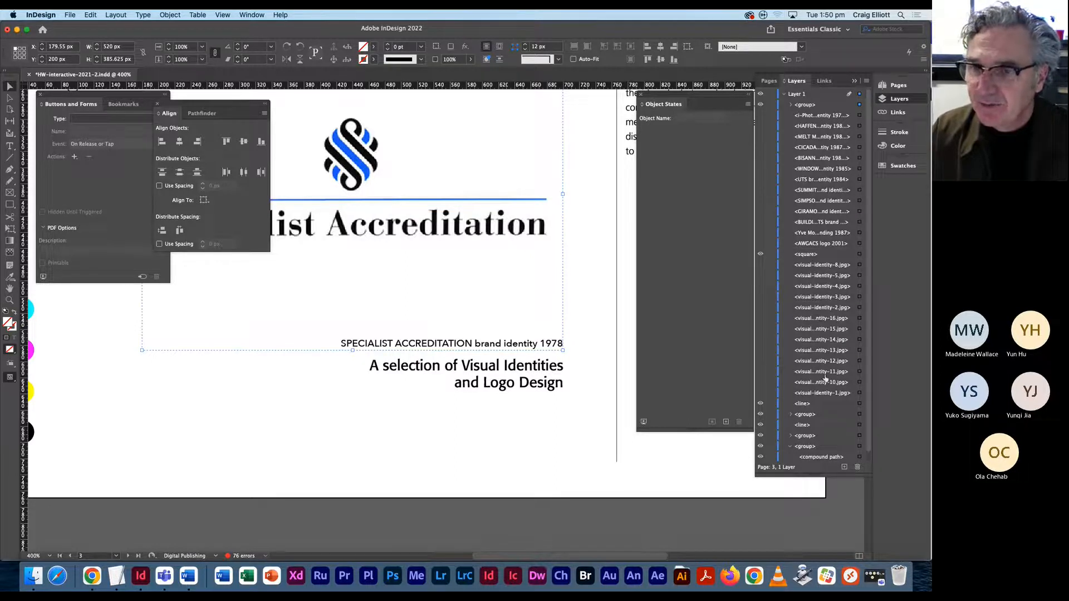
# Step: Rename the new SPECIALIST ACCREDITATION group as 14
pyautogui.click(807, 106)
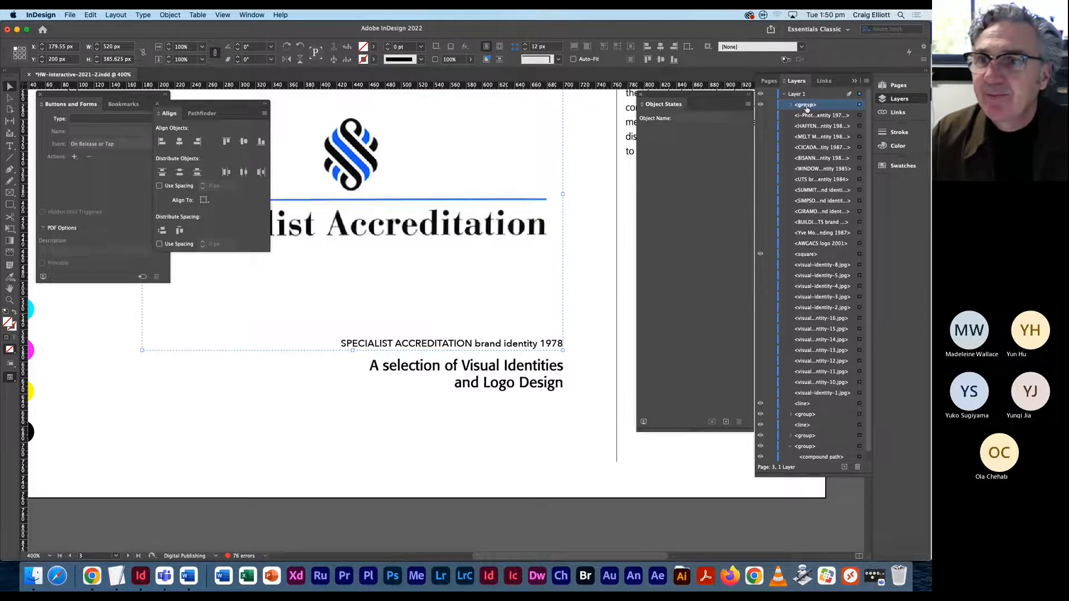
pyautogui.click(807, 107)
pyautogui.write('14')
pyautogui.press('Return')
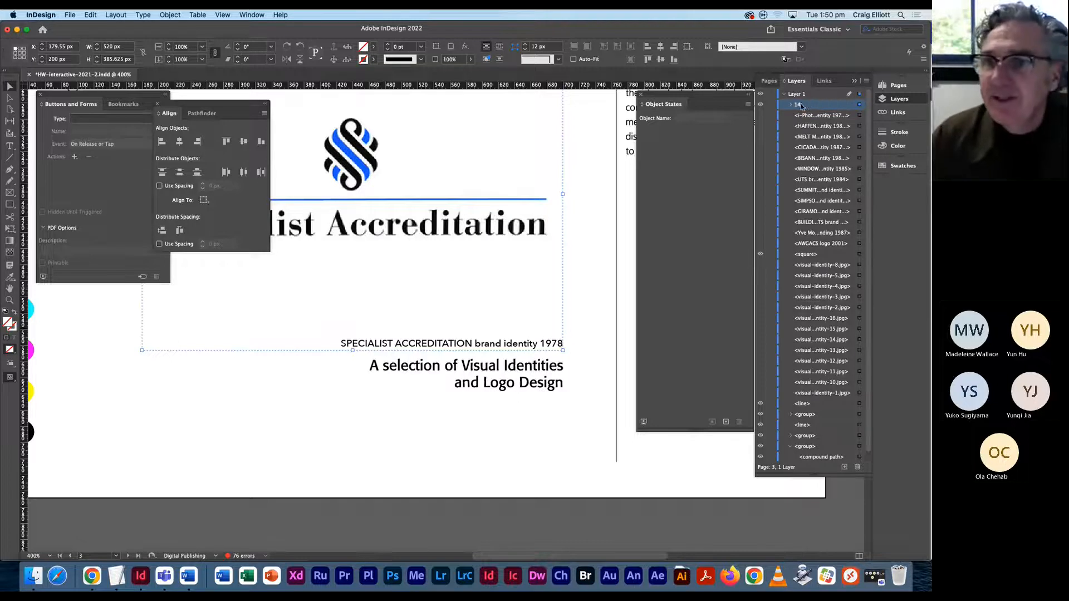
# Step: Hide group 14, then show the i-Photography caption with visual-identity-8.jpg and group the pair
pyautogui.click(761, 104)
pyautogui.click(761, 115)
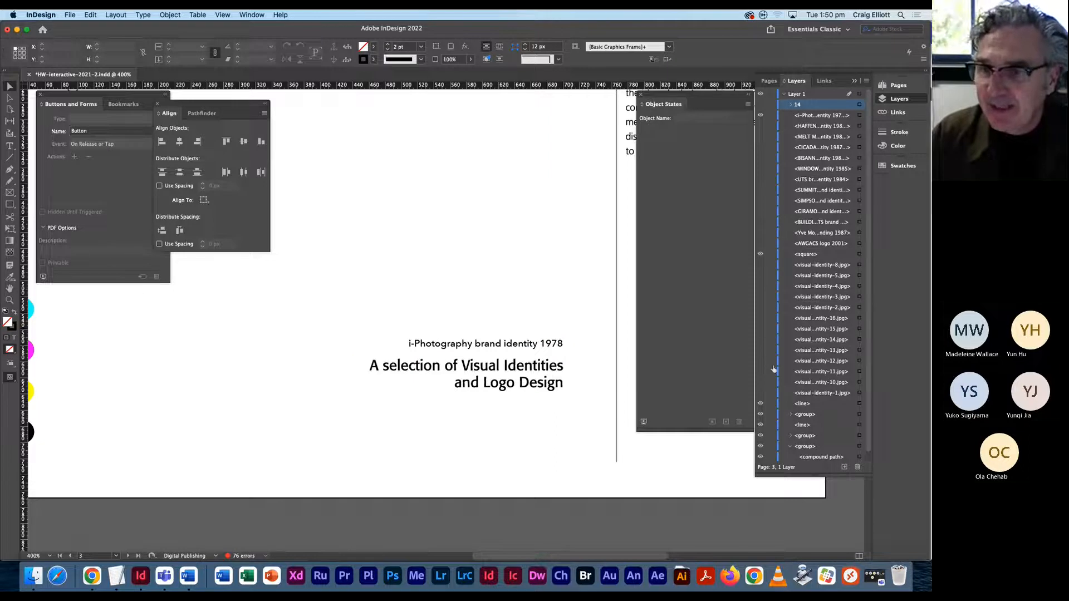
pyautogui.click(761, 265)
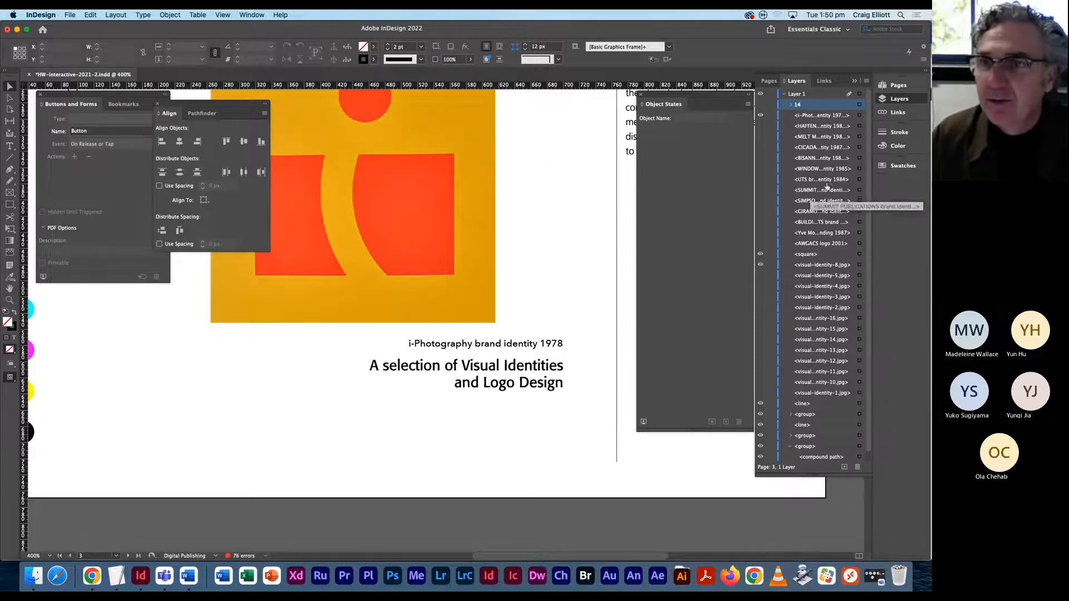
pyautogui.click(463, 343)
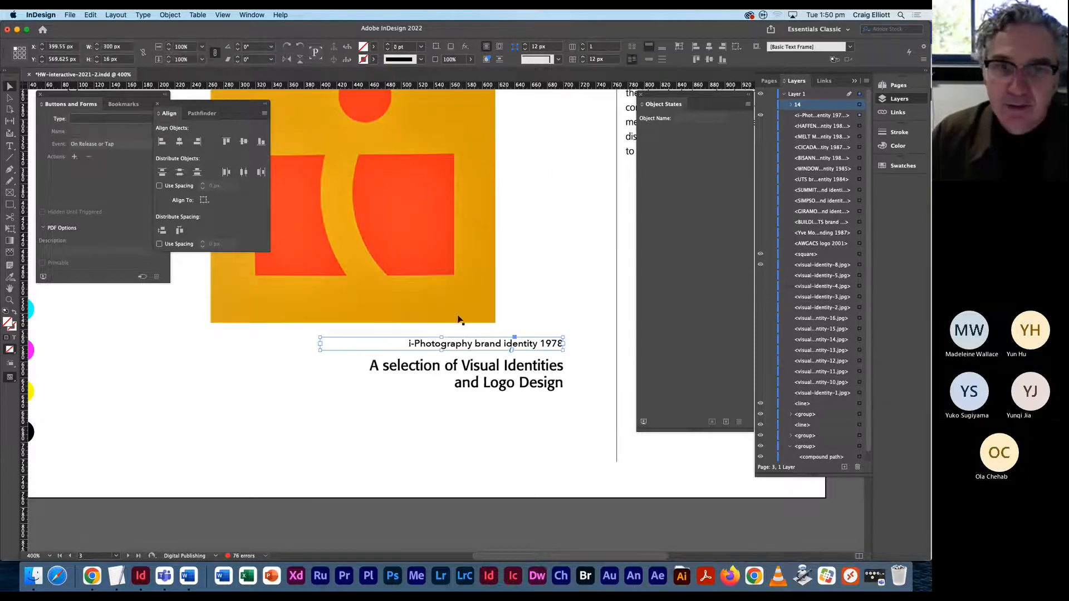
pyautogui.keyDown('shift'); pyautogui.click(473, 318); pyautogui.keyUp('shift')
pyautogui.press('super+g')
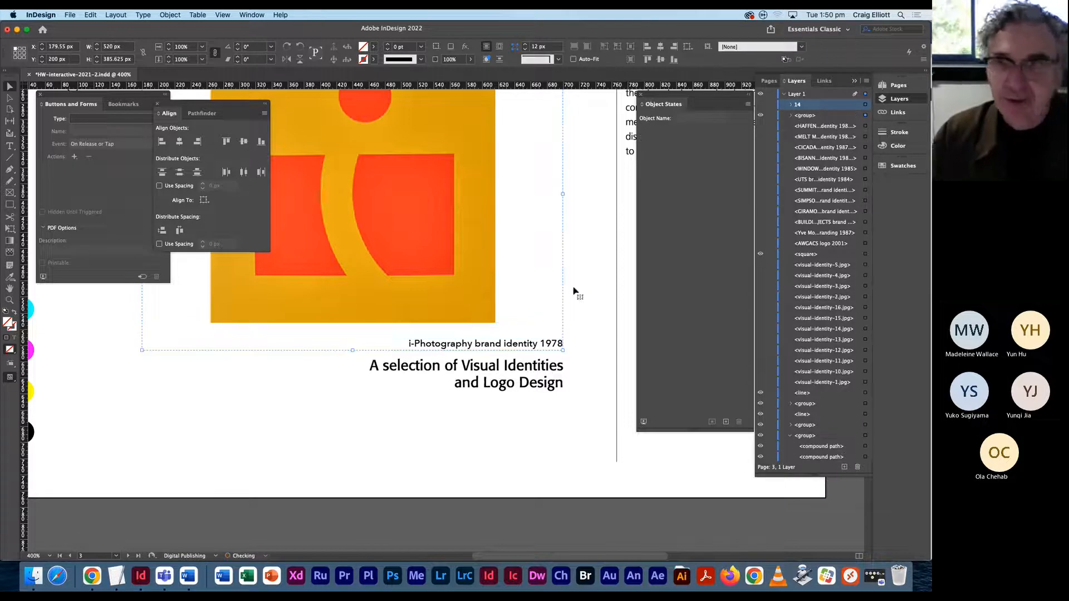
# Step: Rename the i-Photography image and caption group as 13
pyautogui.click(806, 115)
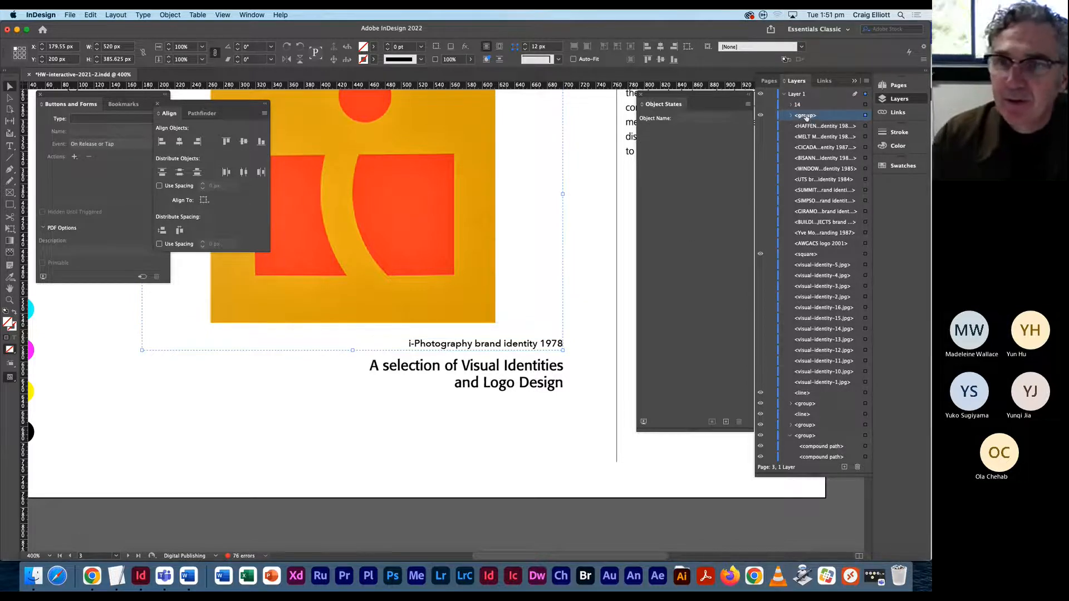
pyautogui.click(805, 116)
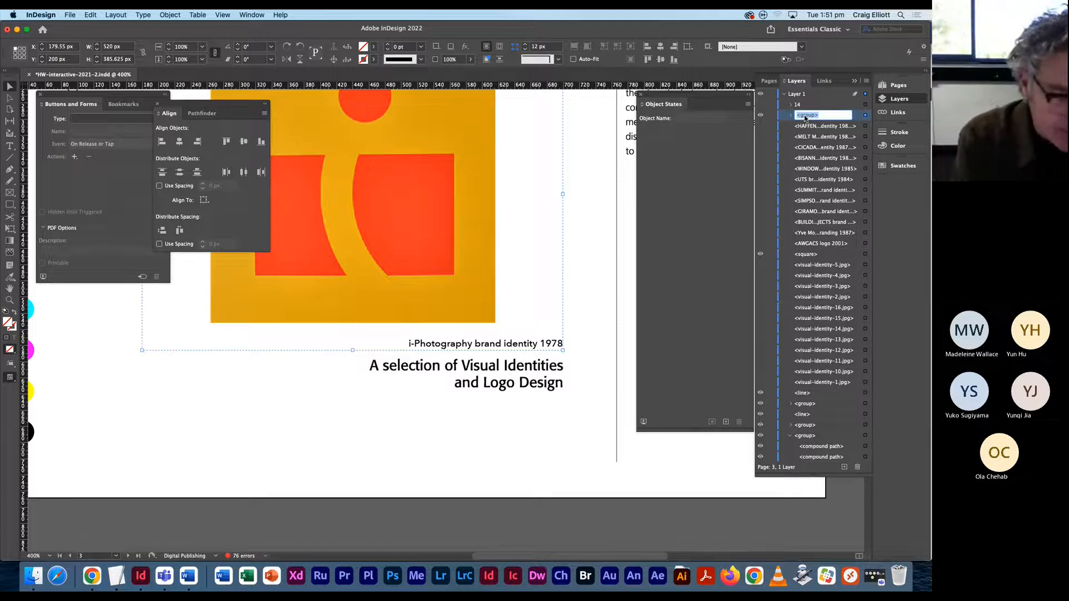
pyautogui.write('13')
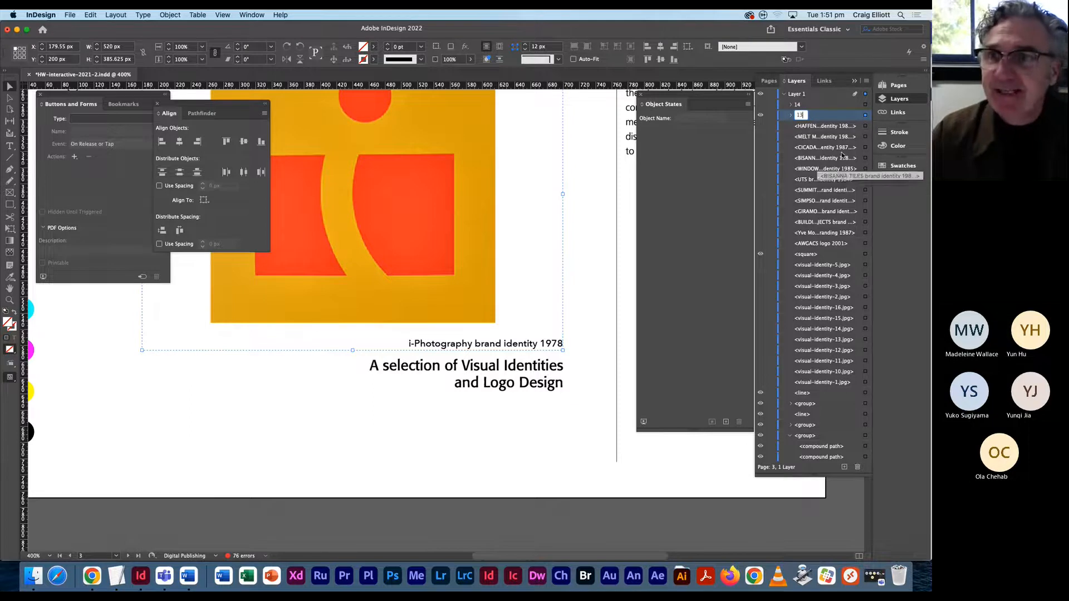
# Step: Hide group 13, show the HAFFENPHEFFER caption with visual-identity-5.jpg, and group the two objects
pyautogui.click(760, 126)
pyautogui.click(760, 116)
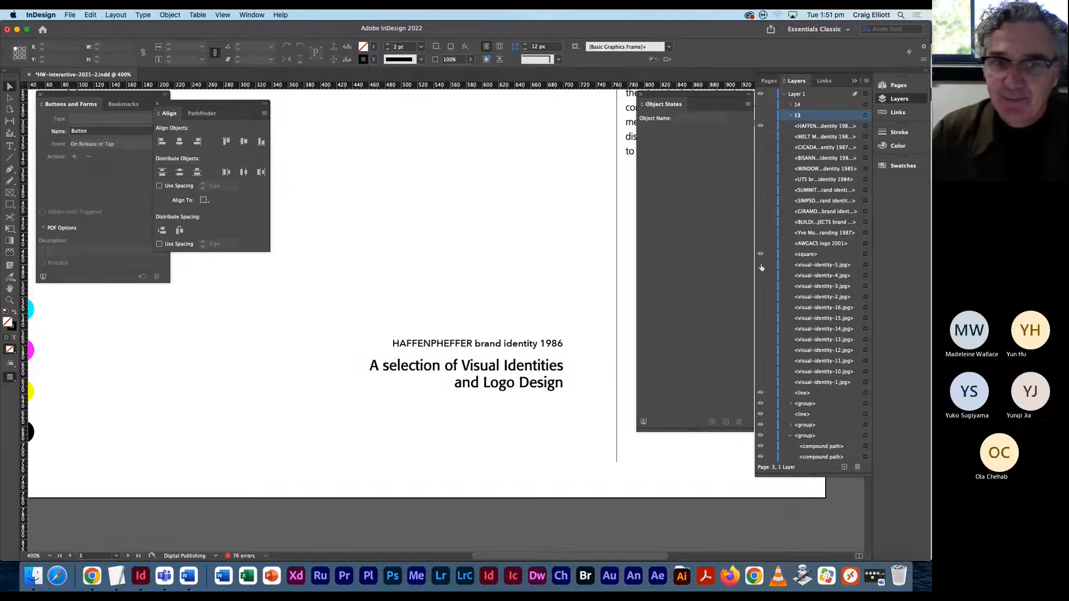
pyautogui.click(760, 265)
pyautogui.click(484, 344)
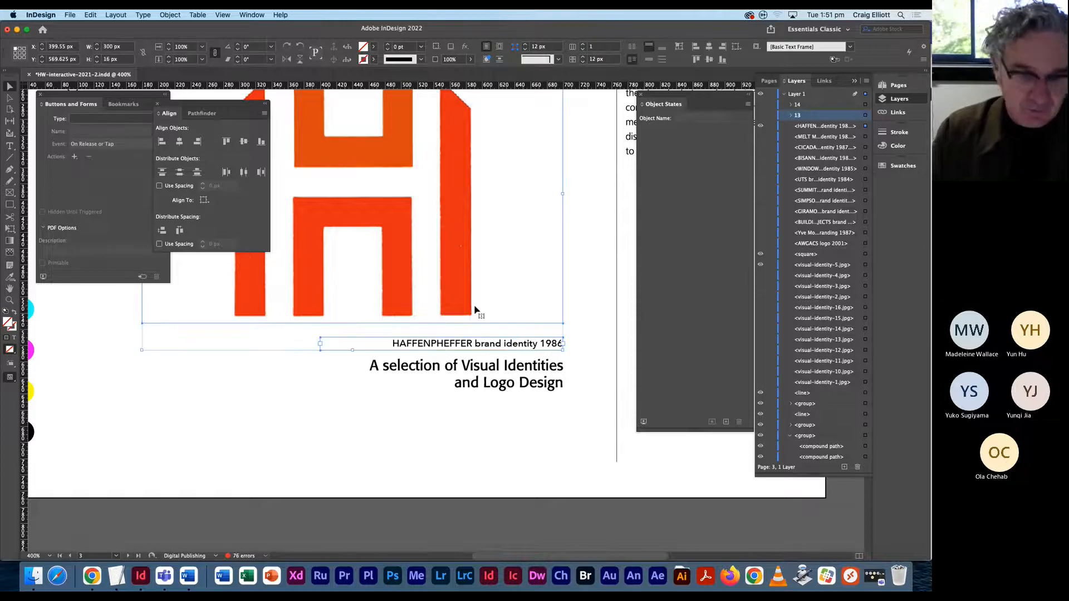
pyautogui.press('super+g')
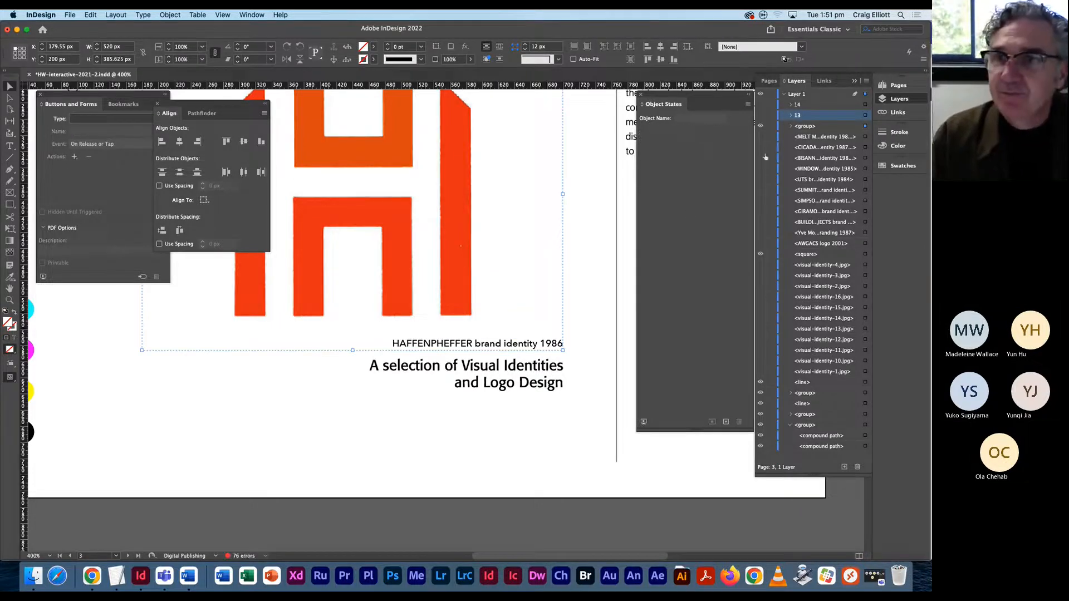
# Step: Hide the HAFFENPHEFFER group and the square, then show the MELT MAGAZINE caption with visual-identity-4.jpg and group the pair
pyautogui.click(760, 127)
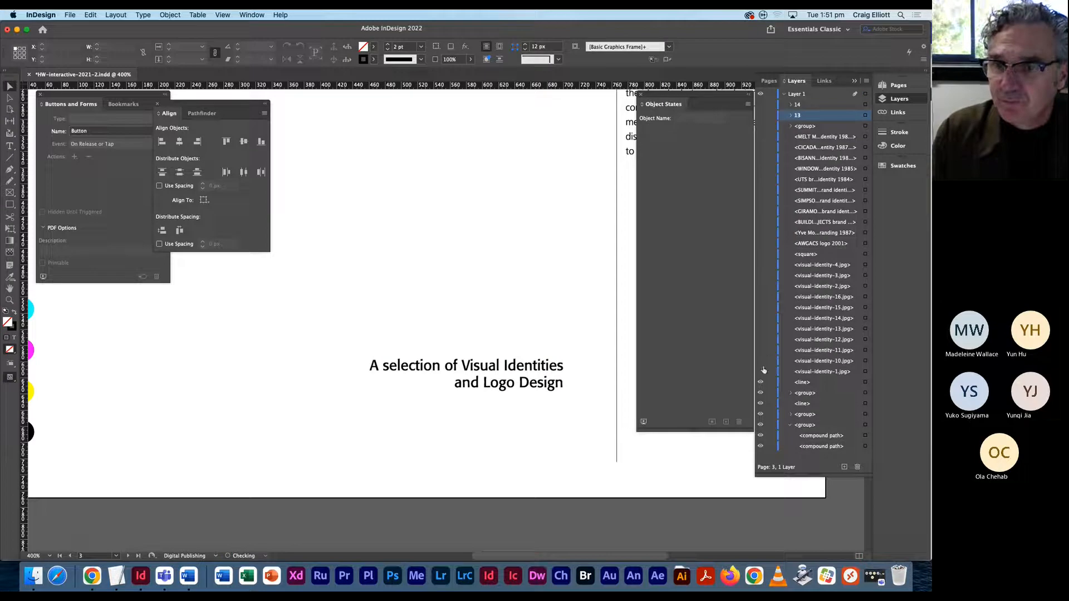
pyautogui.click(761, 136)
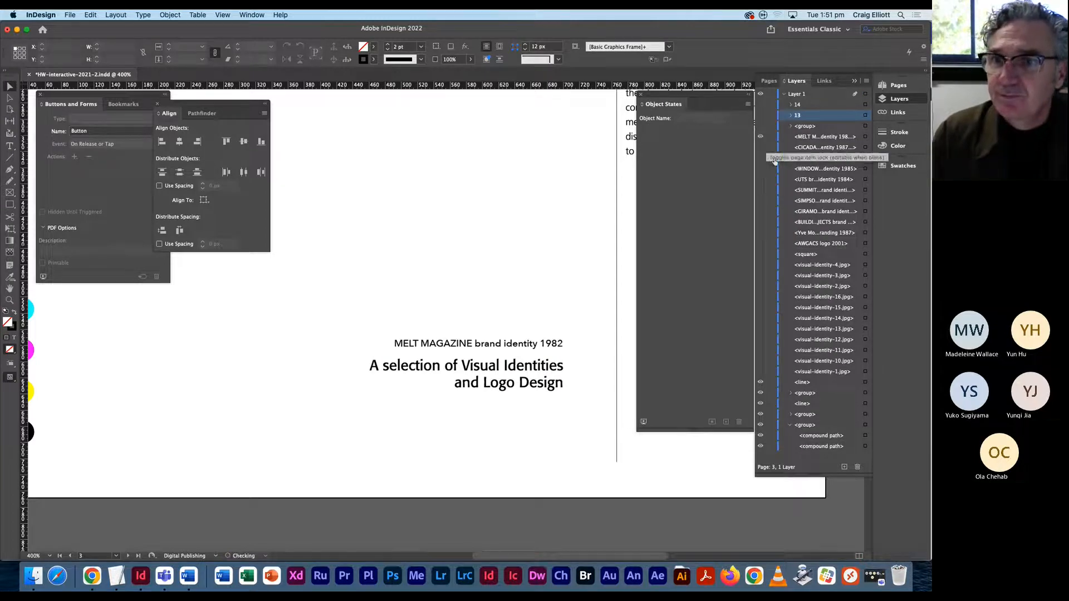
pyautogui.click(760, 265)
pyautogui.click(537, 345)
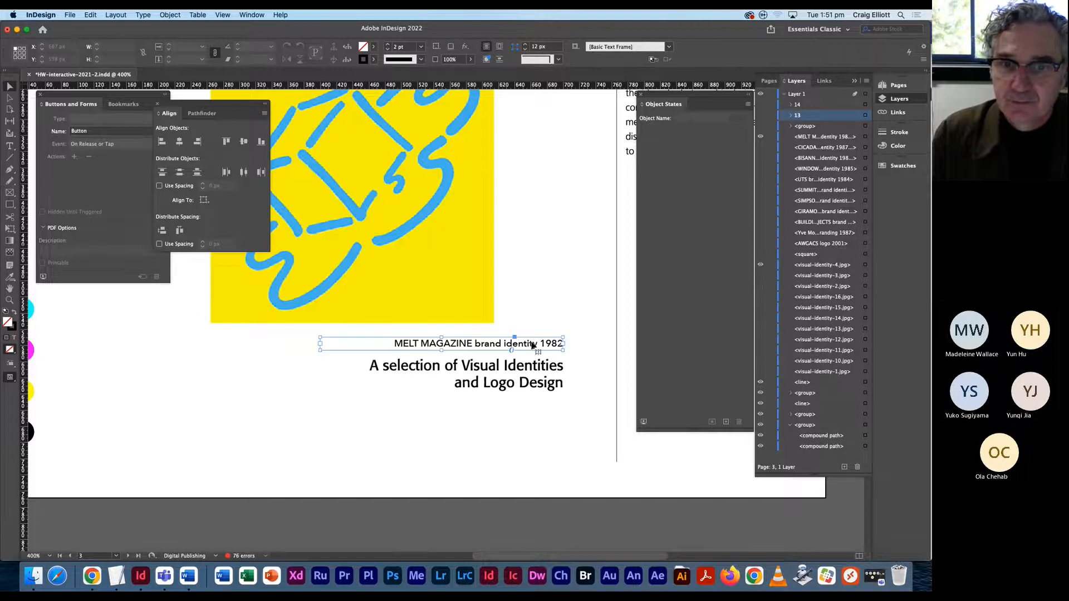
pyautogui.keyDown('shift'); pyautogui.click(474, 308); pyautogui.keyUp('shift')
pyautogui.hotkey('ctrl', 'g')
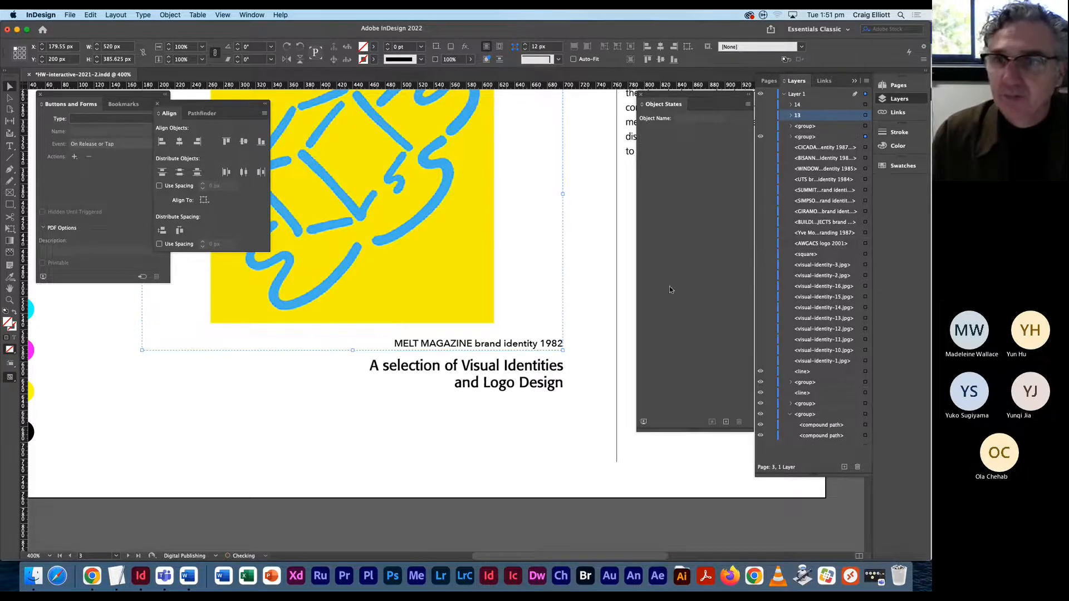
# Step: Hide the MELT MAGAZINE group, then show visual-identity-3.jpg with the CICADA PRESS caption and group the pair
pyautogui.click(760, 138)
pyautogui.click(761, 265)
pyautogui.click(761, 147)
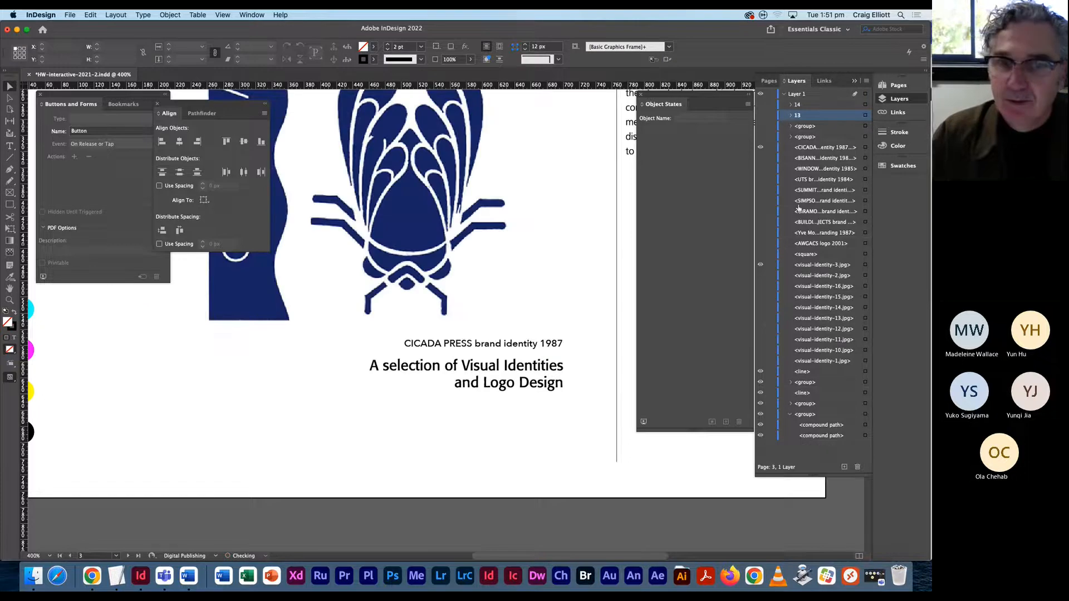
pyautogui.click(513, 345)
pyautogui.press('super+g')
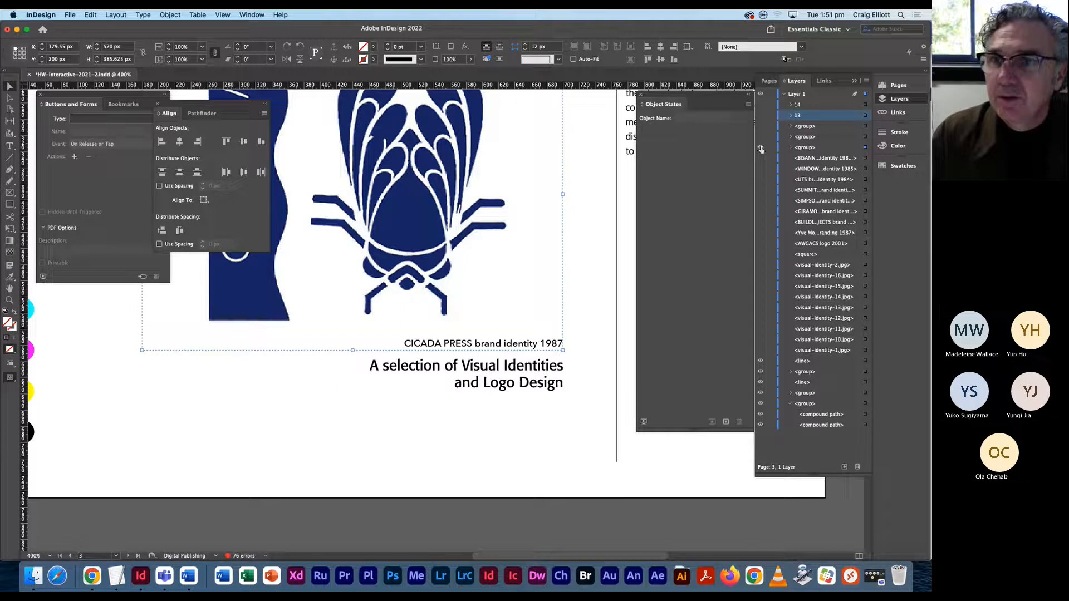
# Step: Hide the CICADA PRESS group, then show visual-identity-2.jpg with the BISANNA TILES caption and group the pair
pyautogui.click(760, 148)
pyautogui.click(760, 265)
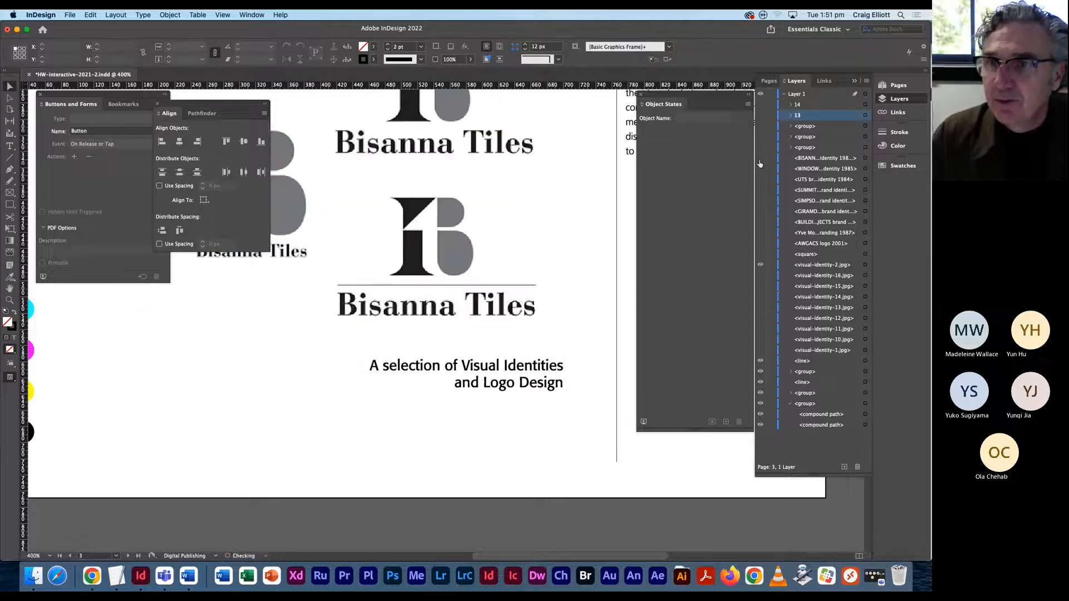
pyautogui.click(760, 158)
pyautogui.click(533, 347)
pyautogui.keyDown('shift'); pyautogui.click(521, 320); pyautogui.keyUp('shift')
pyautogui.press('super+g')
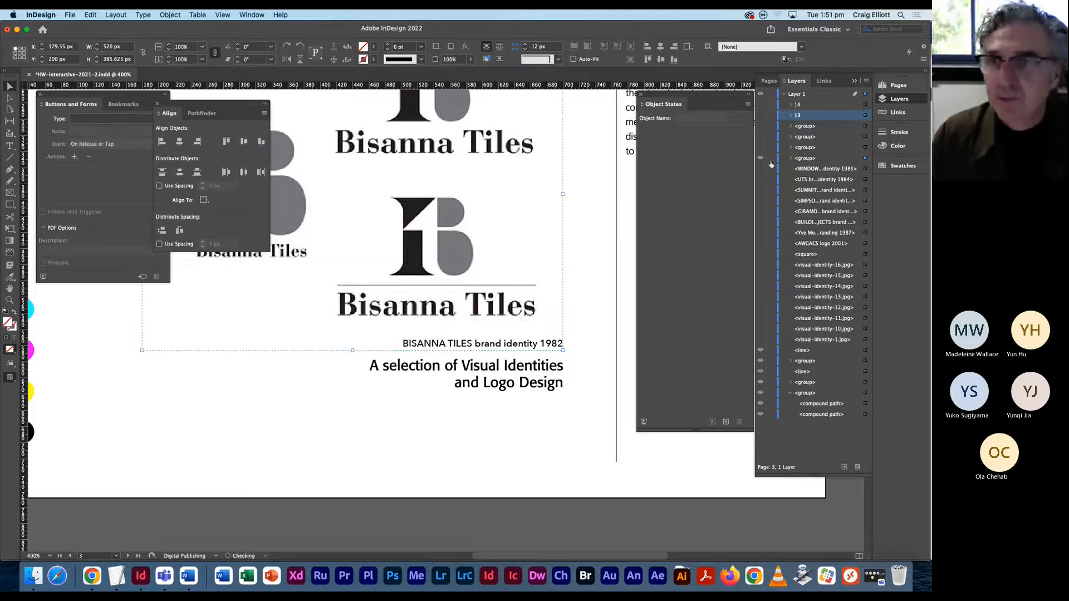
# Step: Hide the BISANNA TILES group, then show the WINDOWRIE caption with visual-identity-16.jpg and group the pair
pyautogui.click(761, 158)
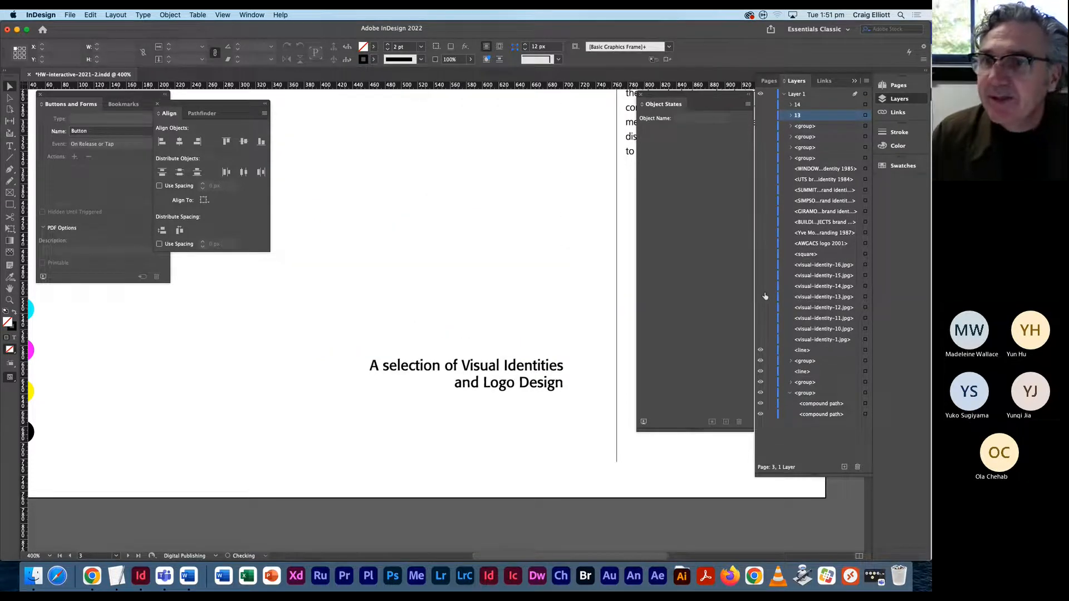
pyautogui.click(760, 168)
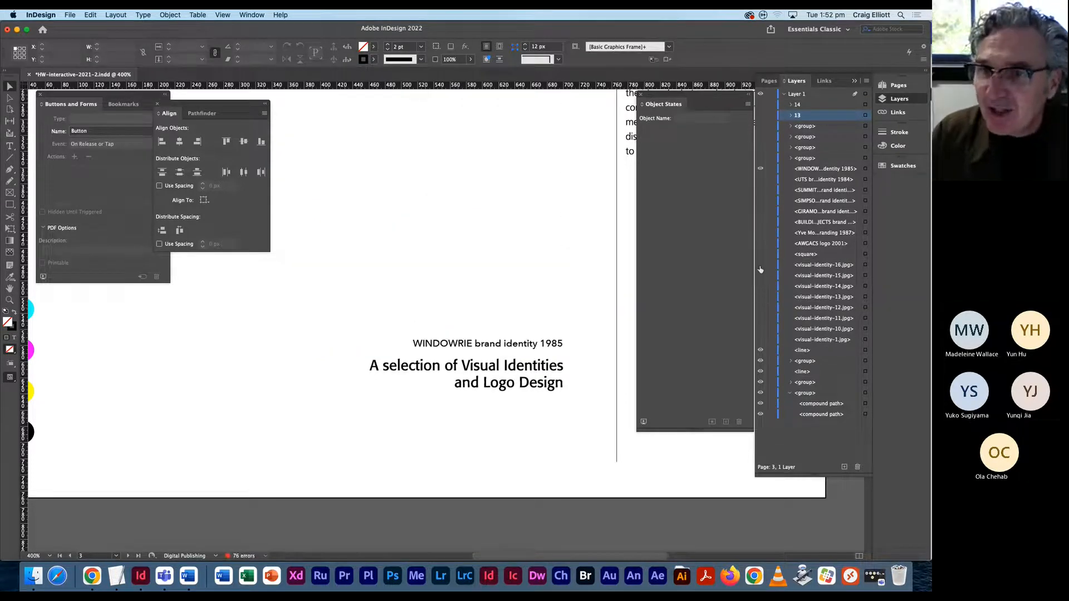
pyautogui.click(760, 265)
pyautogui.click(510, 348)
pyautogui.keyDown('shift'); pyautogui.click(556, 265); pyautogui.keyUp('shift')
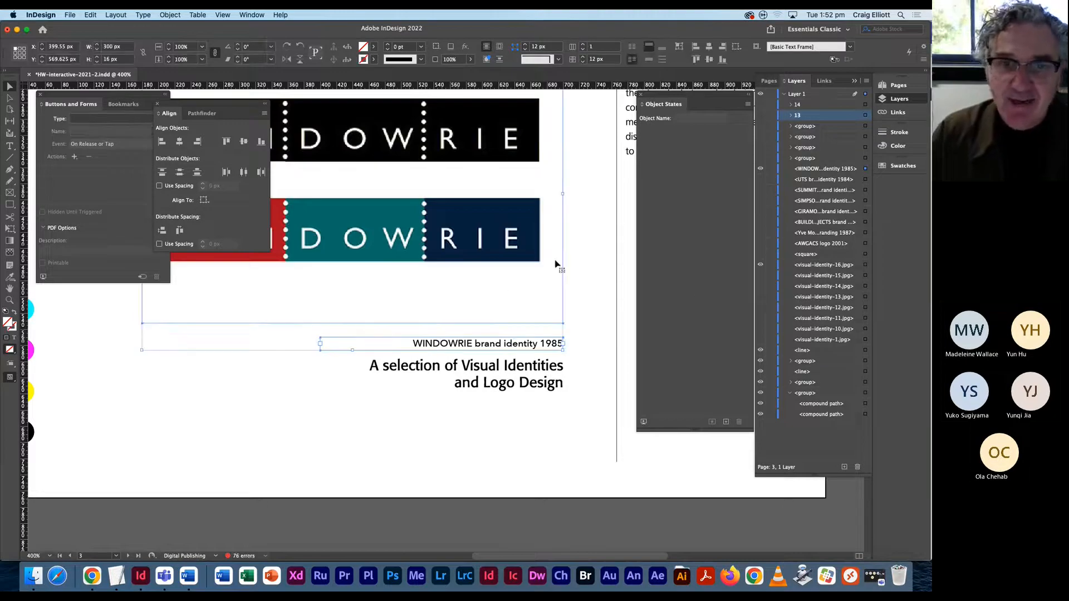
pyautogui.press('super+g')
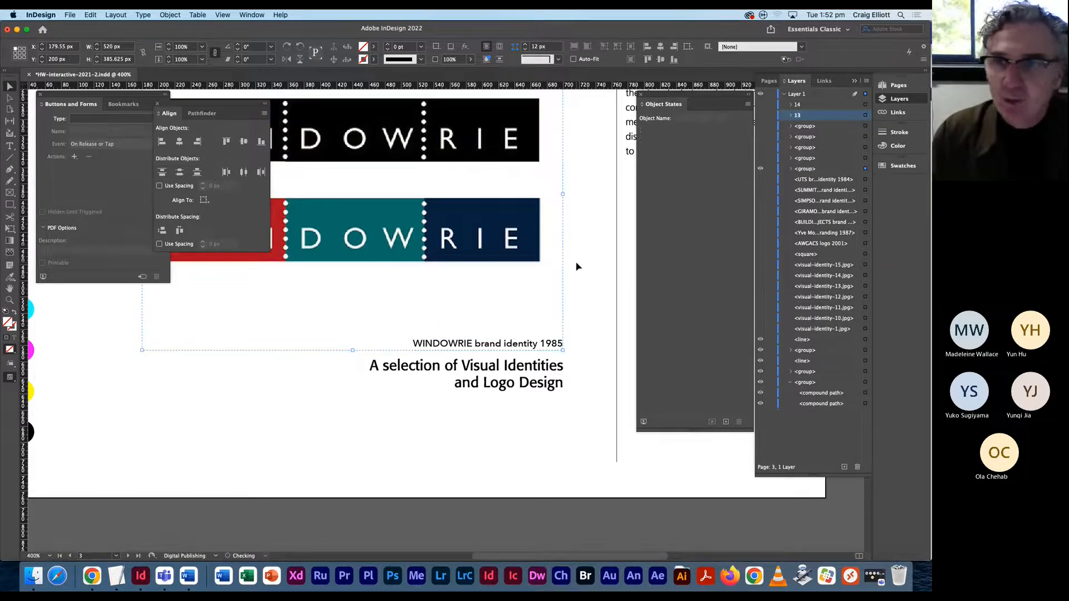
# Step: Hide the WINDOWRIE group, then show the UTS caption with visual-identity-15.jpg and group the pair
pyautogui.click(760, 169)
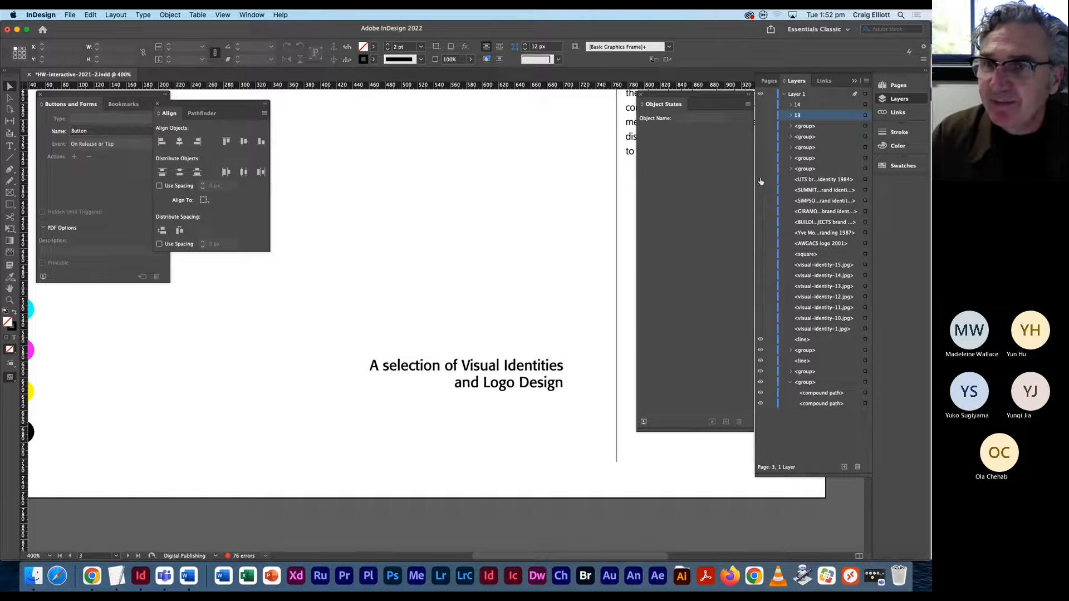
pyautogui.click(761, 179)
pyautogui.click(761, 265)
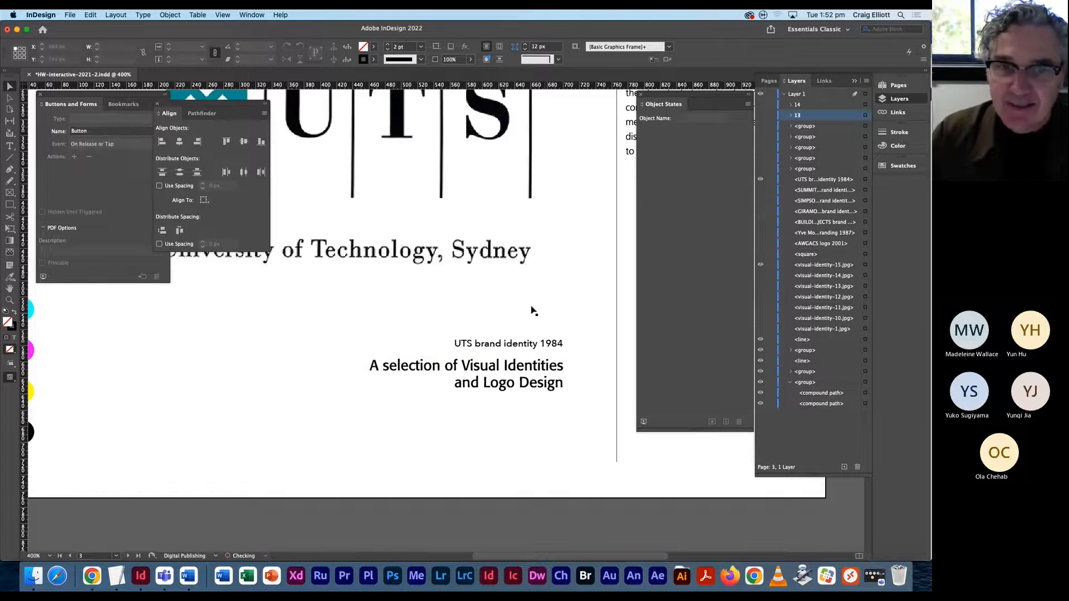
pyautogui.click(496, 269)
pyautogui.keyDown('shift'); pyautogui.click(500, 345); pyautogui.keyUp('shift')
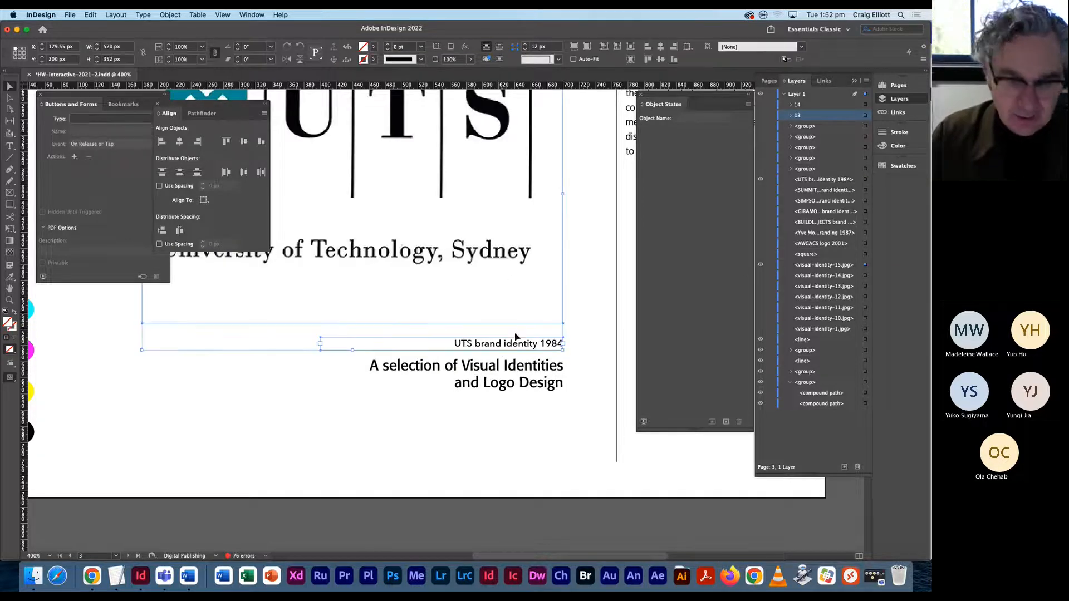
pyautogui.press('super+g')
# Step: Hide the UTS group, then show the SUMMIT PUBLICATIONS caption with visual-identity-14.jpg and group the pair
pyautogui.click(761, 179)
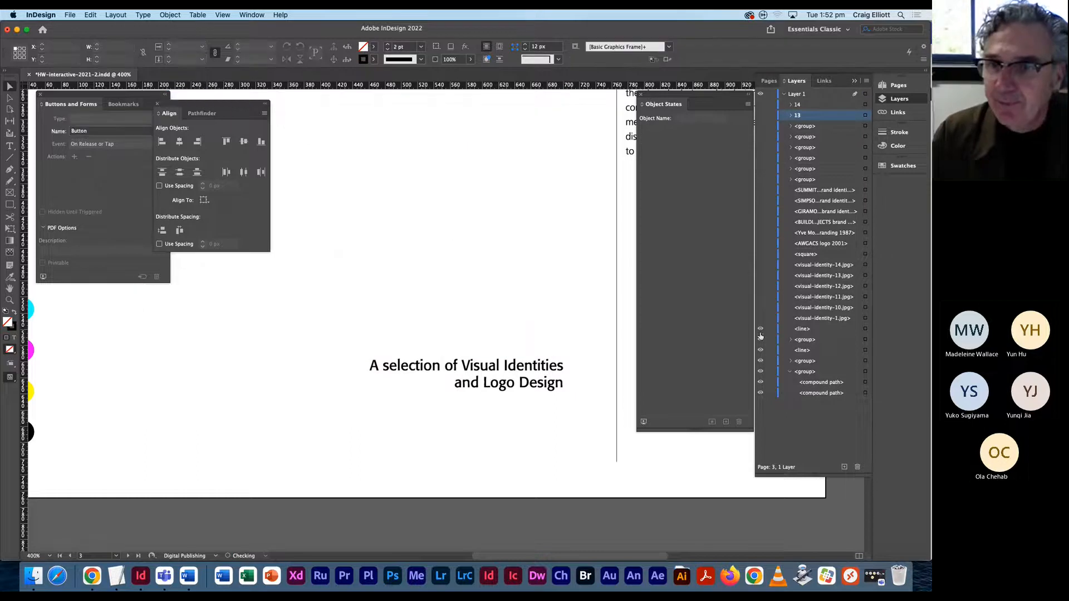
pyautogui.click(760, 191)
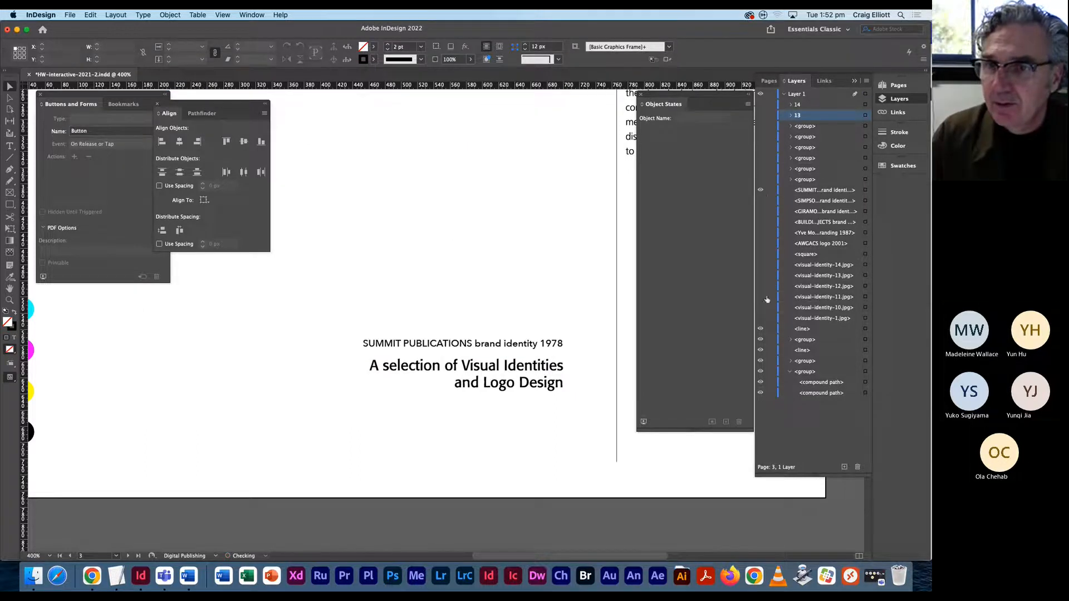
pyautogui.click(761, 265)
pyautogui.click(515, 347)
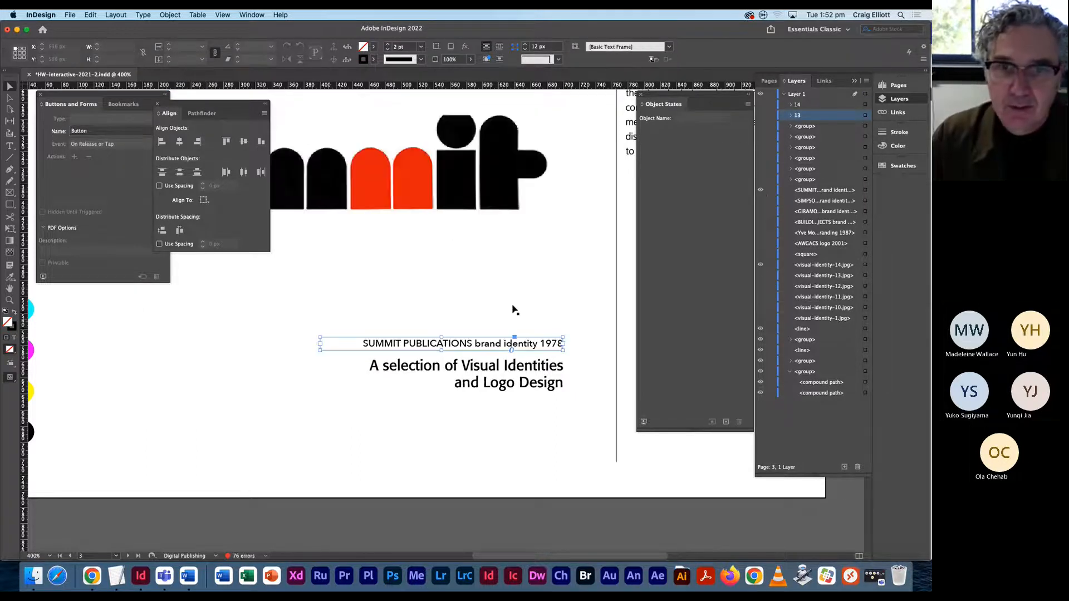
pyautogui.keyDown('shift'); pyautogui.click(472, 209); pyautogui.keyUp('shift')
pyautogui.press('super+g')
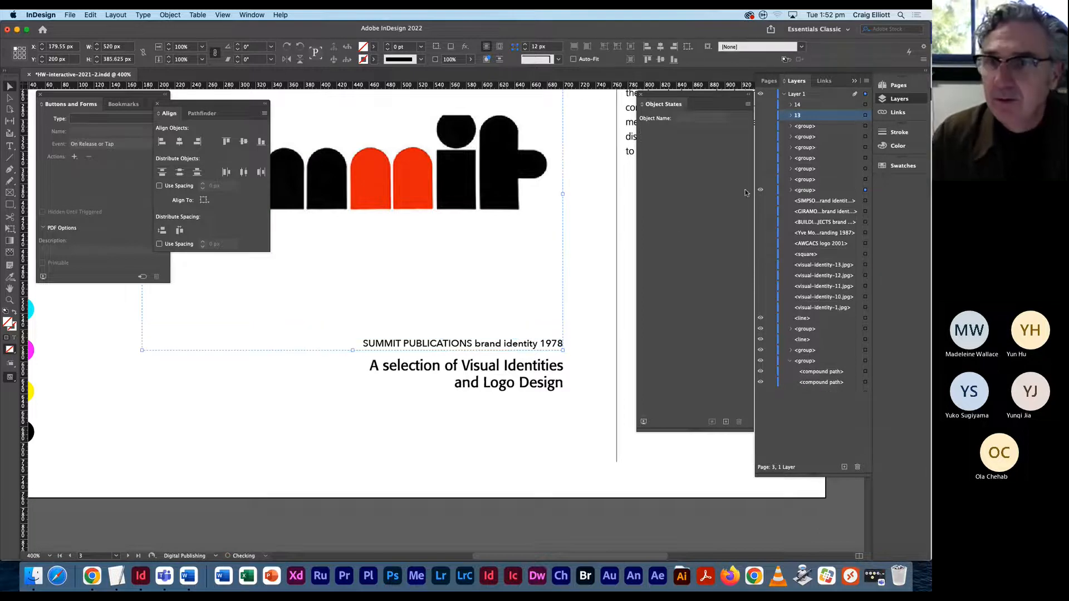
# Step: Hide the SUMMIT PUBLICATIONS group, then show the SIMPSON WHITEGOODS caption with visual-identity-13.jpg and group the pair
pyautogui.click(761, 191)
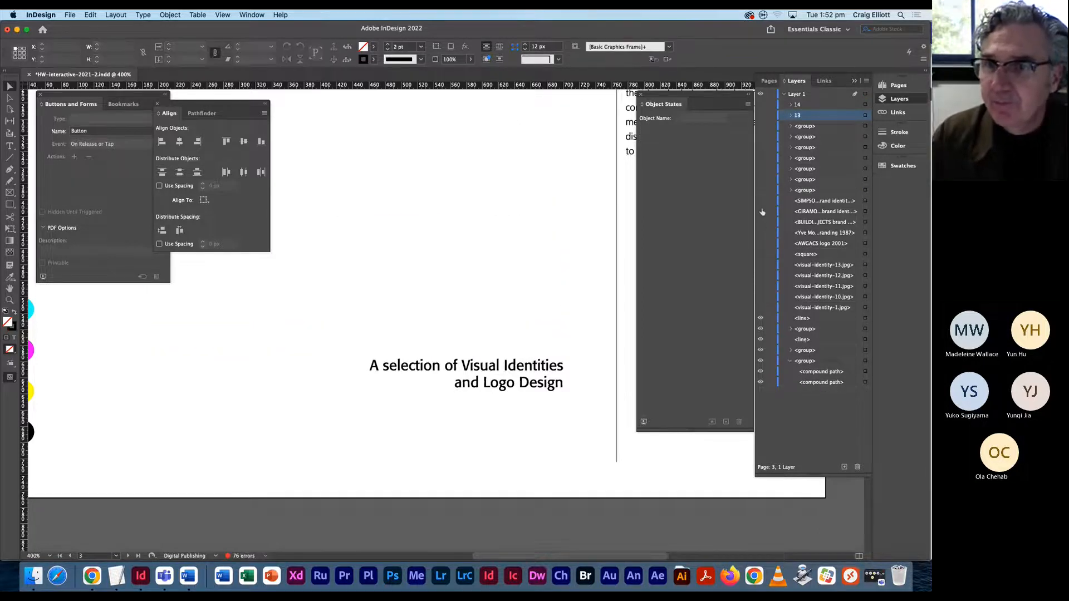
pyautogui.click(761, 201)
pyautogui.click(760, 265)
pyautogui.click(486, 346)
pyautogui.keyDown('shift'); pyautogui.click(436, 271); pyautogui.keyUp('shift')
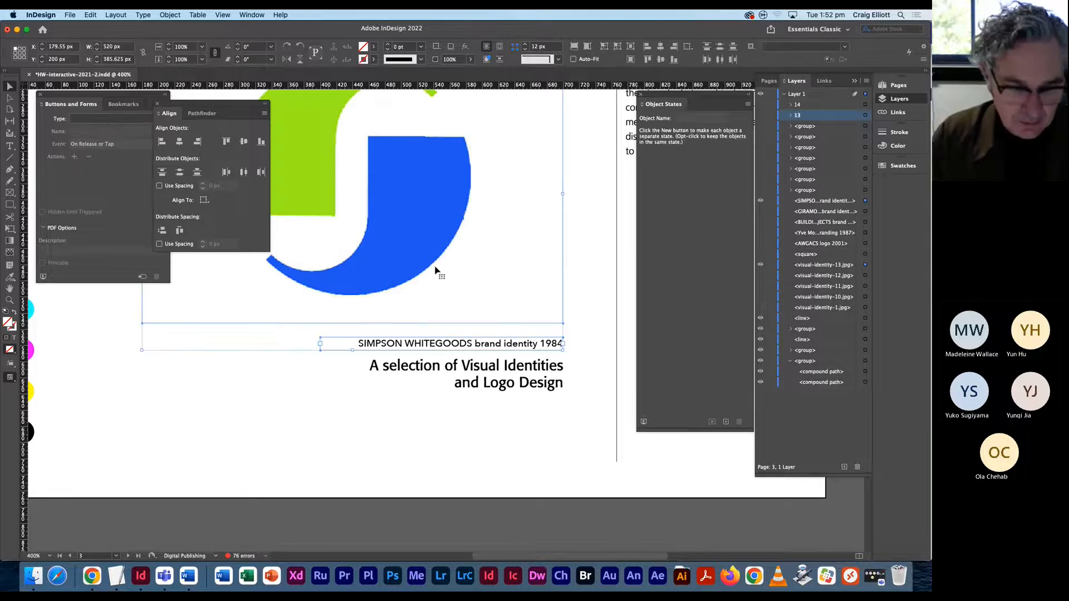
pyautogui.press('super+g')
# Step: Hide the SIMPSON WHITEGOODS group, then show the GIRAMONDO PUBLISHING caption with visual-identity-12.jpg and group the pair
pyautogui.click(761, 201)
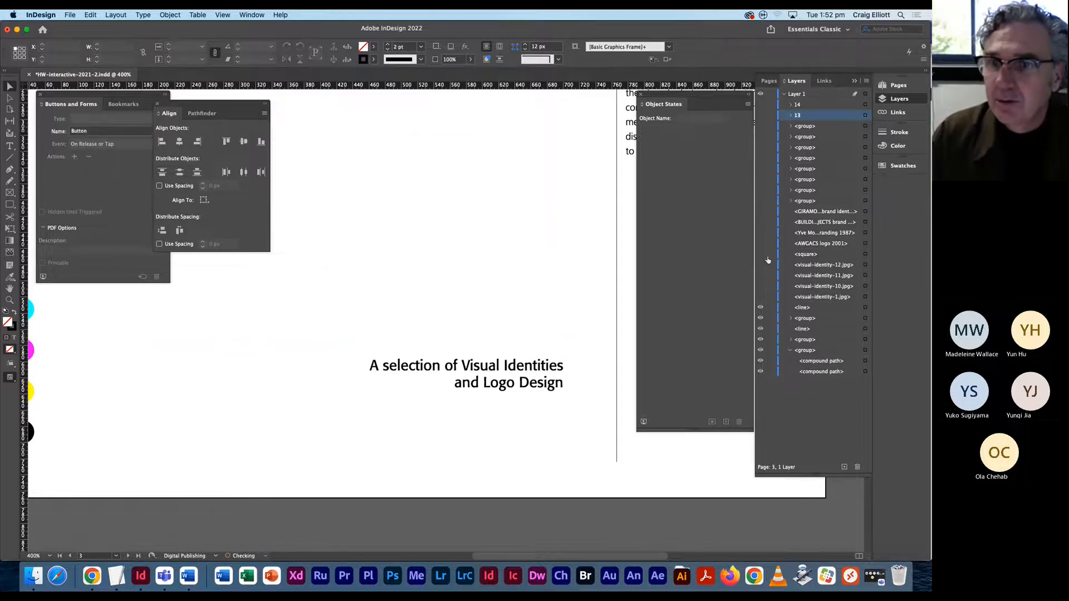
pyautogui.click(760, 212)
pyautogui.click(760, 266)
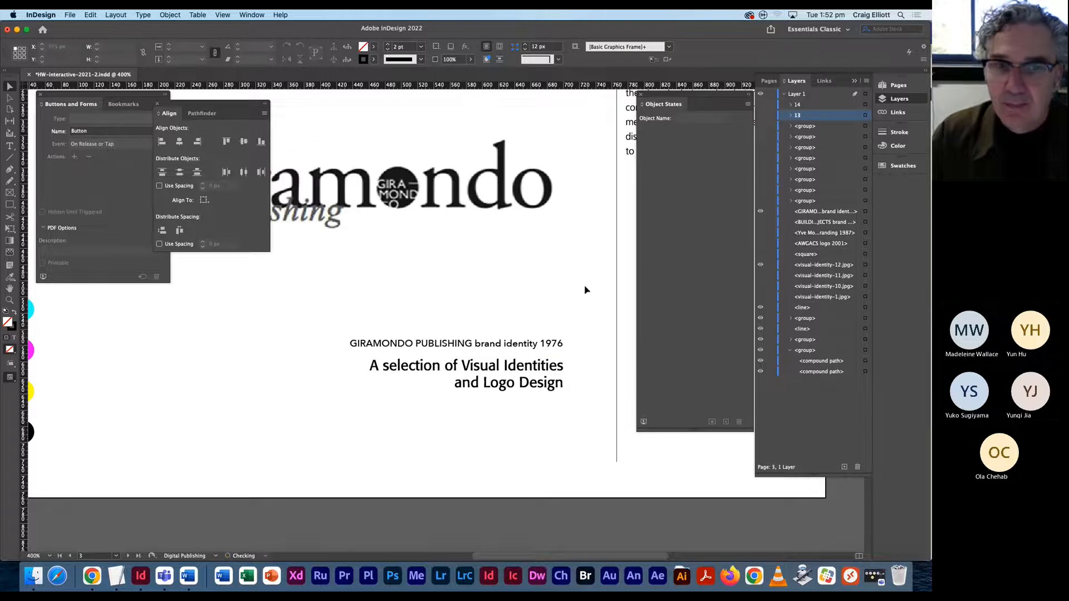
pyautogui.click(482, 345)
pyautogui.keyDown('shift'); pyautogui.click(518, 234); pyautogui.keyUp('shift')
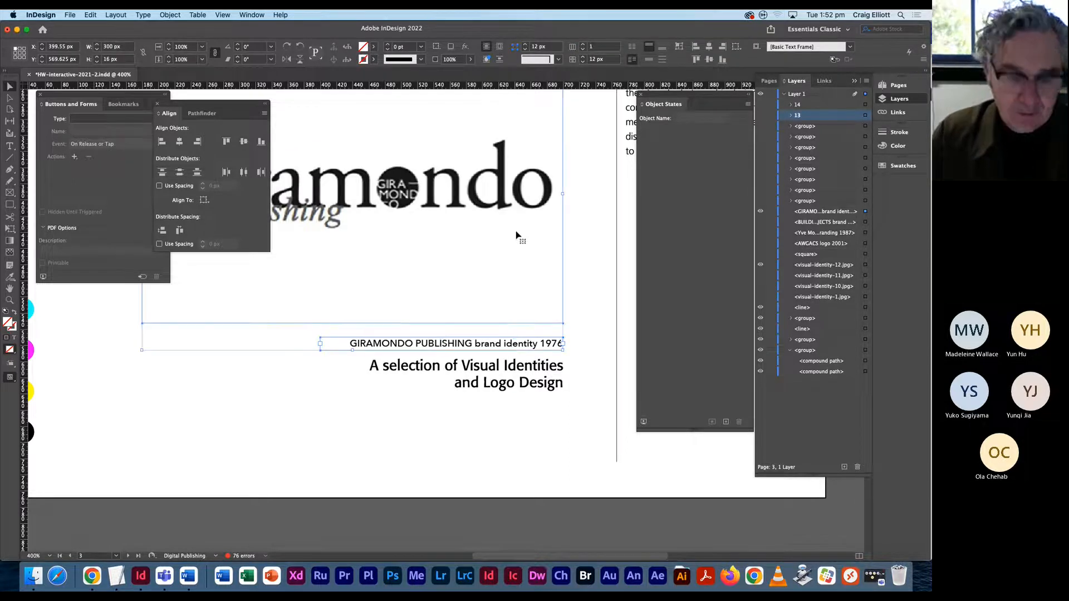
pyautogui.press('super+g')
# Step: Hide the GIRAMONDO PUBLISHING group, then show the BUILDING SPECIAL PROJECTS caption with visual-identity-11.jpg and group the pair
pyautogui.click(761, 212)
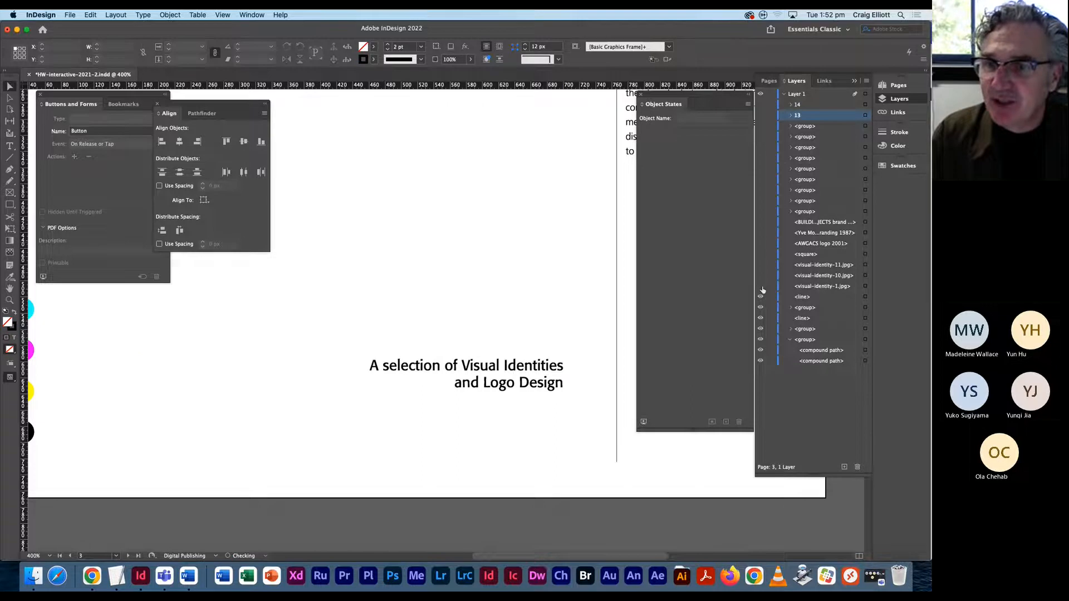
pyautogui.click(761, 222)
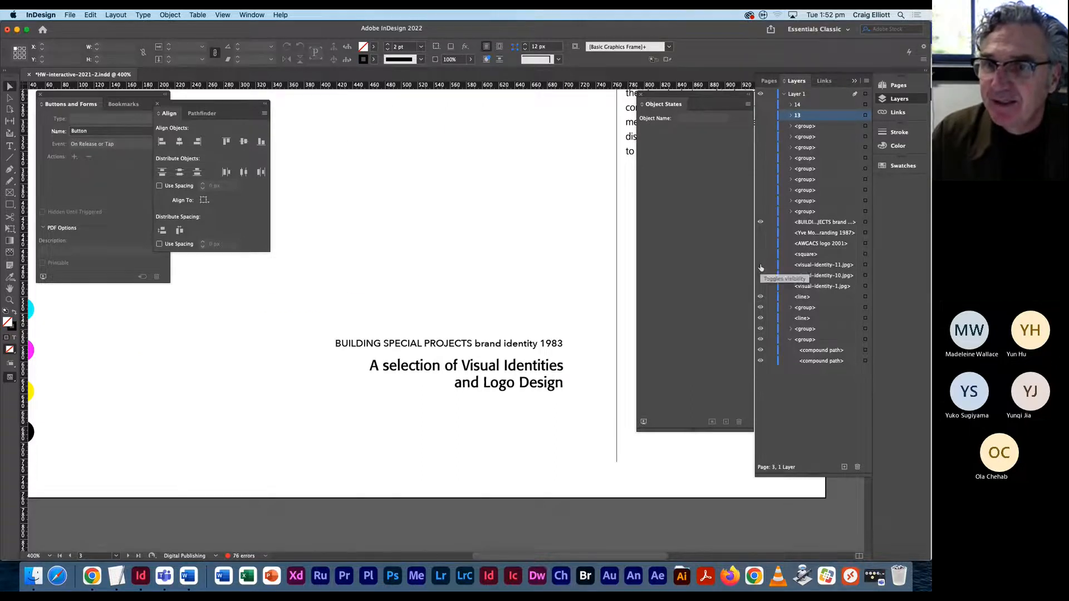
pyautogui.click(761, 265)
pyautogui.click(461, 312)
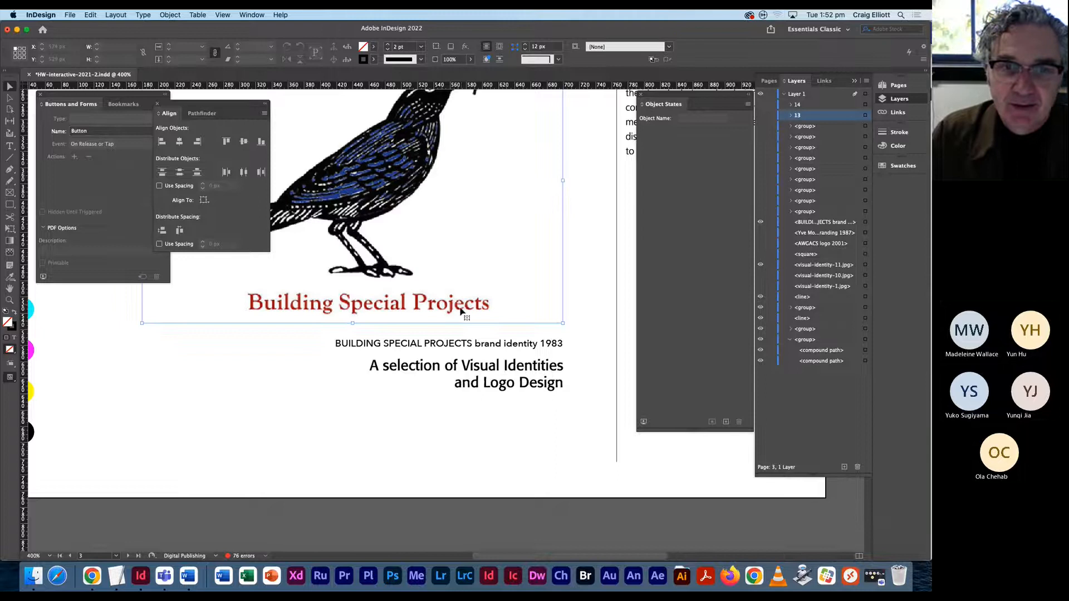
pyautogui.keyDown('shift'); pyautogui.click(442, 344); pyautogui.keyUp('shift')
pyautogui.press('super+g')
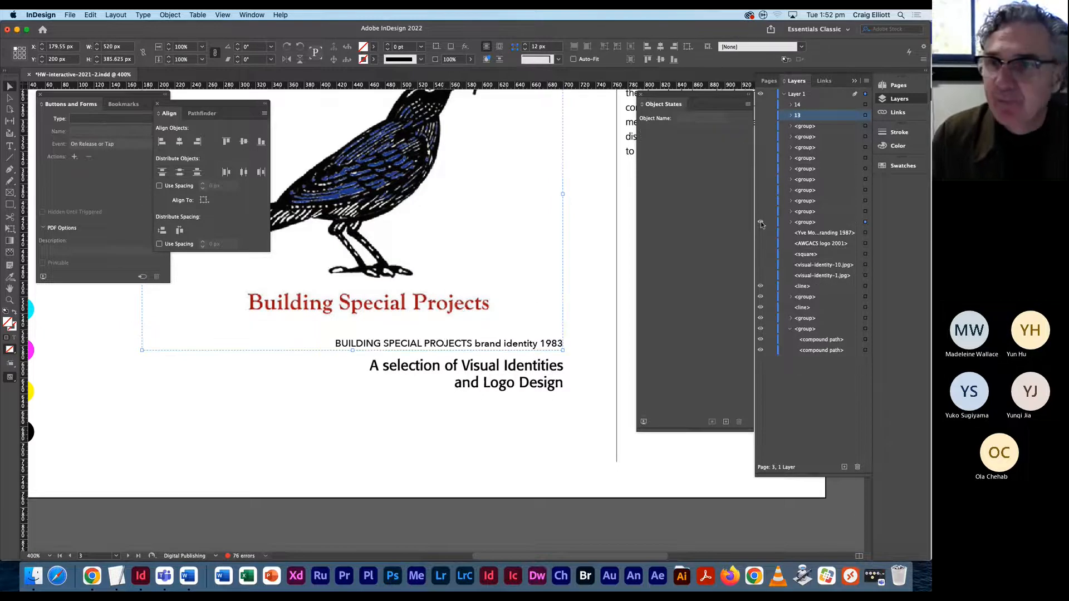
# Step: Hide the BUILDING SPECIAL PROJECTS group, then show the Yve Montand branding caption with visual-identity-10.jpg and group the pair
pyautogui.click(760, 222)
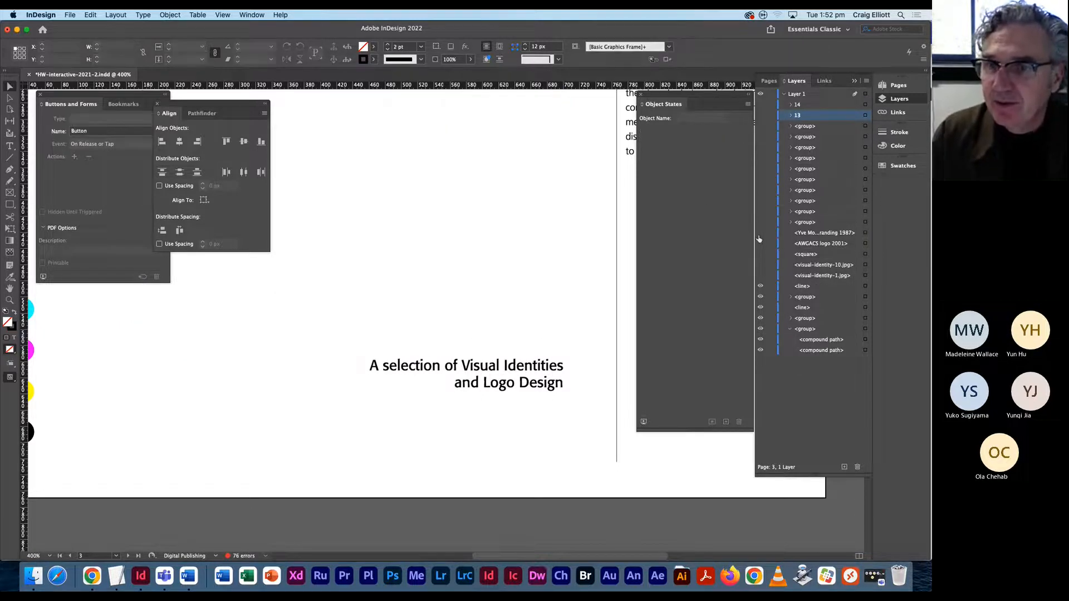
pyautogui.click(761, 233)
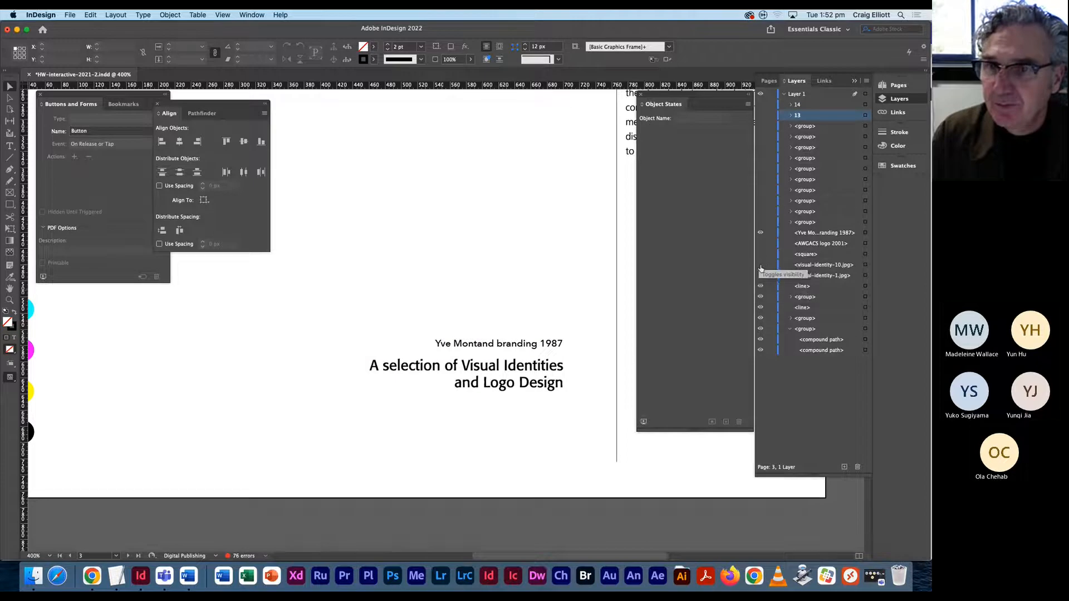
pyautogui.click(760, 265)
pyautogui.click(467, 344)
pyautogui.keyDown('shift'); pyautogui.click(458, 208); pyautogui.keyUp('shift')
pyautogui.press('super+g')
# Step: Hide the Yve Montand group, then show the AWGACS logo 2001 caption with visual-identity-1.jpg and group the pair
pyautogui.click(761, 233)
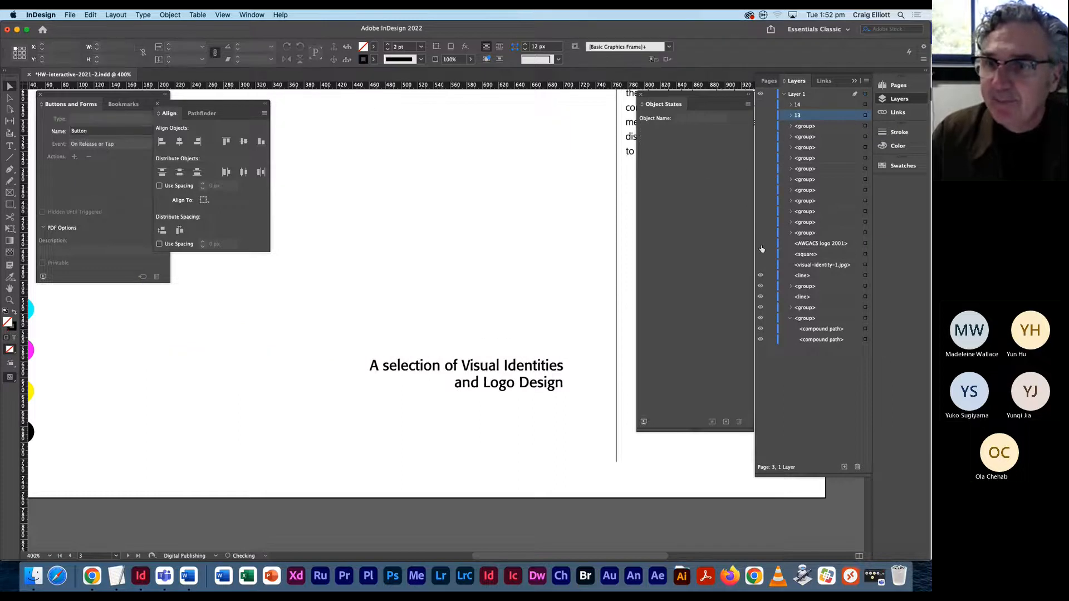
pyautogui.click(761, 244)
pyautogui.click(760, 265)
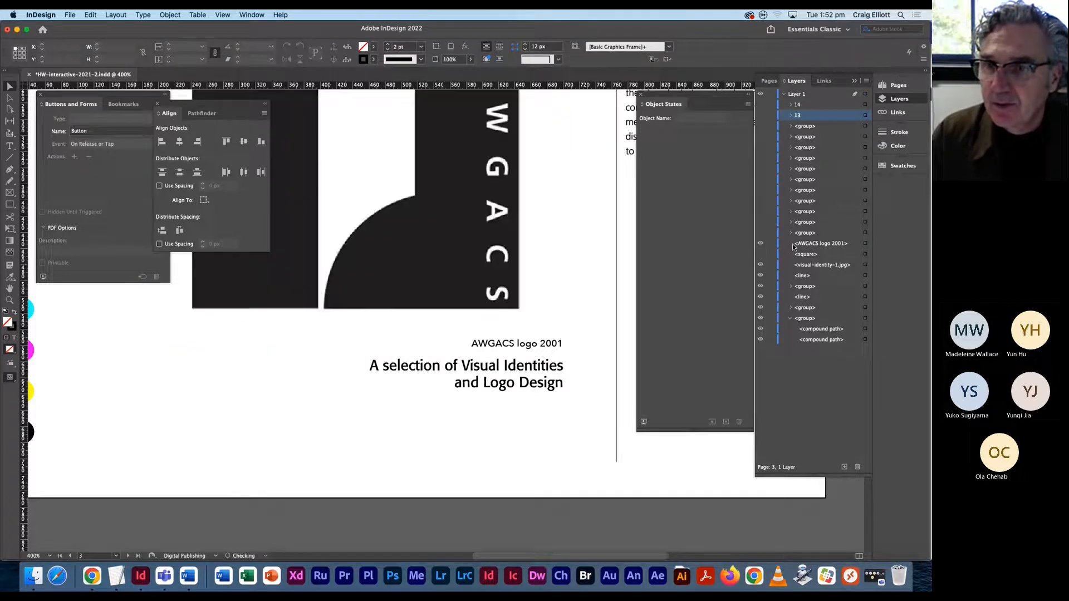
pyautogui.click(793, 245)
pyautogui.keyDown('shift'); pyautogui.click(784, 261); pyautogui.keyUp('shift')
pyautogui.click(865, 264)
pyautogui.click(537, 345)
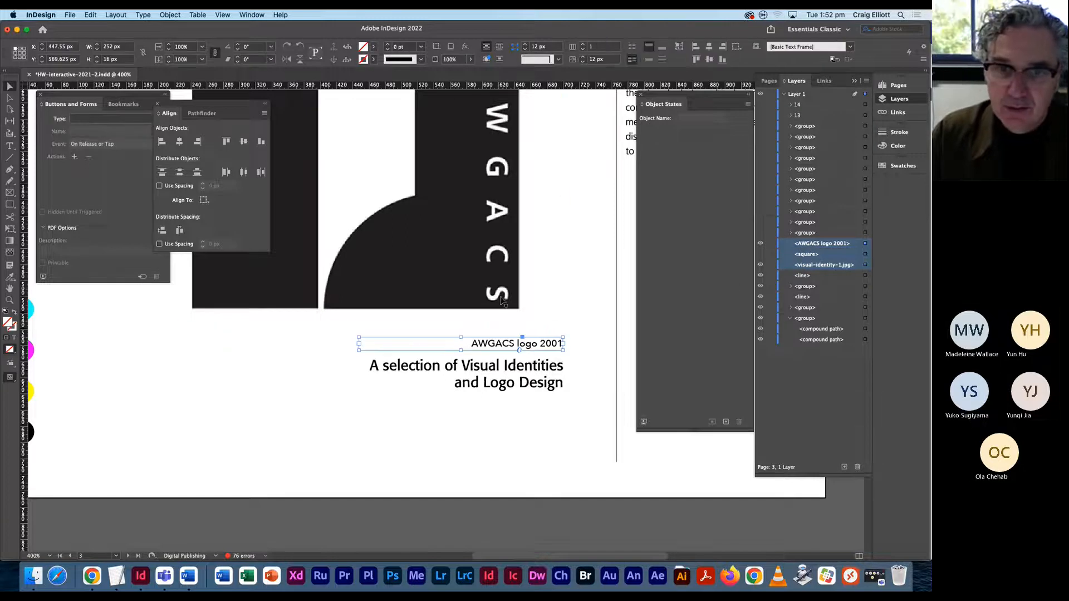
pyautogui.keyDown('shift'); pyautogui.click(514, 300); pyautogui.keyUp('shift')
pyautogui.press('super+g')
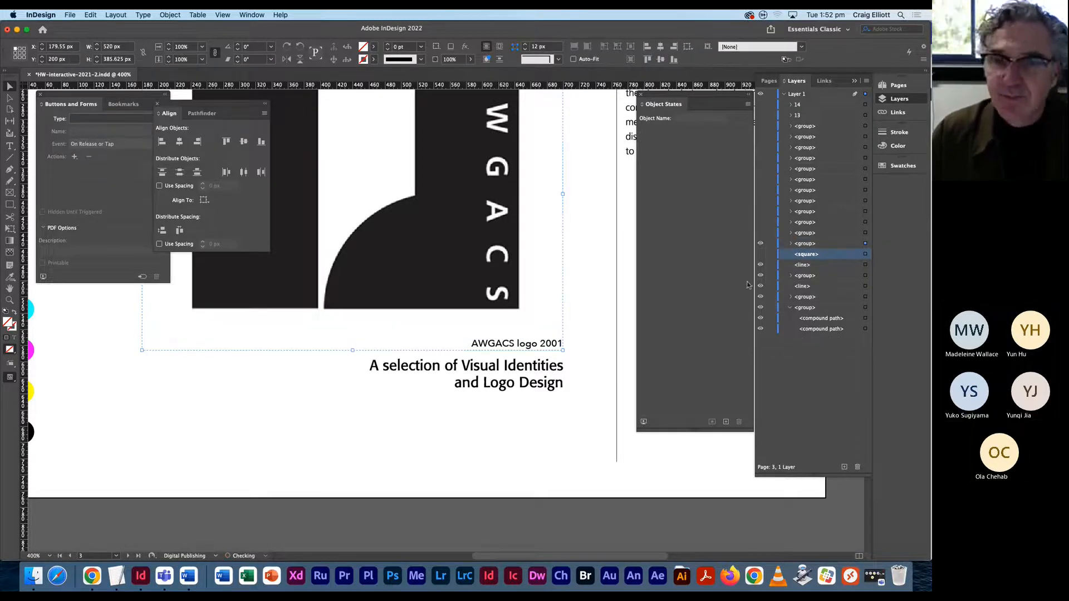
# Step: Make all the hidden image-and-caption groups visible again, including groups 13 and 14, leaving the square hidden
pyautogui.press('super+minus')
pyautogui.press('super+minus')
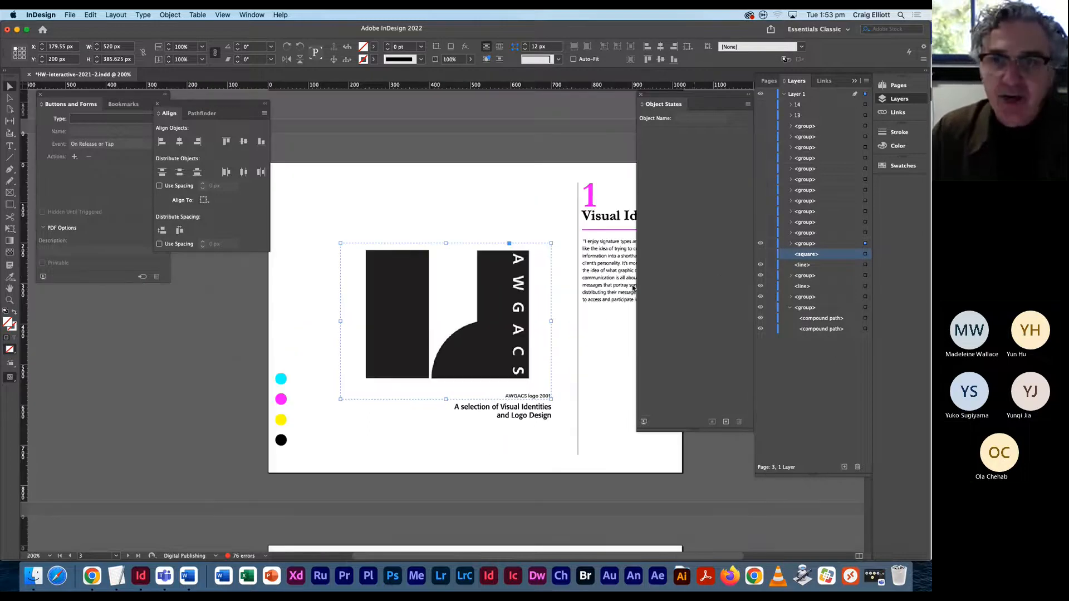
pyautogui.click(761, 233)
pyautogui.click(760, 222)
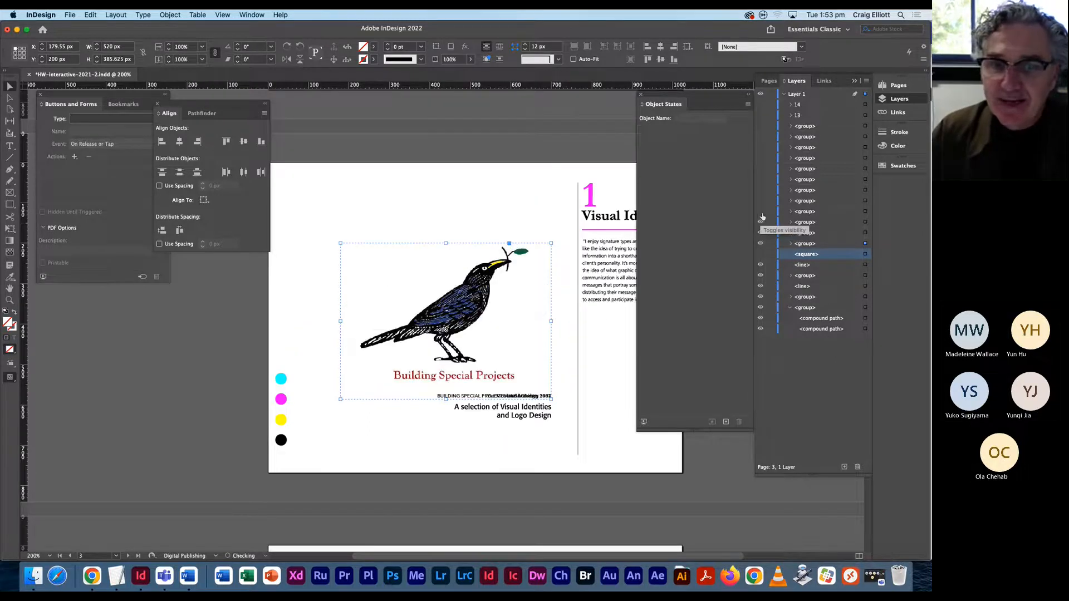
pyautogui.click(761, 211)
pyautogui.click(760, 200)
pyautogui.click(761, 190)
pyautogui.click(760, 179)
pyautogui.click(761, 169)
pyautogui.click(761, 158)
pyautogui.click(761, 147)
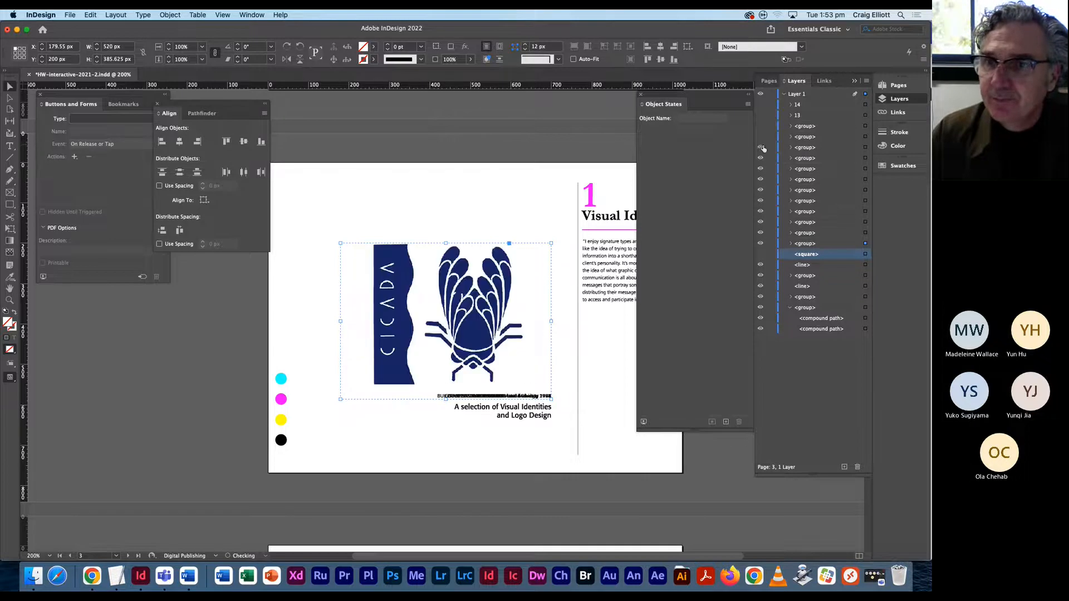
pyautogui.click(760, 136)
pyautogui.click(761, 126)
pyautogui.click(761, 114)
pyautogui.click(761, 105)
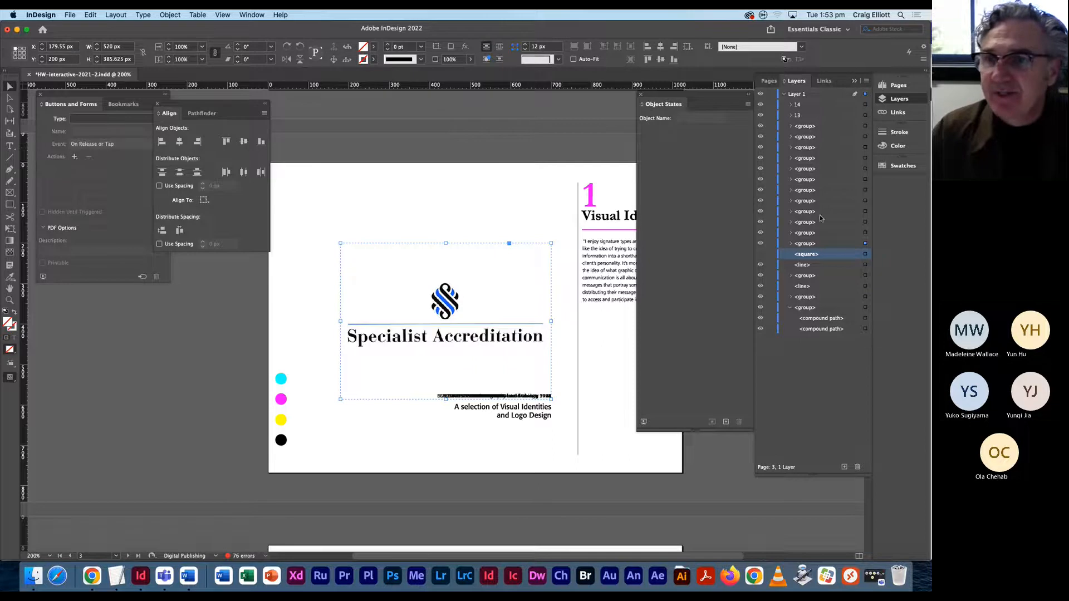
# Step: Select all the stacked image-and-caption groups and convert them into one multi-state object with a separate state for each group
pyautogui.click(813, 244)
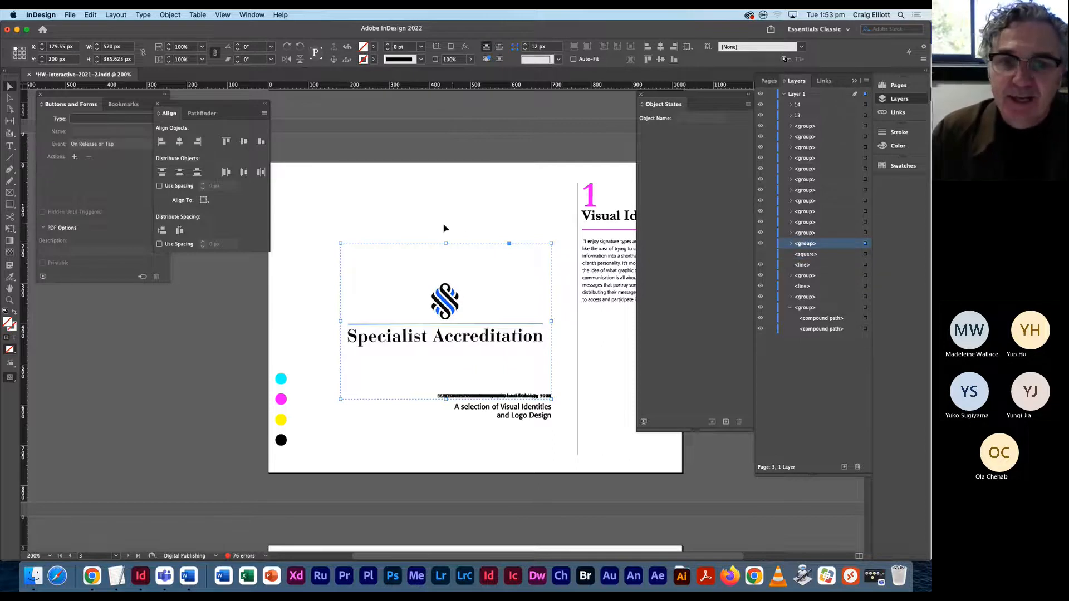
pyautogui.click(410, 229)
pyautogui.press('m')
pyautogui.moveTo(370, 221); pyautogui.dragTo(500, 384)
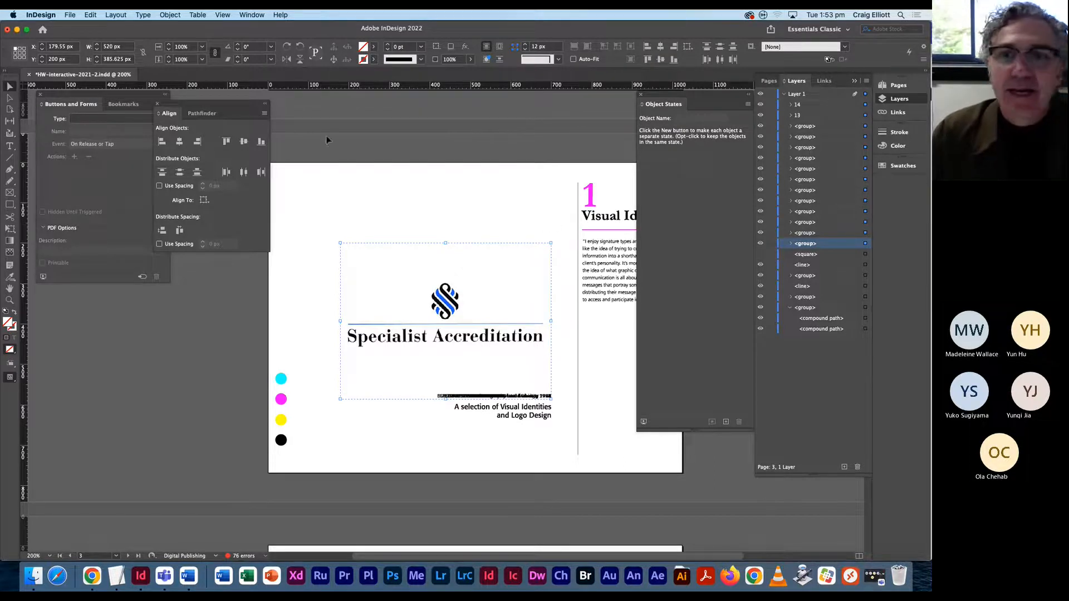
pyautogui.moveTo(669, 97); pyautogui.dragTo(662, 97)
pyautogui.click(253, 16)
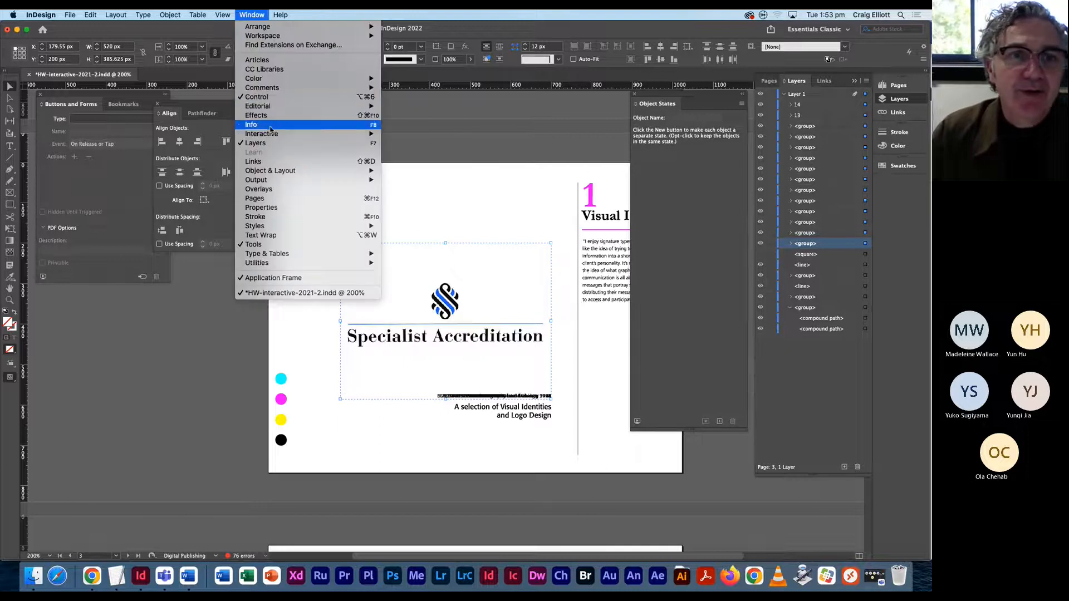
pyautogui.moveTo(266, 135)
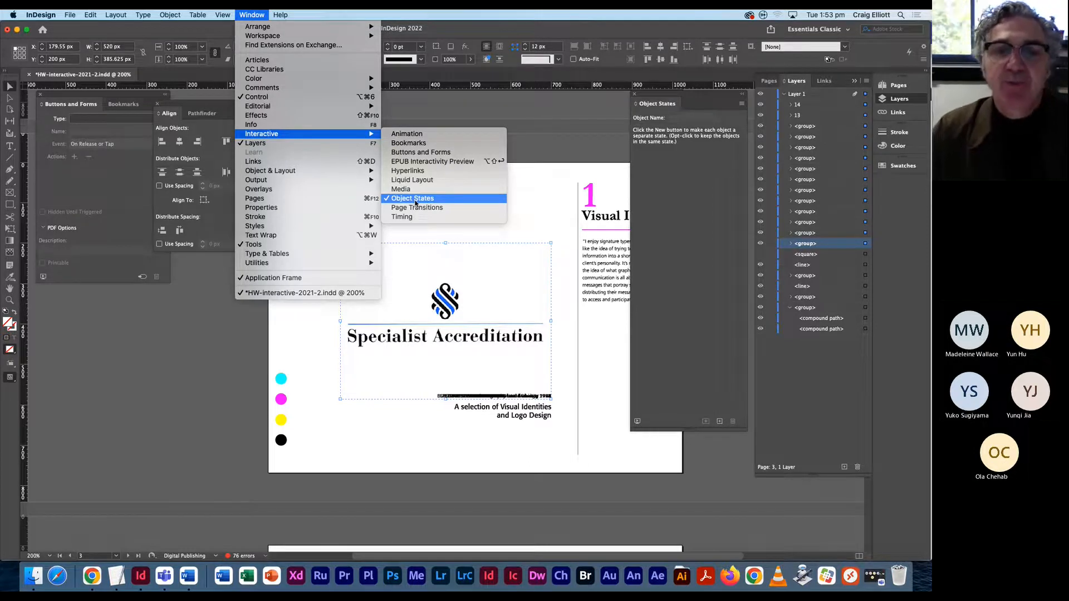
pyautogui.click(253, 16)
pyautogui.moveTo(658, 102); pyautogui.dragTo(482, 102)
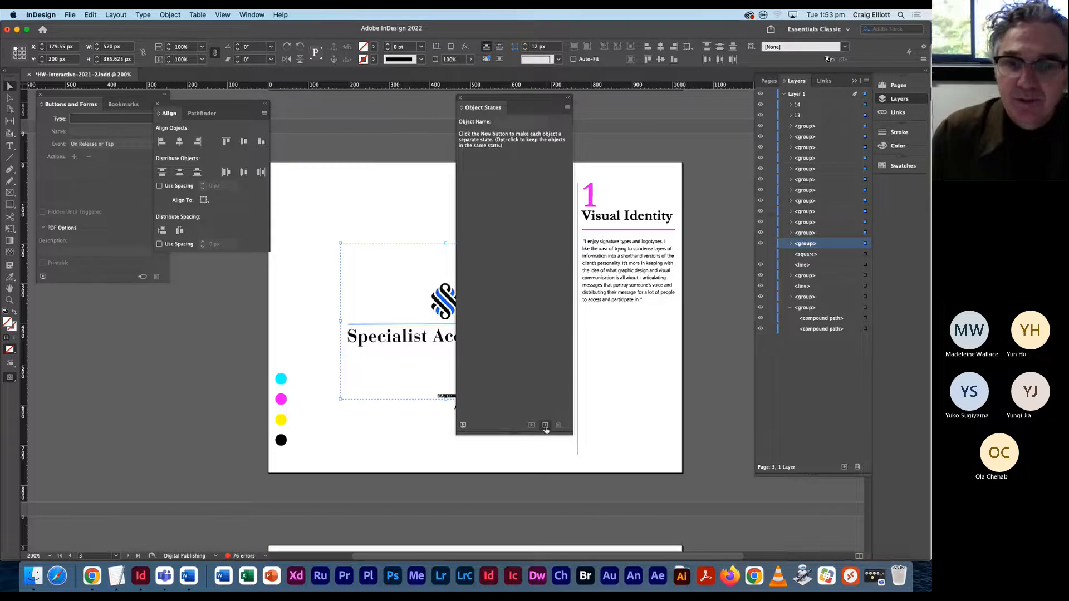
pyautogui.moveTo(526, 435); pyautogui.dragTo(527, 362)
pyautogui.click(545, 347)
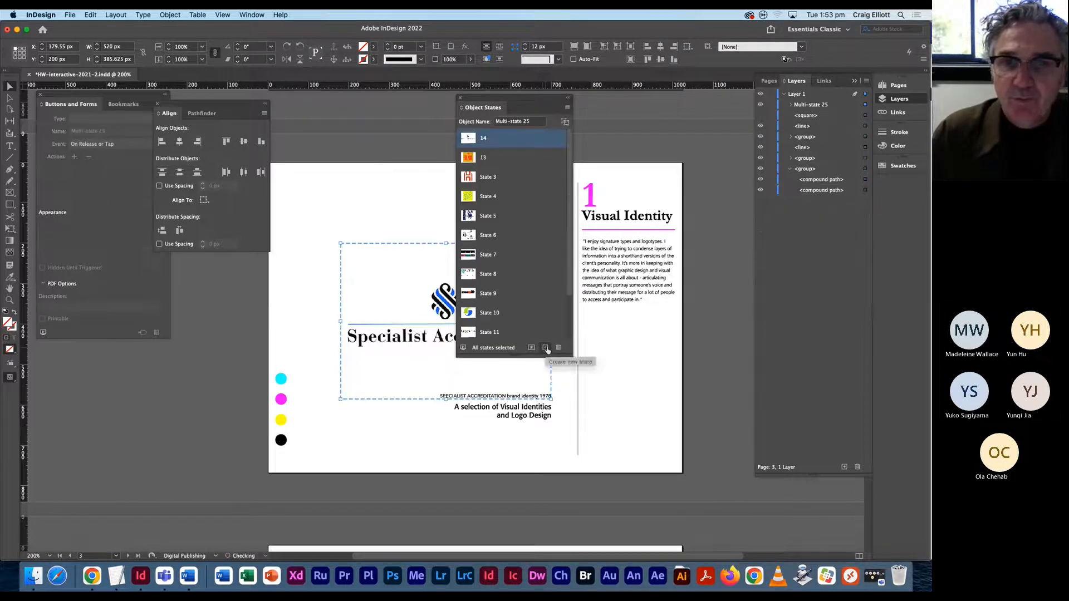
pyautogui.moveTo(521, 357); pyautogui.dragTo(525, 437)
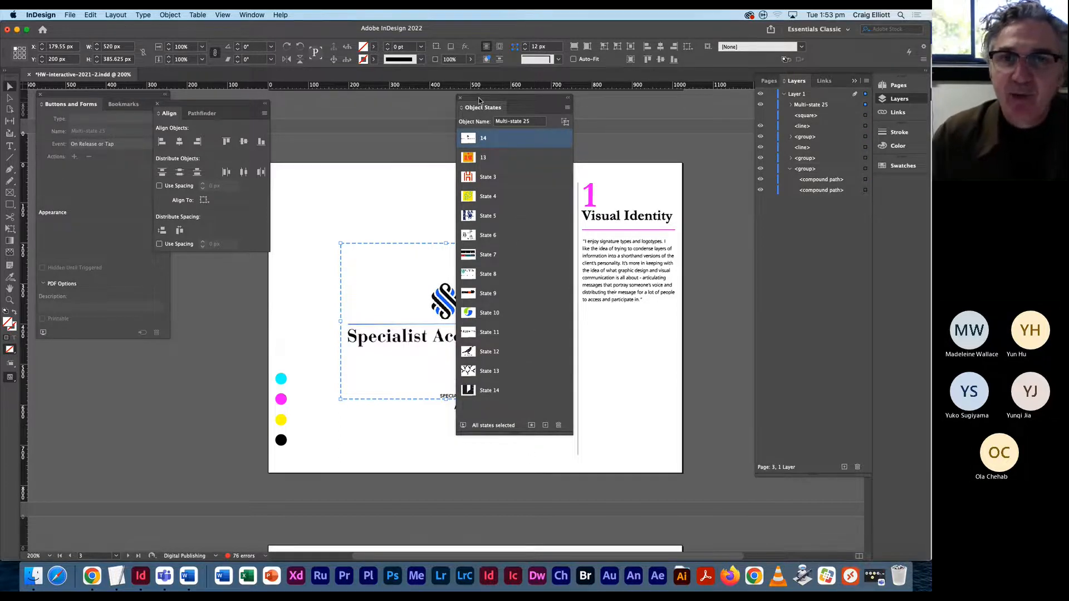
# Step: Step through the states of the multi-state object to check the image and caption each one shows on the page
pyautogui.moveTo(481, 102); pyautogui.dragTo(645, 100)
pyautogui.click(635, 160)
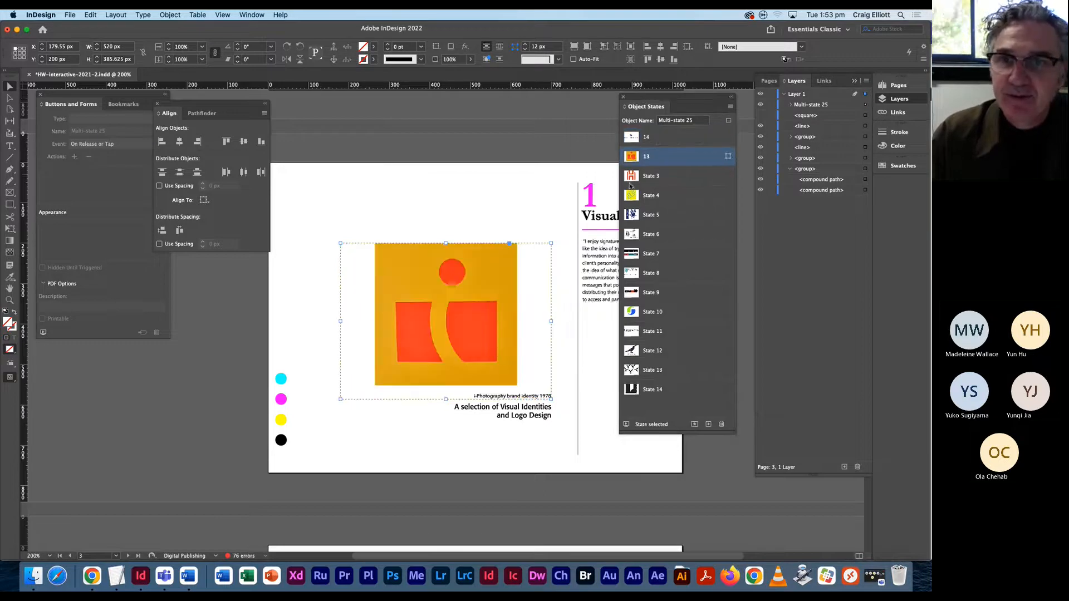
pyautogui.click(635, 180)
pyautogui.click(634, 198)
pyautogui.click(637, 217)
pyautogui.click(637, 234)
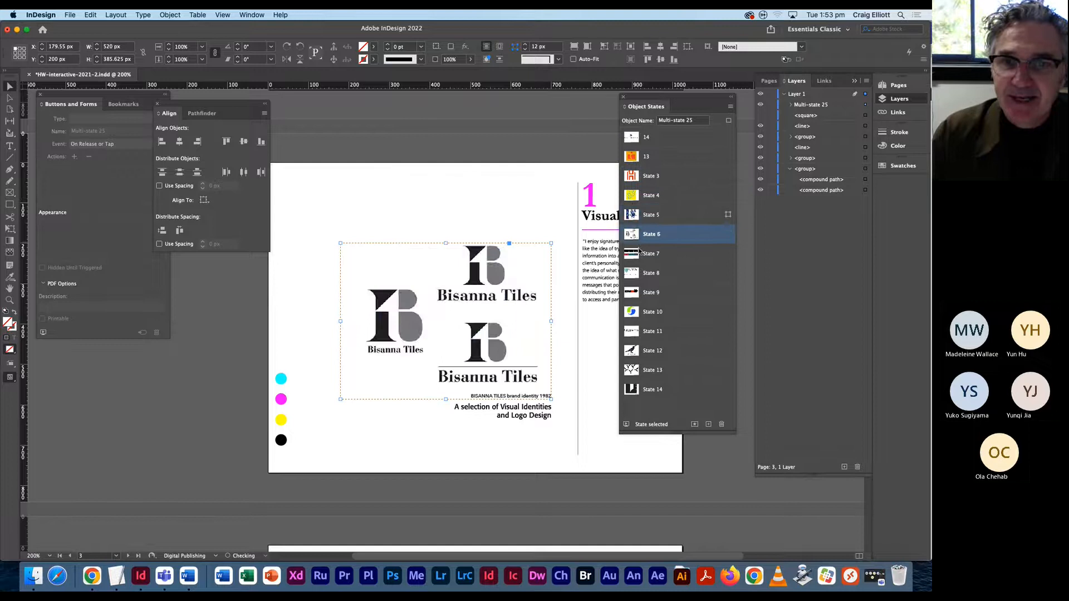
pyautogui.click(636, 256)
pyautogui.click(633, 279)
pyautogui.click(633, 294)
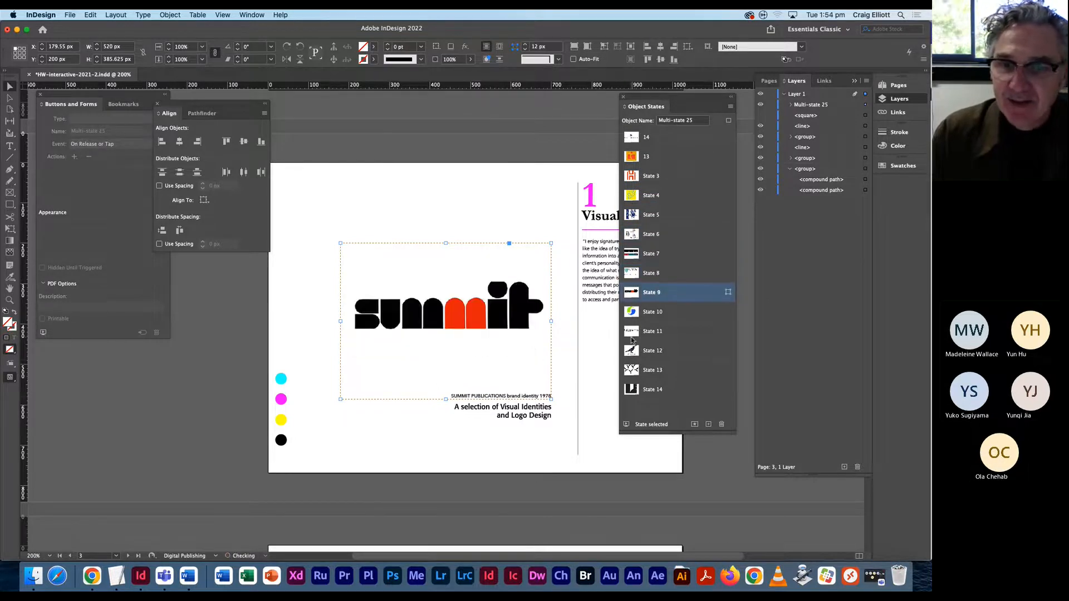
pyautogui.click(631, 332)
pyautogui.click(635, 237)
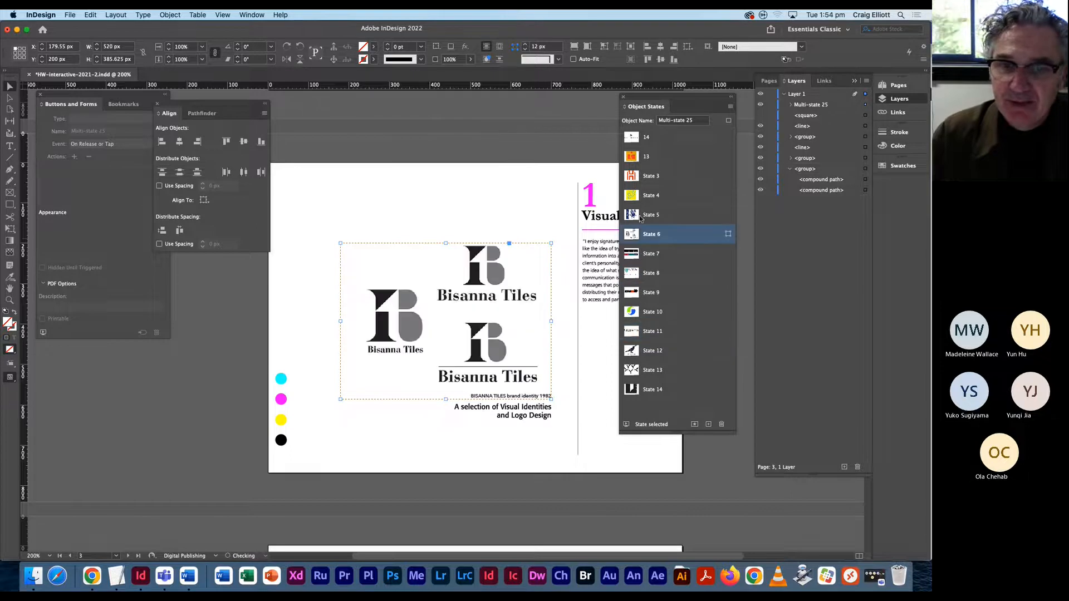
pyautogui.click(633, 158)
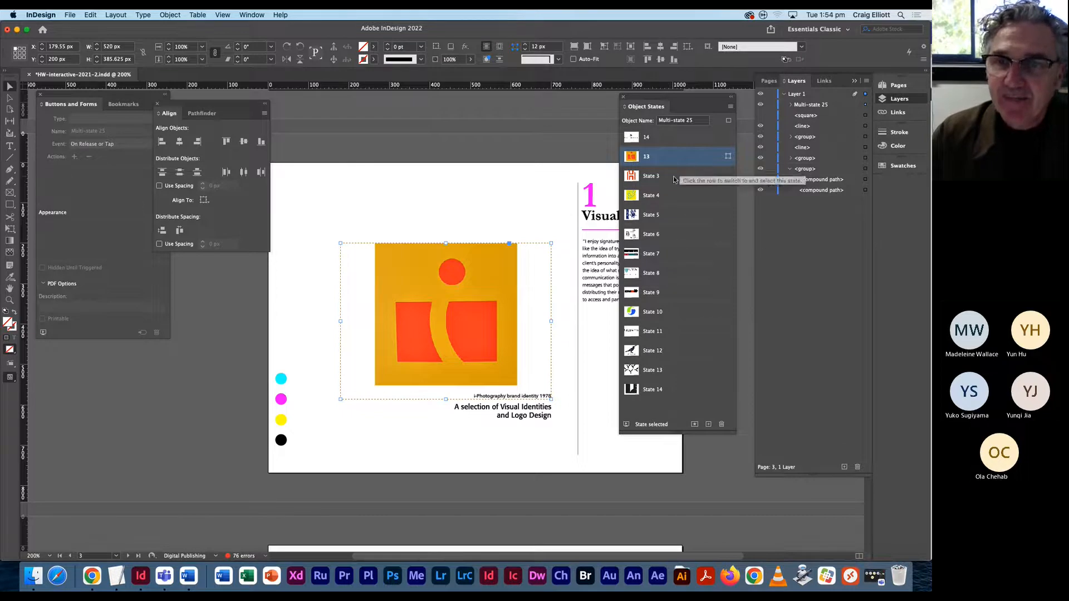
pyautogui.tripleClick(669, 120)
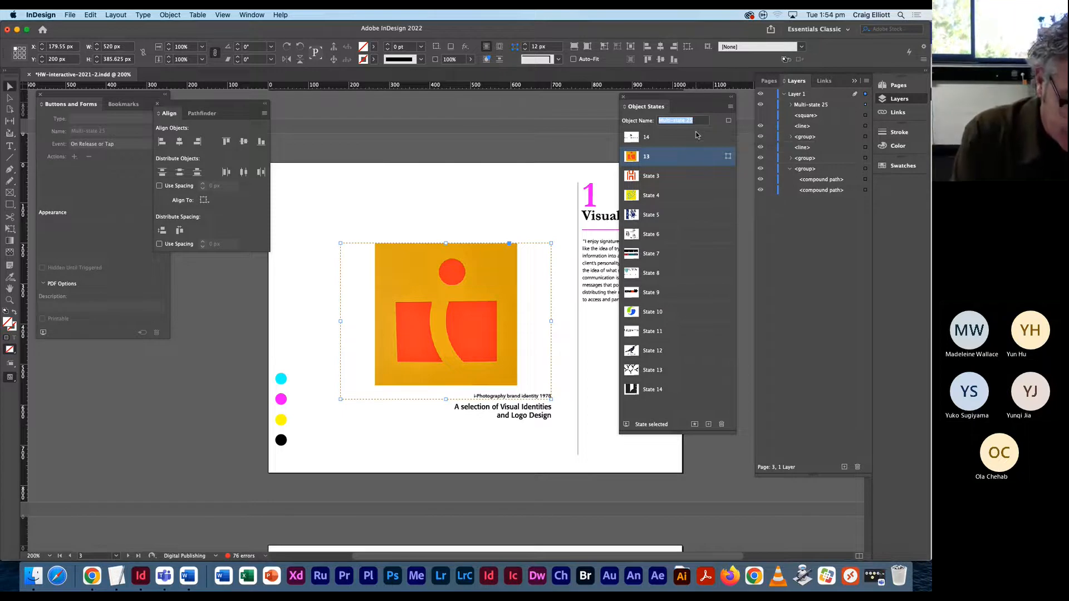
pyautogui.press('r')
pyautogui.press('a')
pyautogui.press('f')
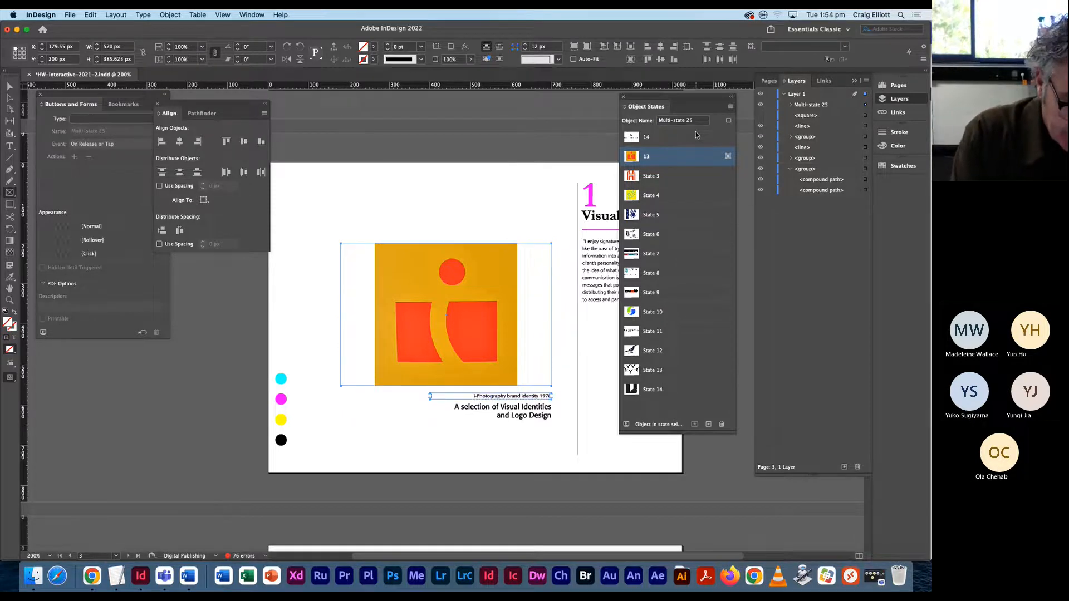
pyautogui.press('super+z')
pyautogui.moveTo(463, 307); pyautogui.dragTo(467, 299)
pyautogui.click(425, 256)
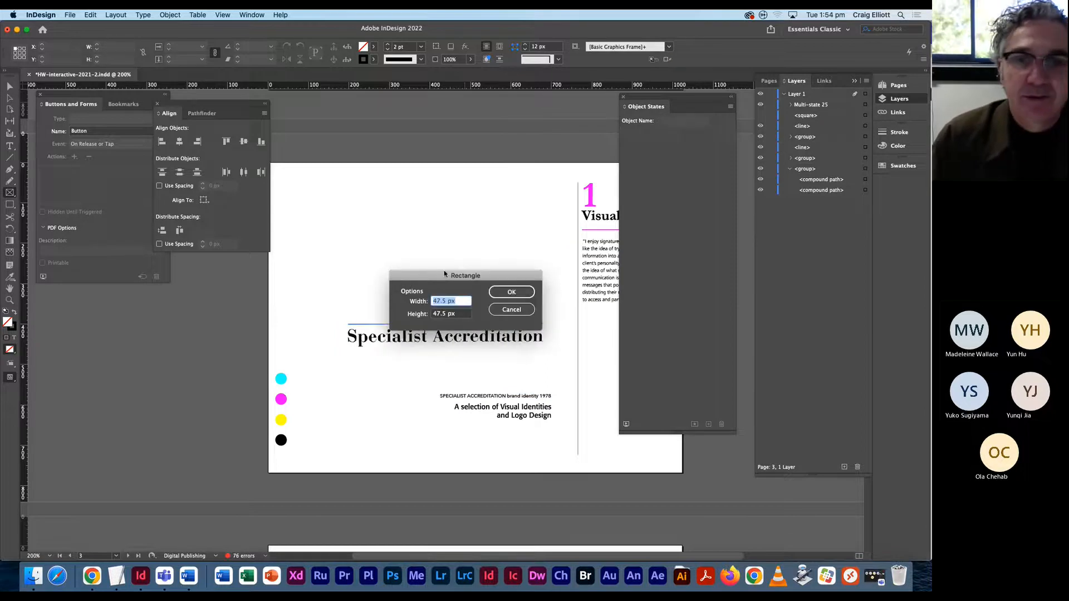
pyautogui.click(509, 311)
pyautogui.press('v')
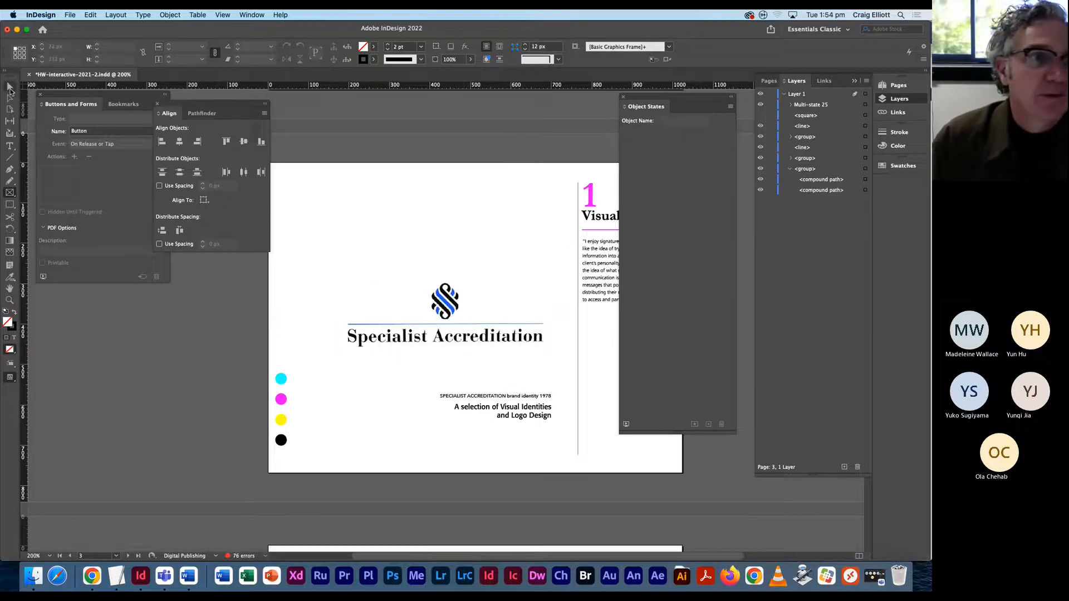
# Step: Name the multi-state object on the page Brand ID
pyautogui.click(434, 311)
pyautogui.click(692, 121)
pyautogui.tripleClick(687, 121)
pyautogui.write('Brand ID')
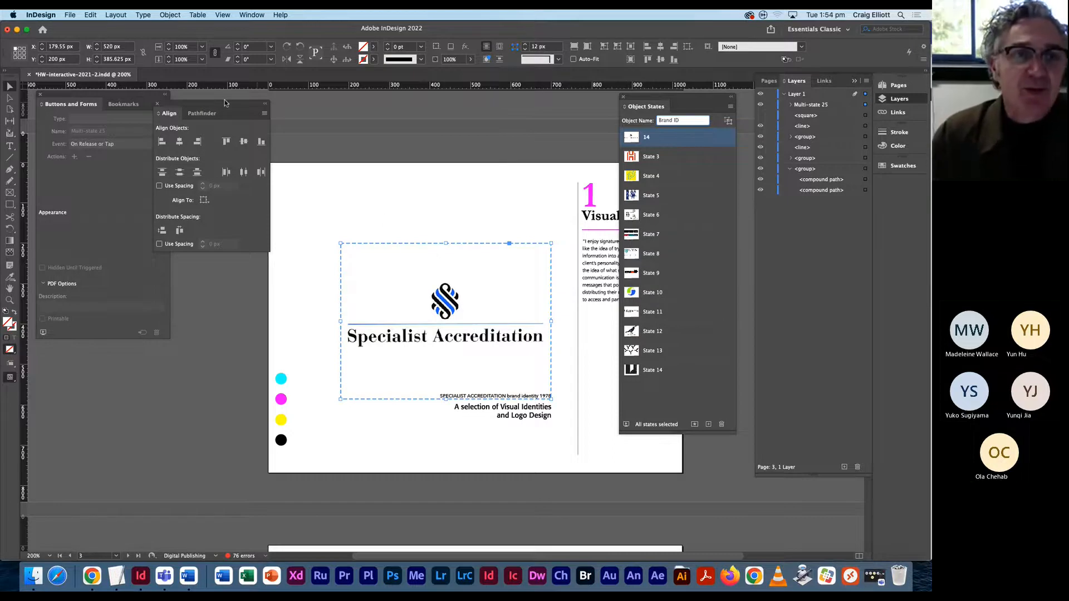
pyautogui.moveTo(215, 104); pyautogui.dragTo(196, 103)
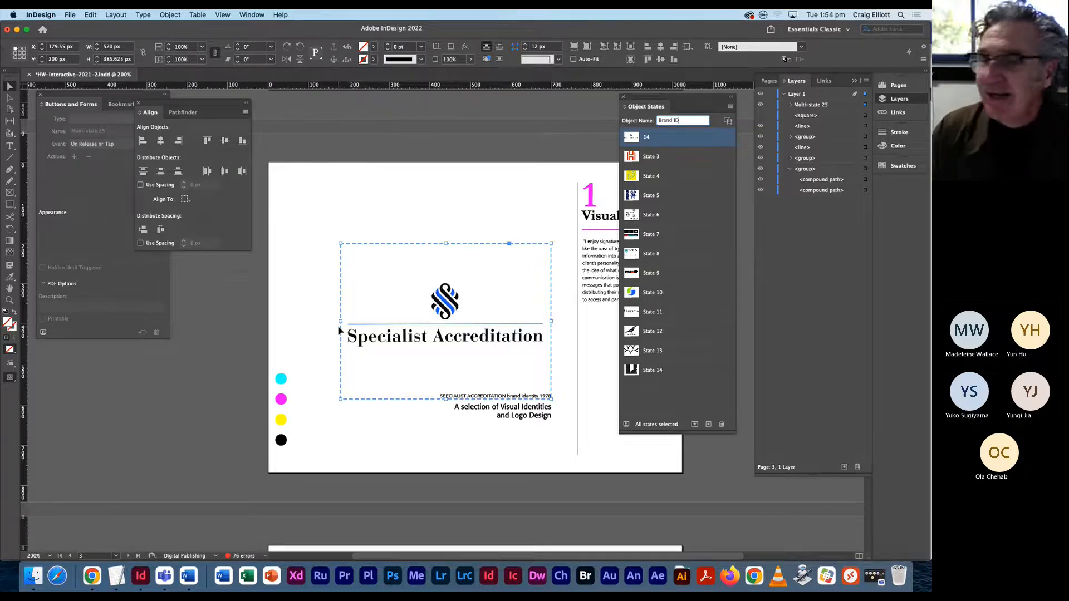
# Step: Draw a square frame of about 58 px left of the logo and give it a black 1 pt stroke with no fill
pyautogui.click(11, 193)
pyautogui.moveTo(291, 308); pyautogui.dragTo(318, 333)
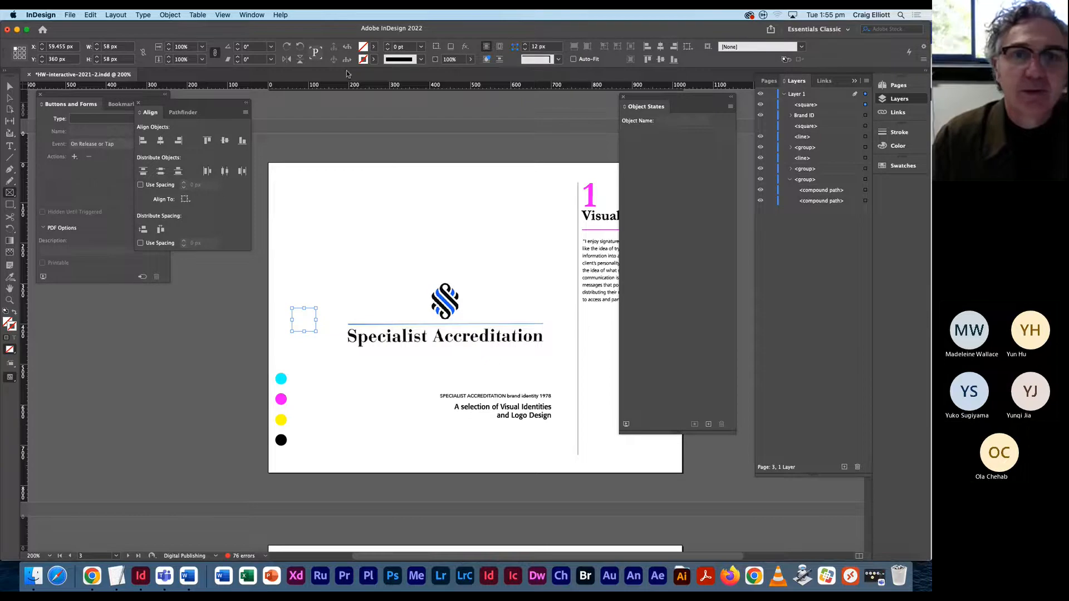
pyautogui.click(375, 48)
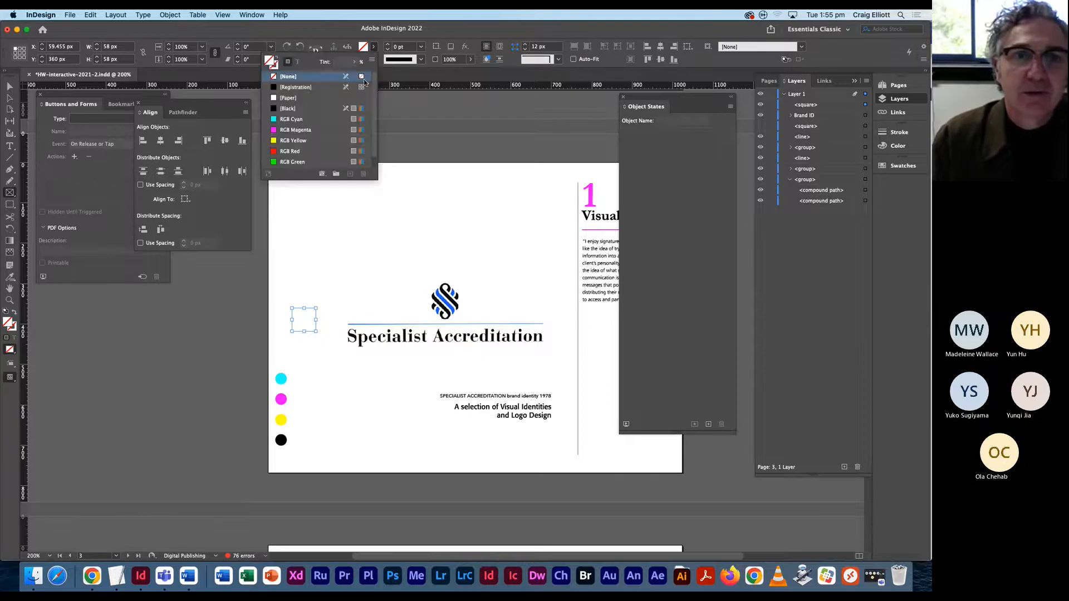
pyautogui.click(281, 108)
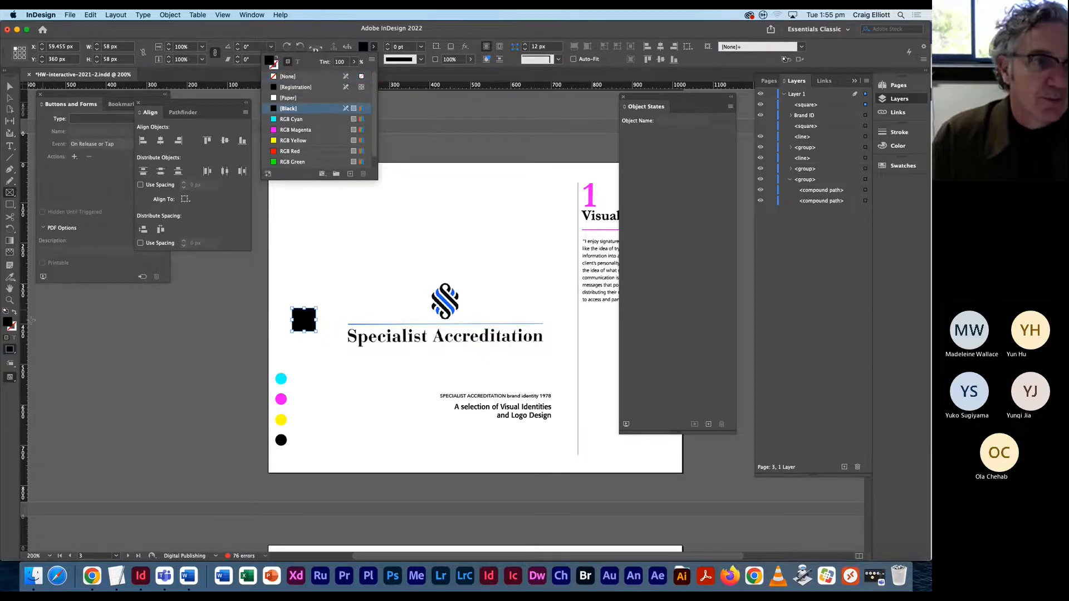
pyautogui.click(14, 314)
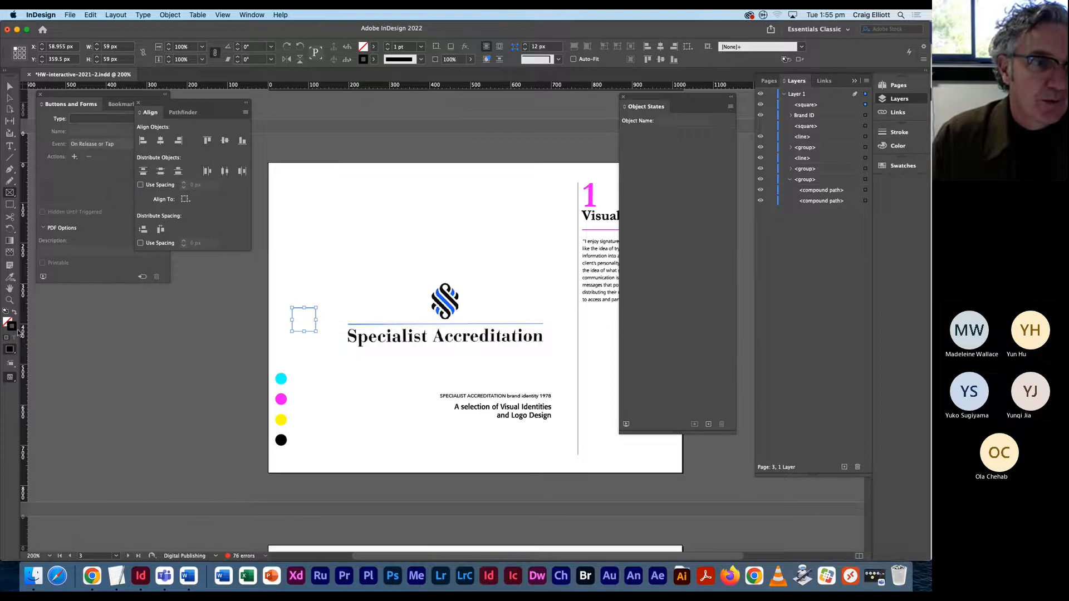
# Step: Rotate the square to -45° so that it stands on a corner as a diamond
pyautogui.click(11, 87)
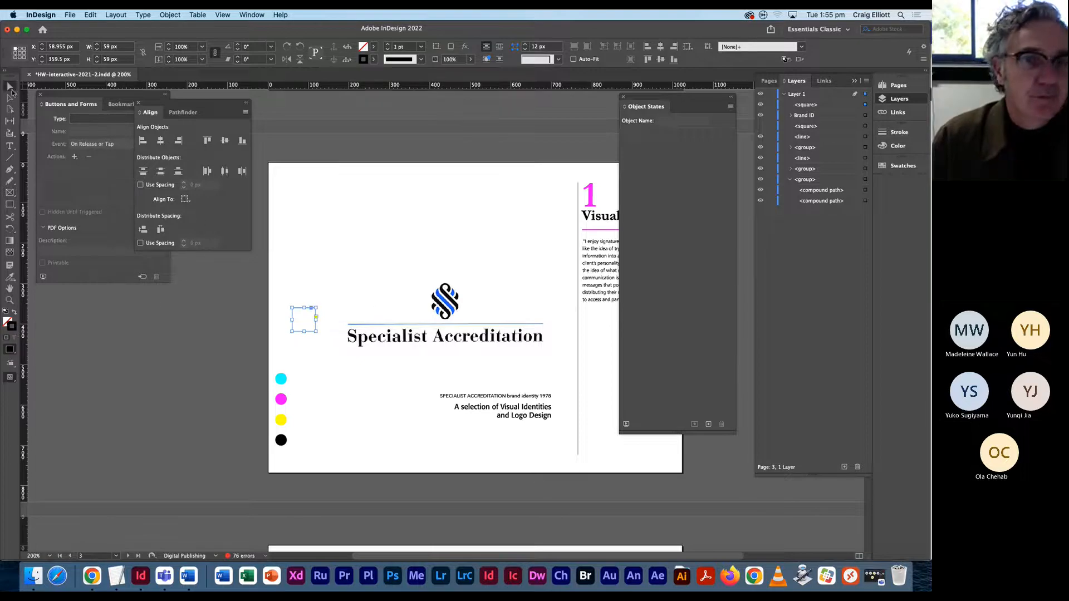
pyautogui.press('super+equal')
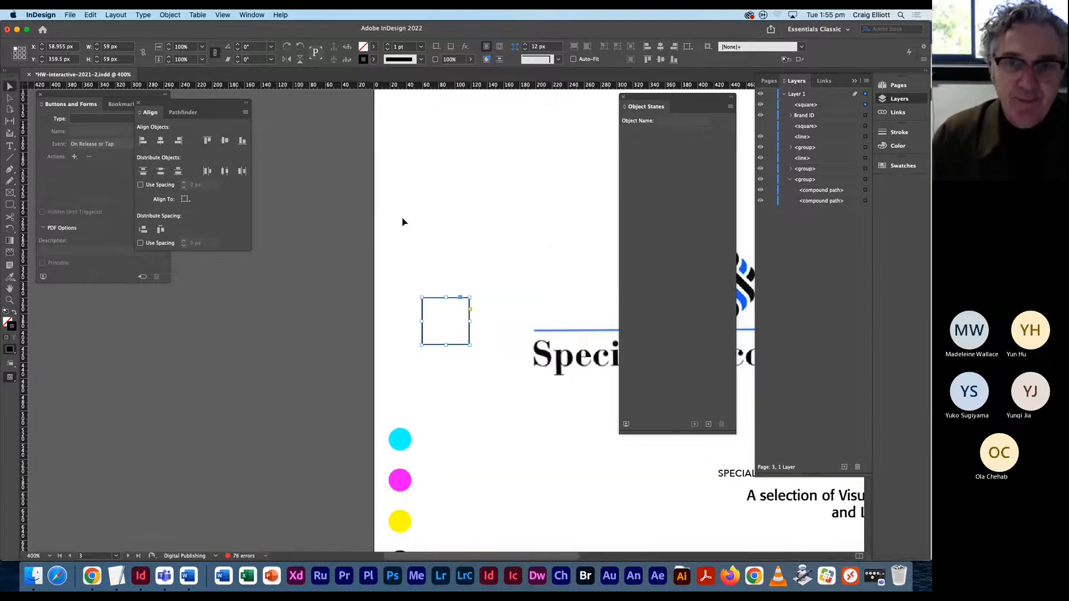
pyautogui.moveTo(471, 296); pyautogui.dragTo(490, 321)
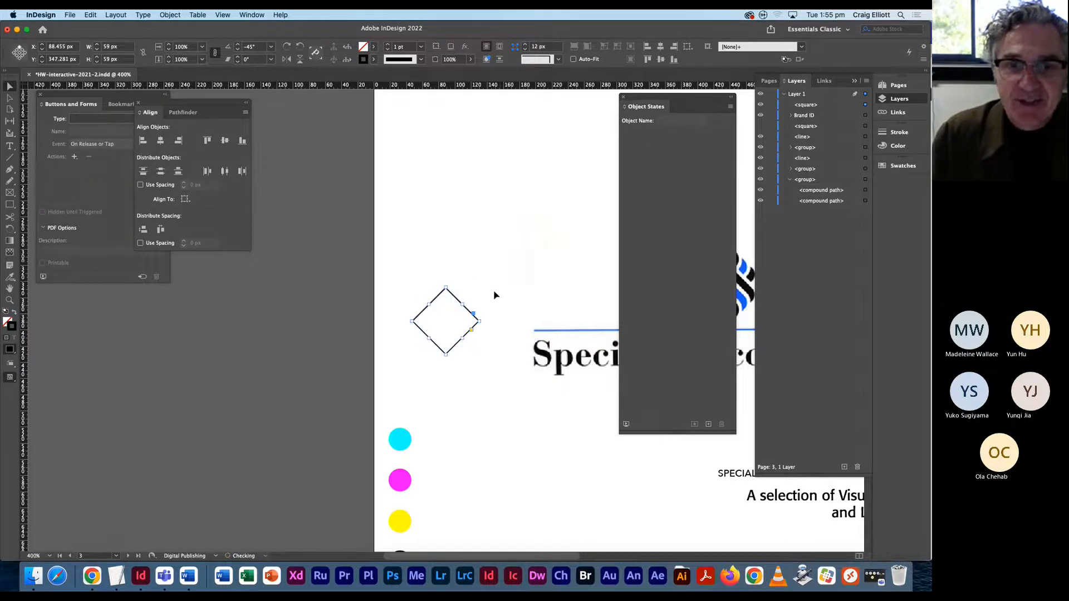
# Step: Cut the diamond's path at its upper and lower corners with the Scissors tool and pull the right half away from the left
pyautogui.scroll(-3, 492, 337)
pyautogui.hscroll(3, 492, 338)
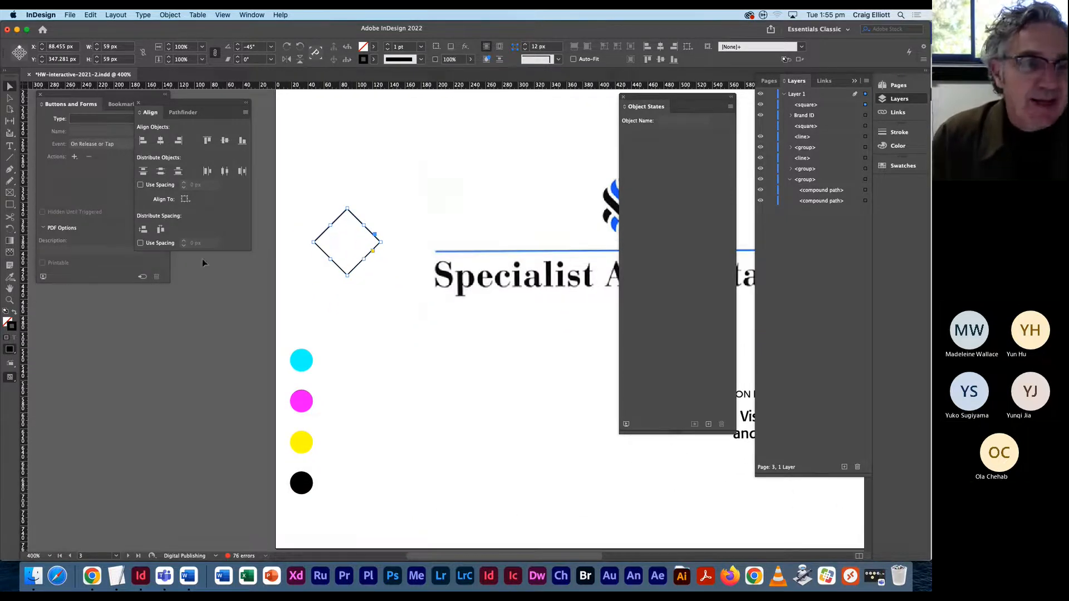
pyautogui.click(11, 219)
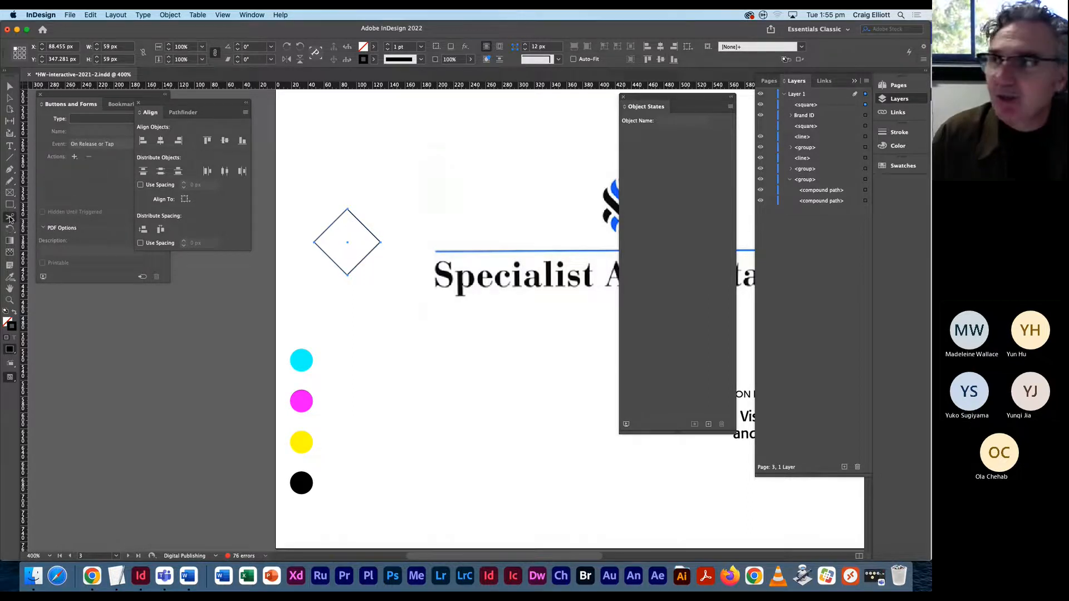
pyautogui.click(348, 212)
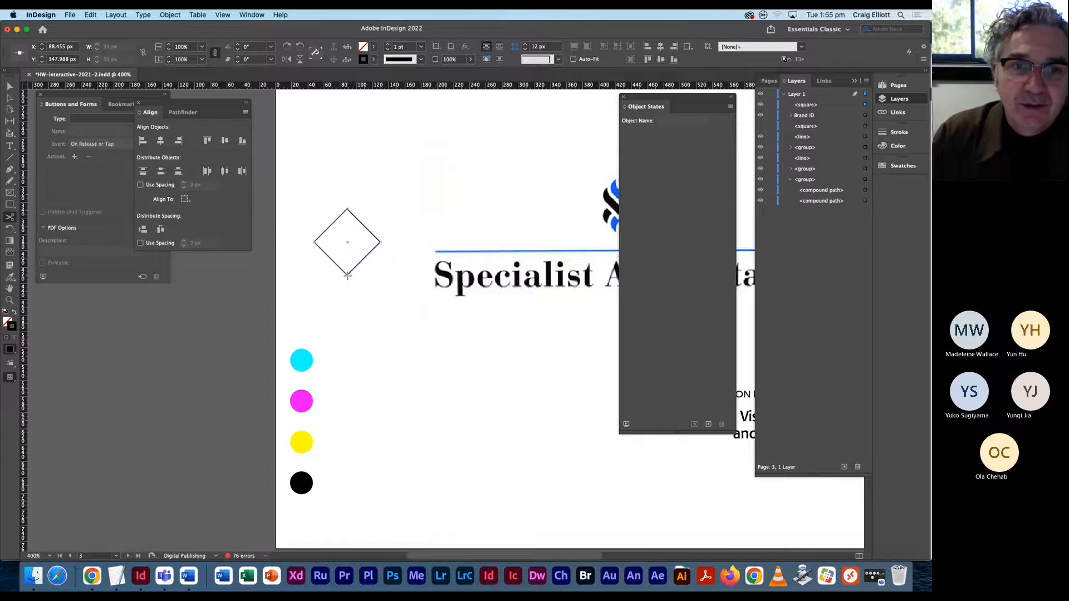
pyautogui.click(347, 275)
pyautogui.press('v')
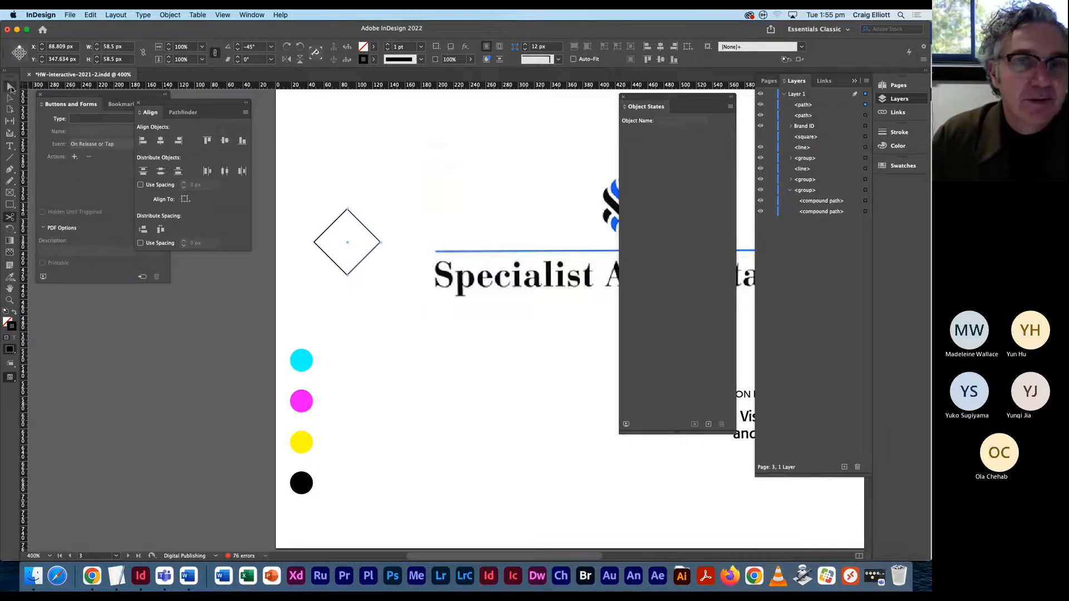
pyautogui.click(374, 261)
pyautogui.moveTo(372, 257); pyautogui.dragTo(393, 258)
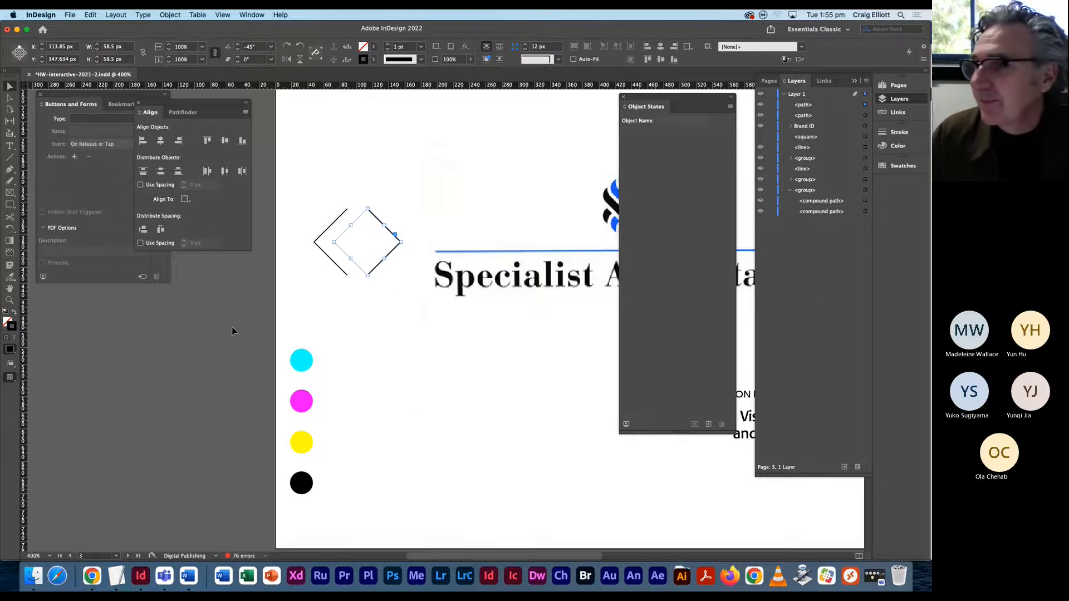
# Step: Move the right half of the cut diamond across to the right side of the Specialist Accreditation logo
pyautogui.press('super+minus')
pyautogui.press('super+minus')
pyautogui.press('super+minus')
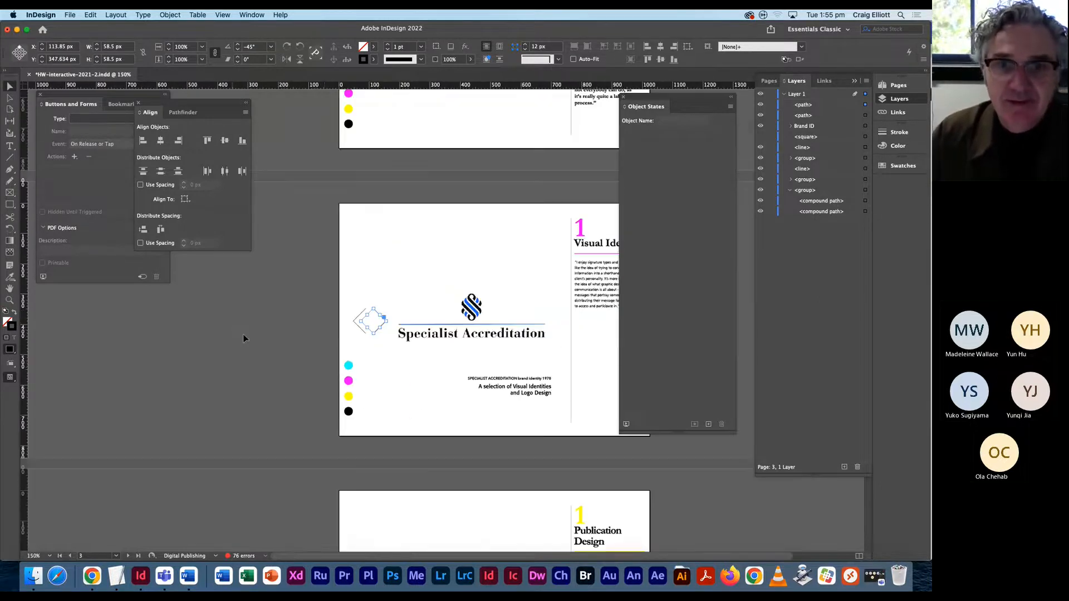
pyautogui.moveTo(343, 363); pyautogui.dragTo(467, 330)
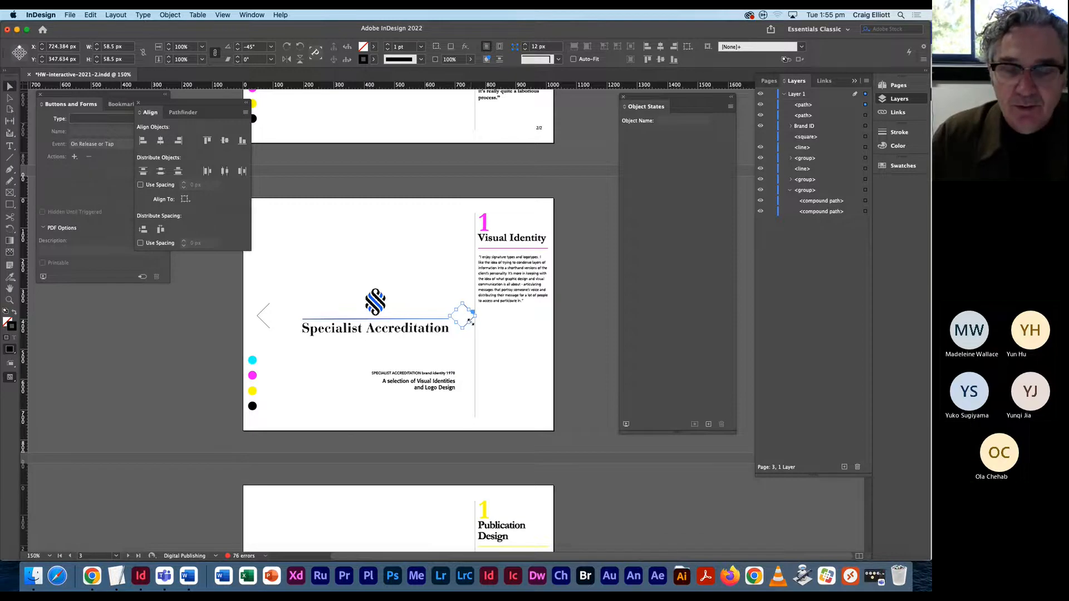
# Step: Undo the moves and both path cuts, and shrink the diamond to about 42 by 40 px
pyautogui.press('super+z')
pyautogui.press('super+z')
pyautogui.press('super+z')
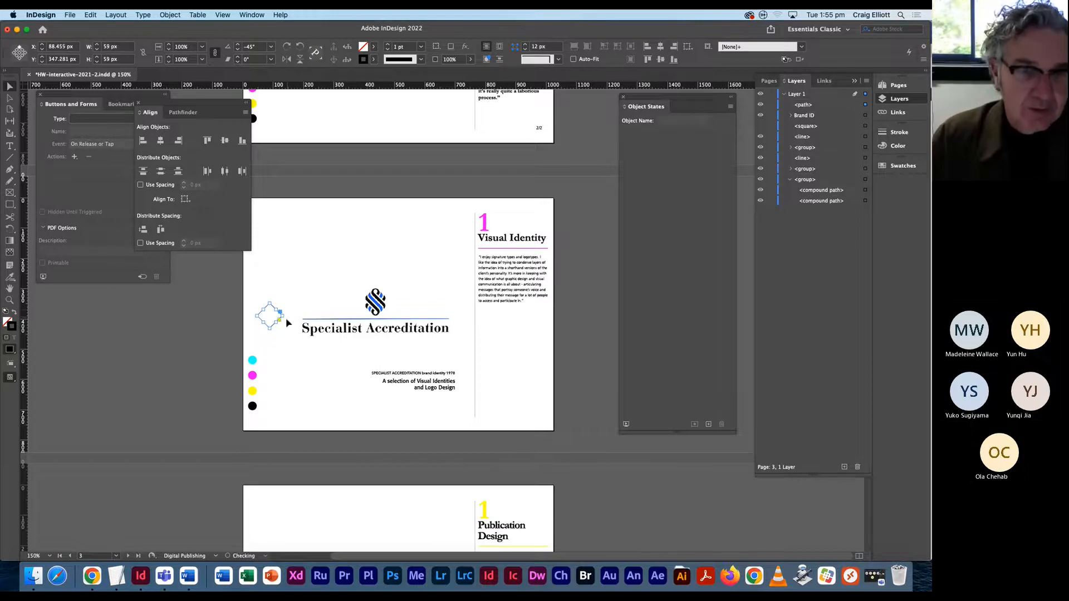
pyautogui.press('super+z')
pyautogui.press('super+z')
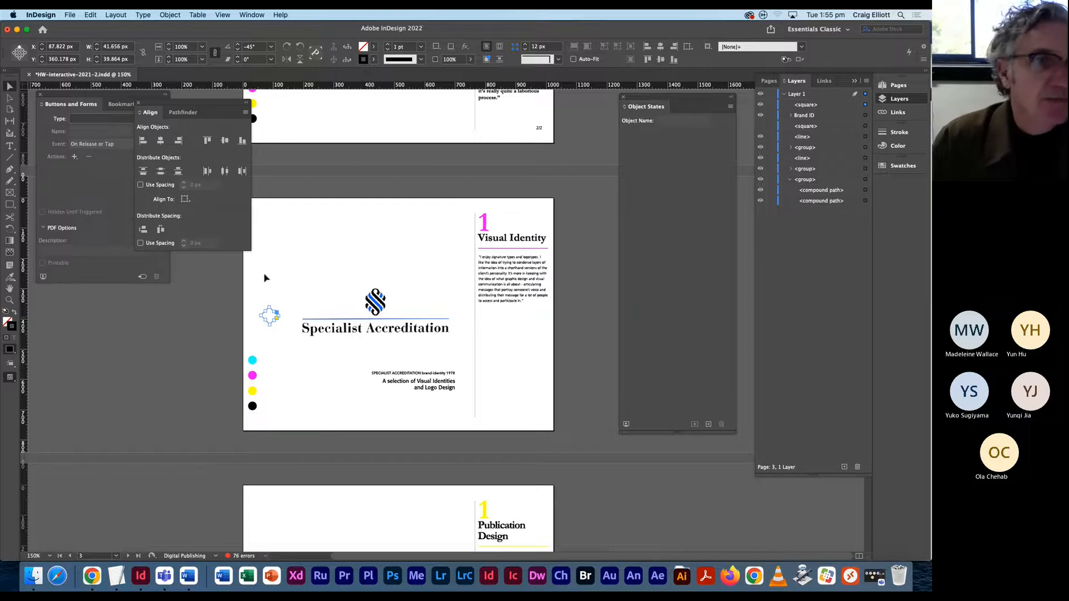
# Step: Split the smaller diamond into two chevrons by cutting its upper and lower corners with the Scissors tool, then select the right half
pyautogui.click(9, 217)
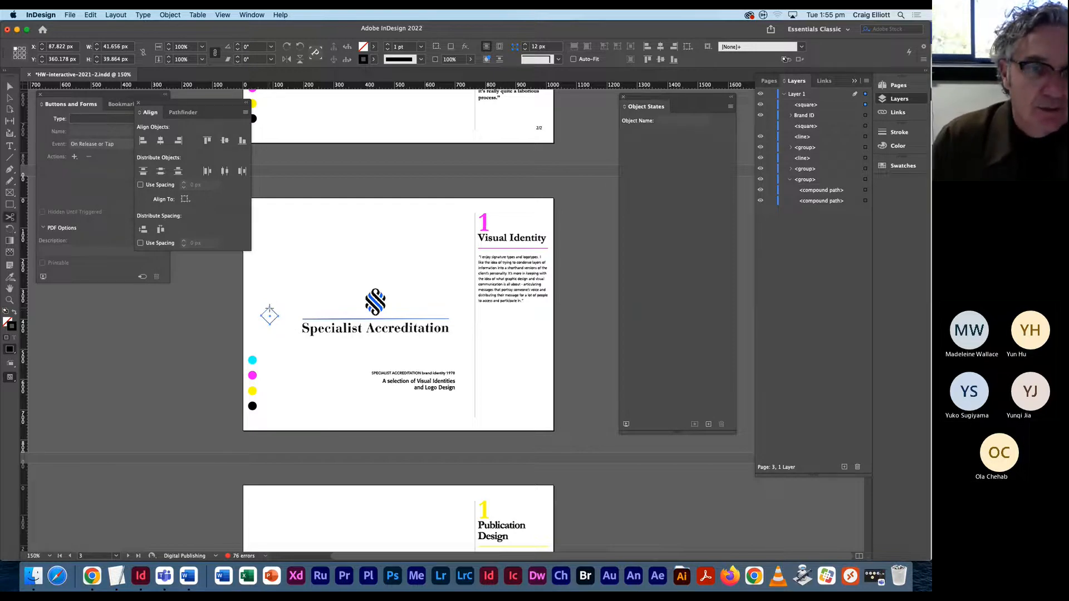
pyautogui.click(269, 307)
pyautogui.click(270, 325)
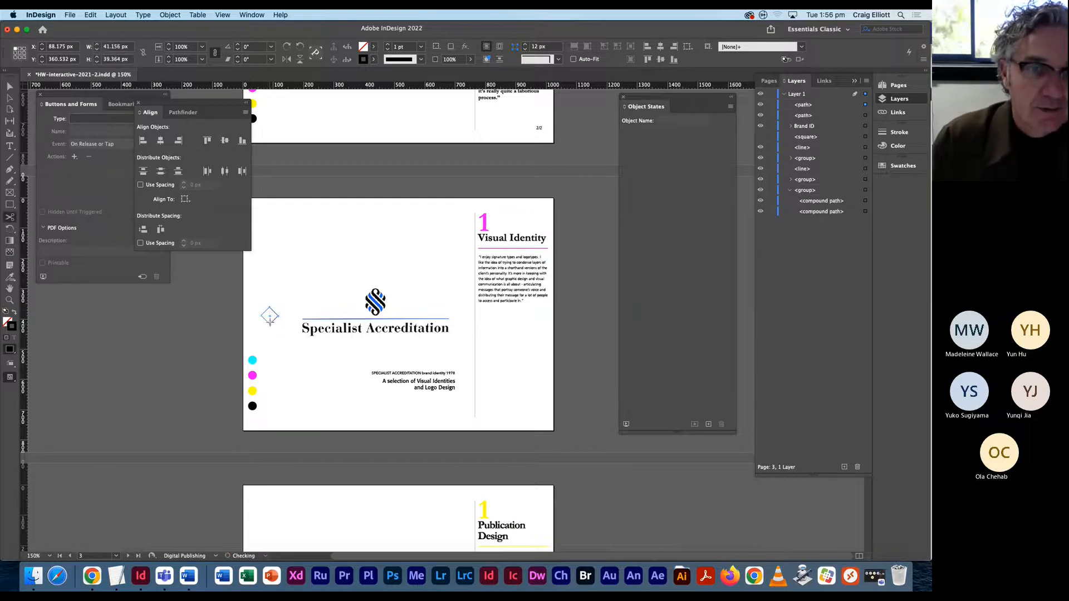
pyautogui.click(10, 86)
pyautogui.click(276, 322)
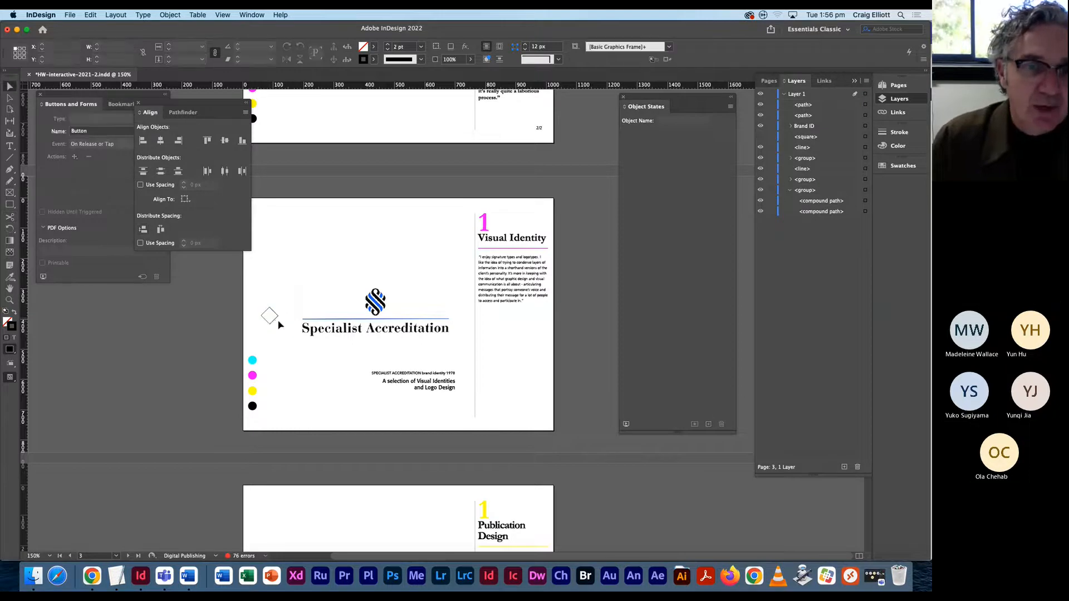
pyautogui.click(274, 321)
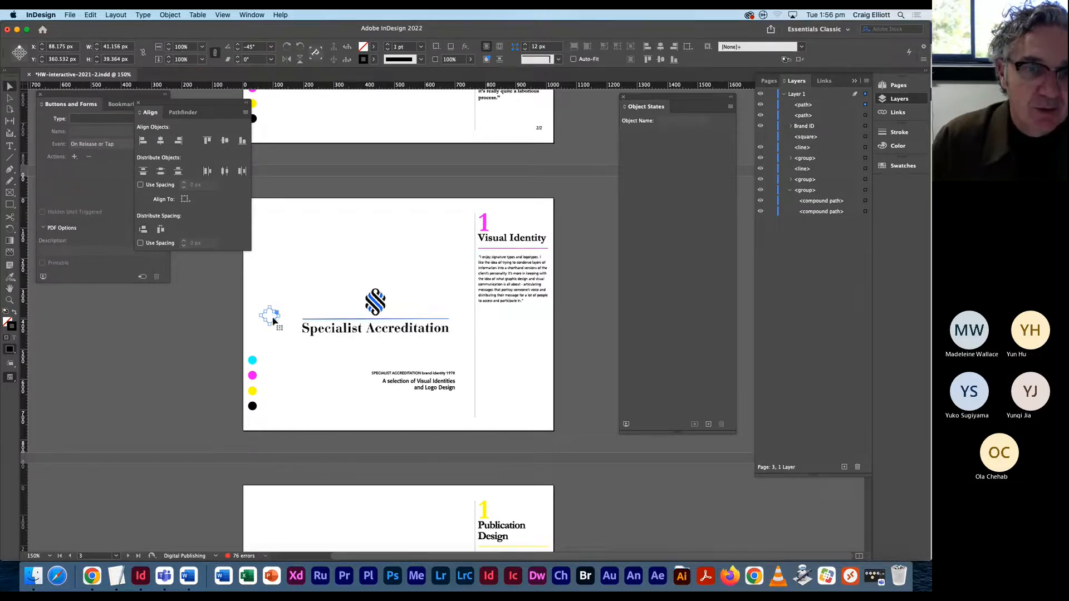
# Step: Move the right chevron horizontally to the right side of the logo, to about X 718 px
pyautogui.moveTo(273, 321); pyautogui.dragTo(365, 327)
pyautogui.press('super+z')
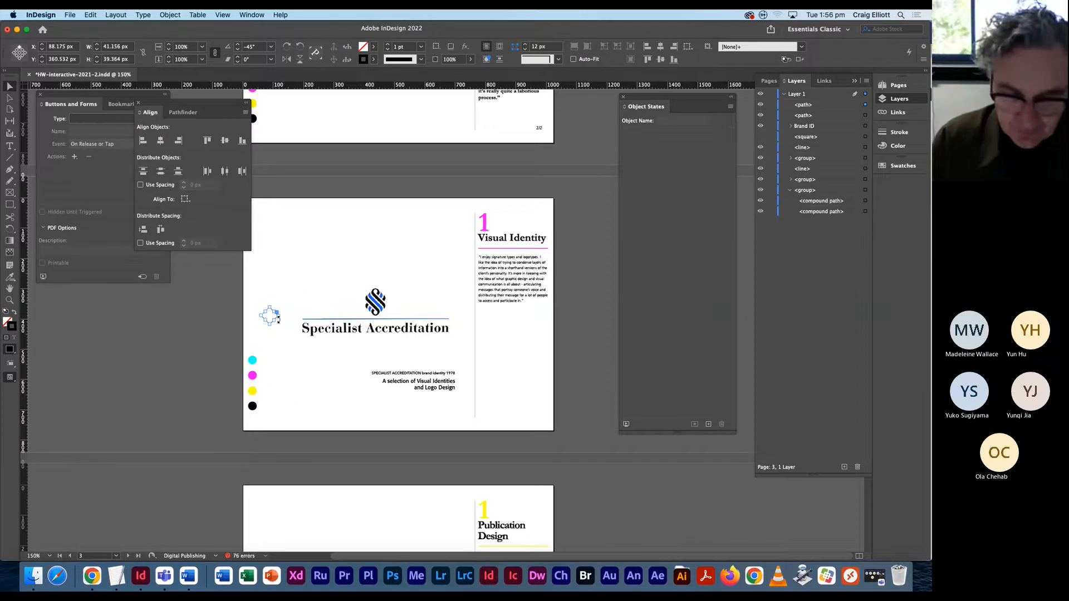
pyautogui.press('super+equal')
pyautogui.press('super+equal')
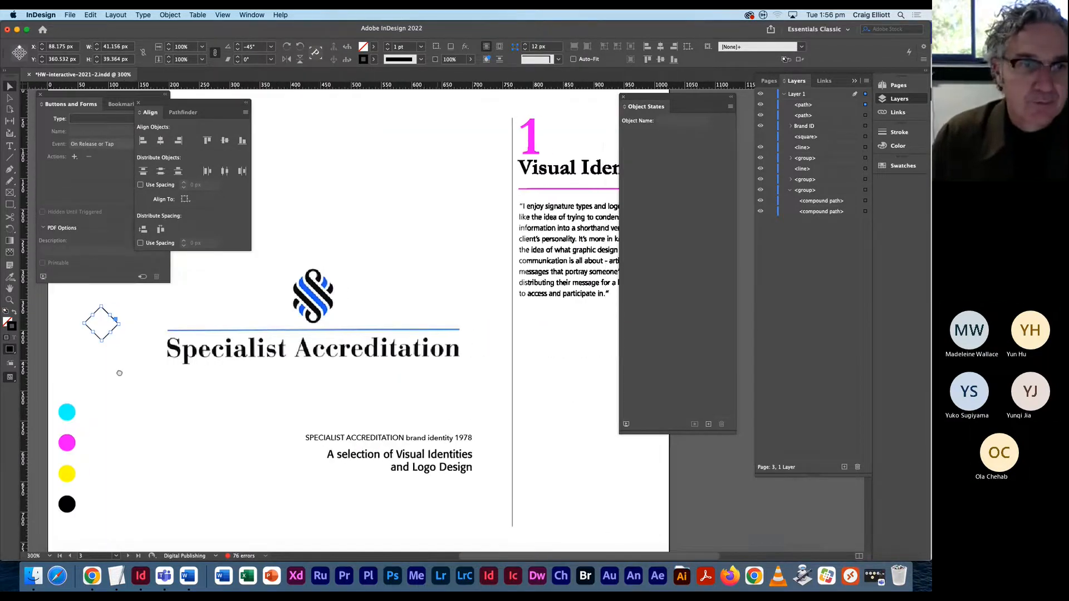
pyautogui.moveTo(144, 351); pyautogui.dragTo(527, 352)
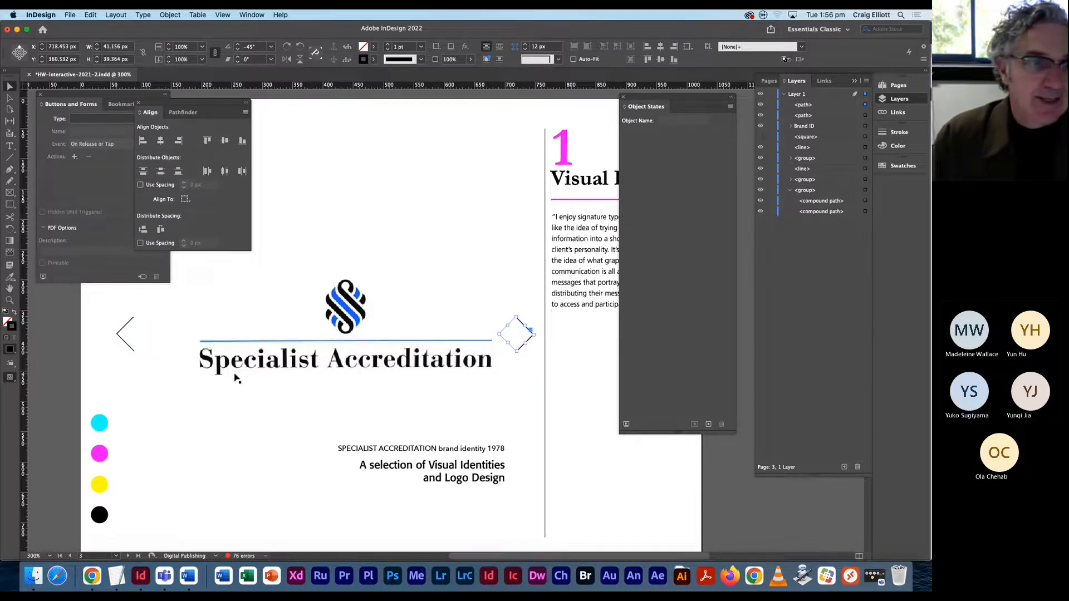
# Step: Select the Brand ID multi-state object together with both chevrons and align their vertical centers
pyautogui.click(254, 343)
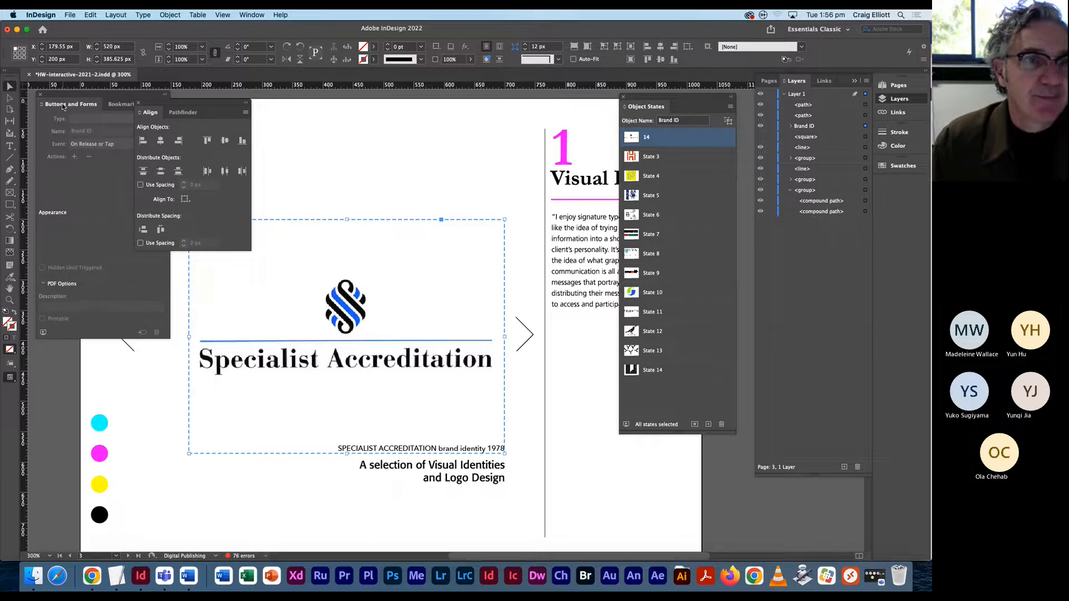
pyautogui.click(133, 349)
pyautogui.click(227, 352)
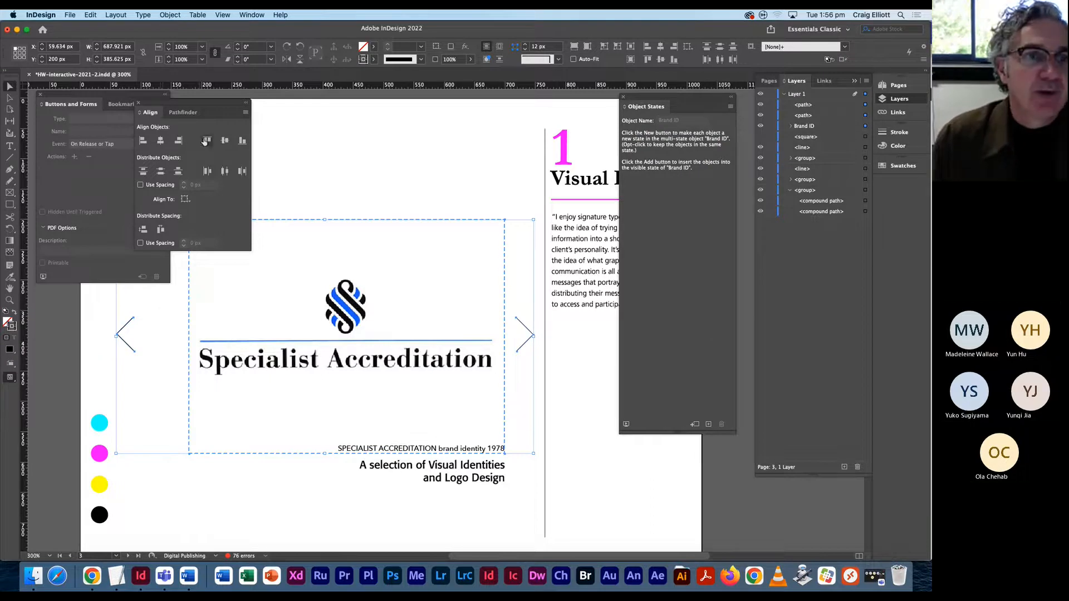
pyautogui.click(225, 142)
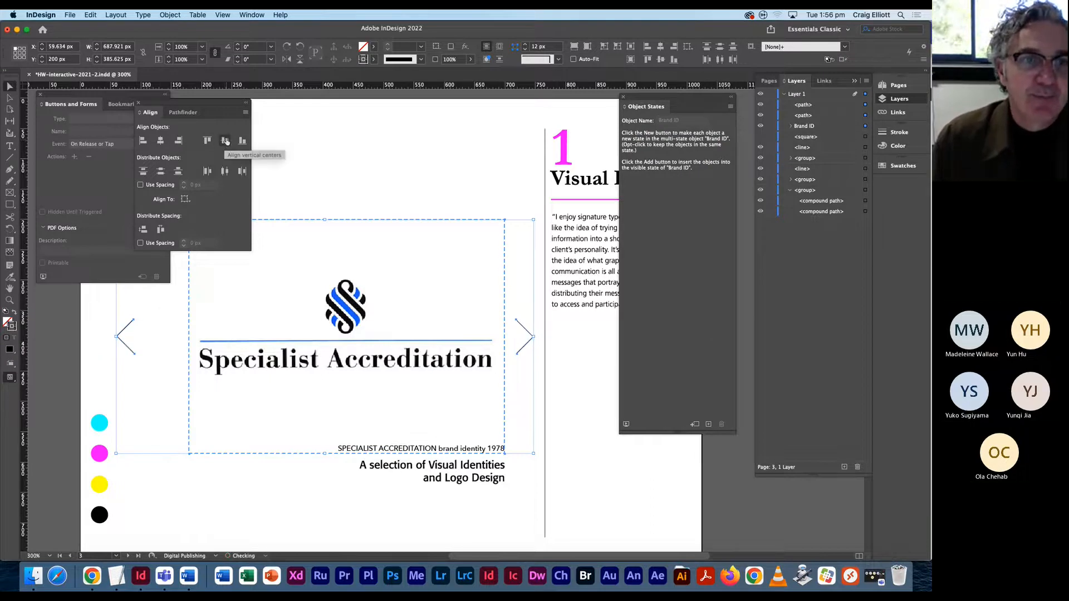
# Step: Move the left chevron horizontally closer to the logo, to about X 159 px, matching the right chevron's distance from the slideshow
pyautogui.click(119, 351)
pyautogui.moveTo(128, 350); pyautogui.dragTo(172, 350)
pyautogui.click(528, 366)
pyautogui.click(525, 348)
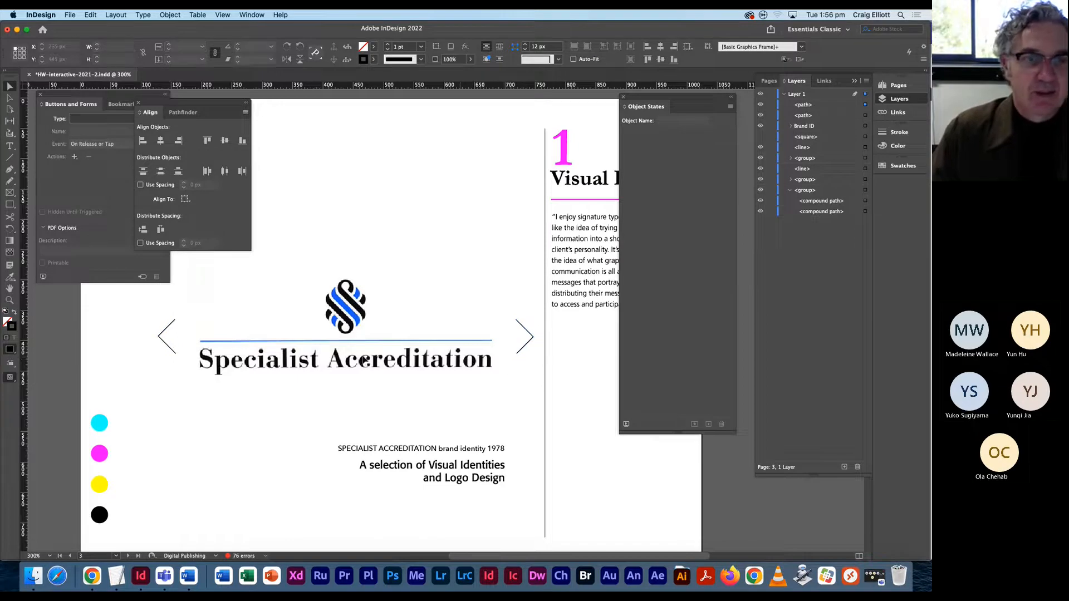
pyautogui.click(542, 359)
pyautogui.click(526, 347)
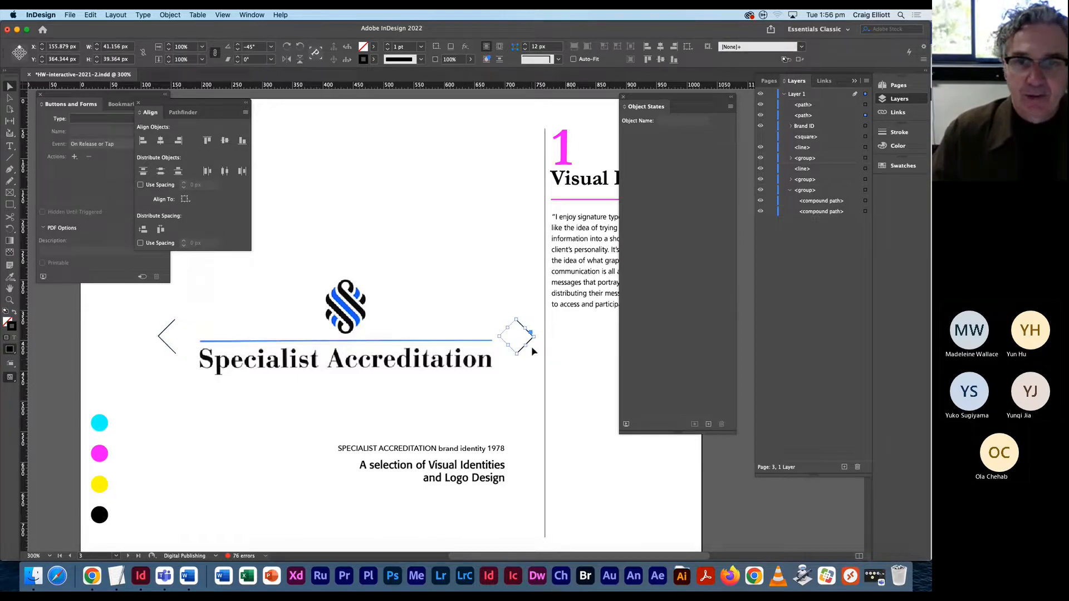
pyautogui.click(172, 349)
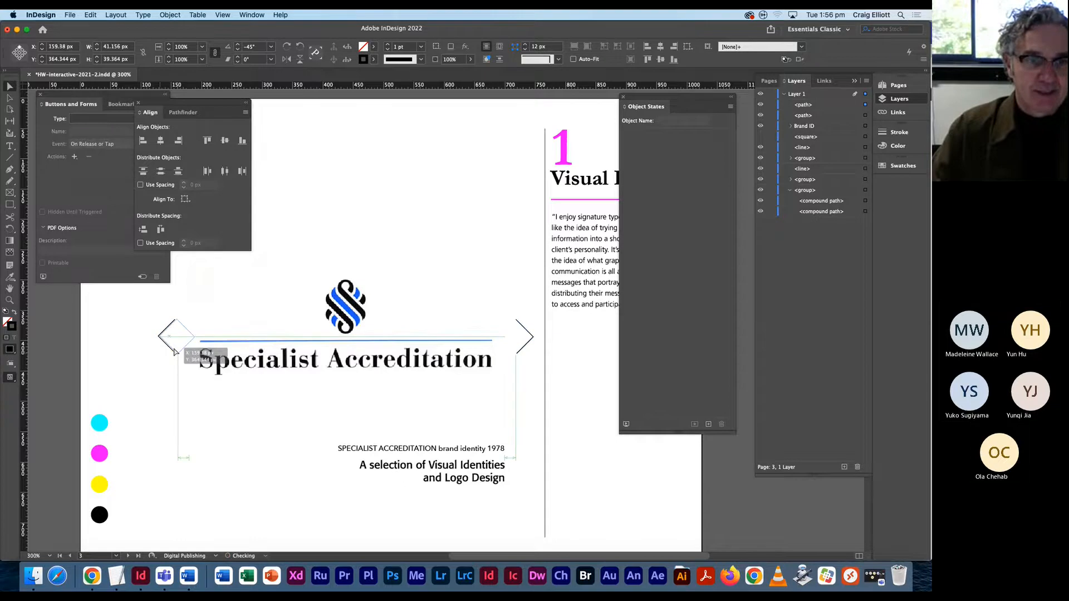
pyautogui.click(167, 376)
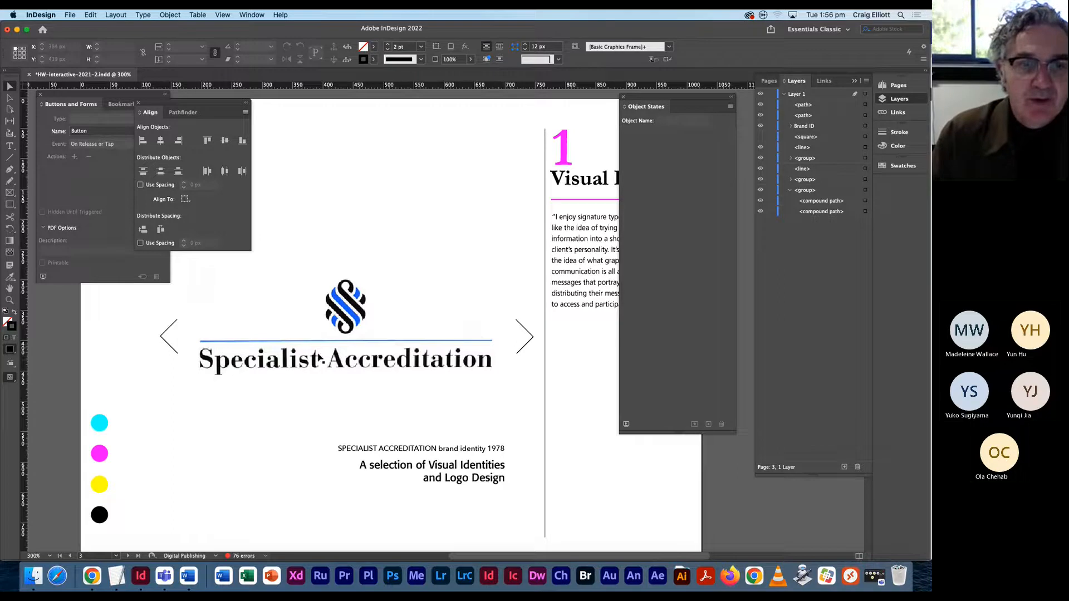
# Step: Move the Align panel clear of the button settings and convert the left chevron into a button
pyautogui.moveTo(196, 111); pyautogui.dragTo(294, 105)
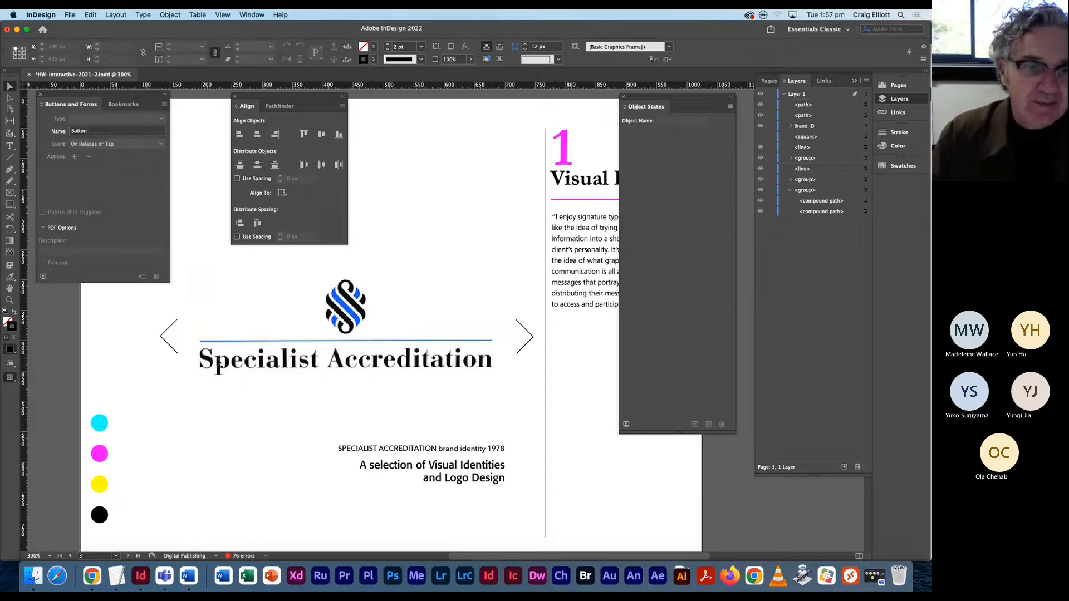
pyautogui.click(174, 354)
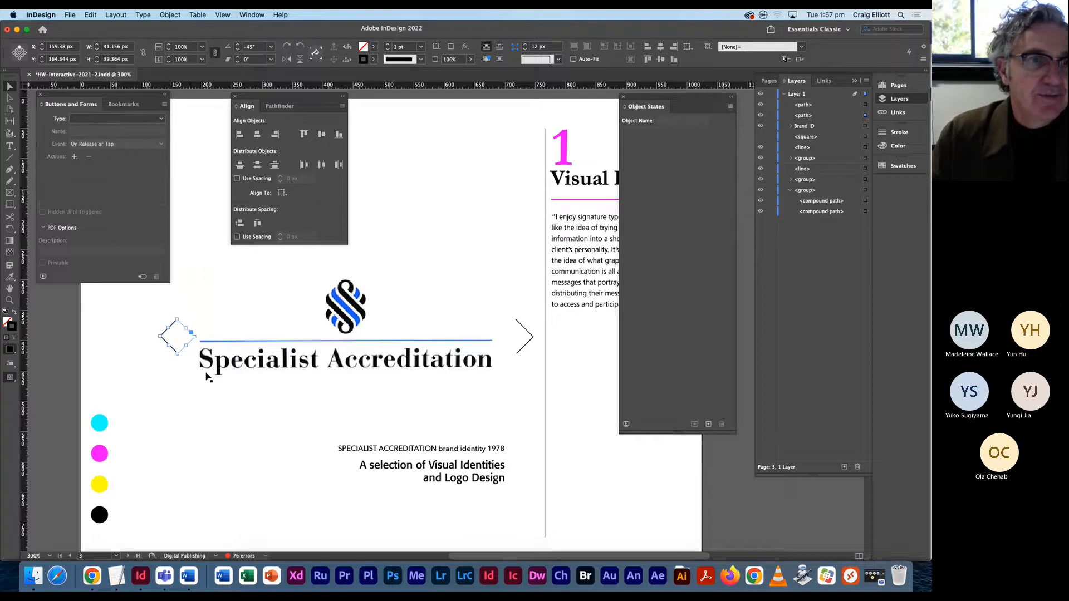
pyautogui.click(161, 119)
pyautogui.click(141, 129)
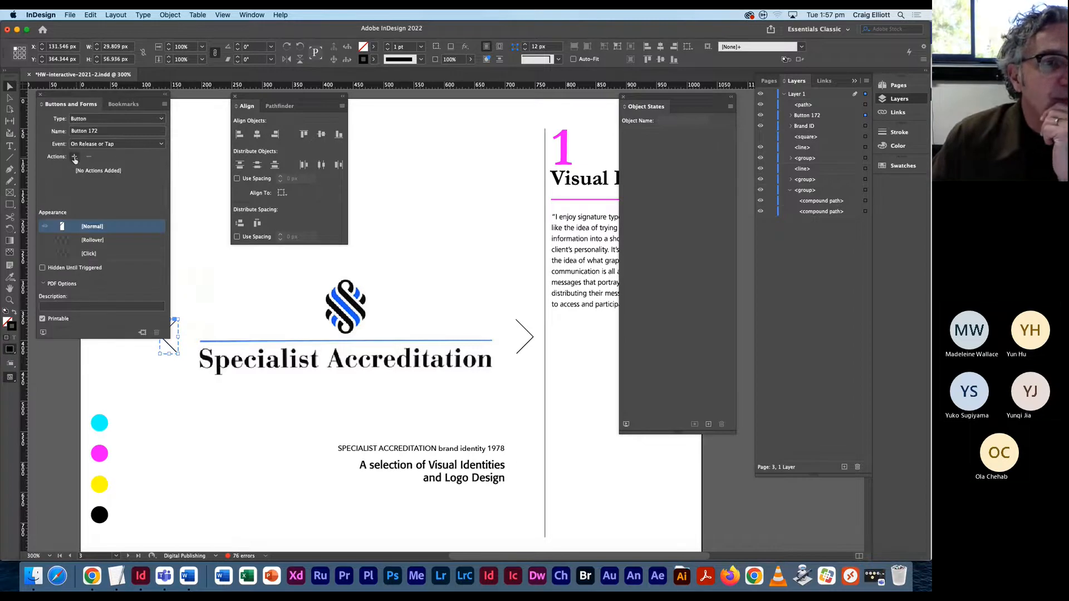
# Step: Give the left chevron button a Go To Previous State action targeting the Brand ID object
pyautogui.click(75, 158)
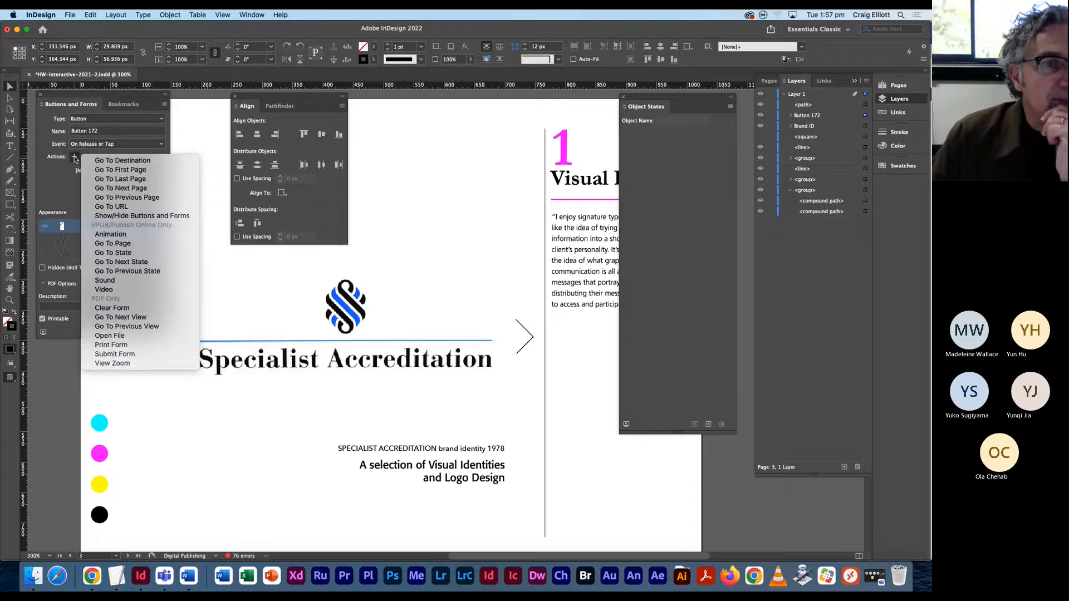
pyautogui.click(131, 272)
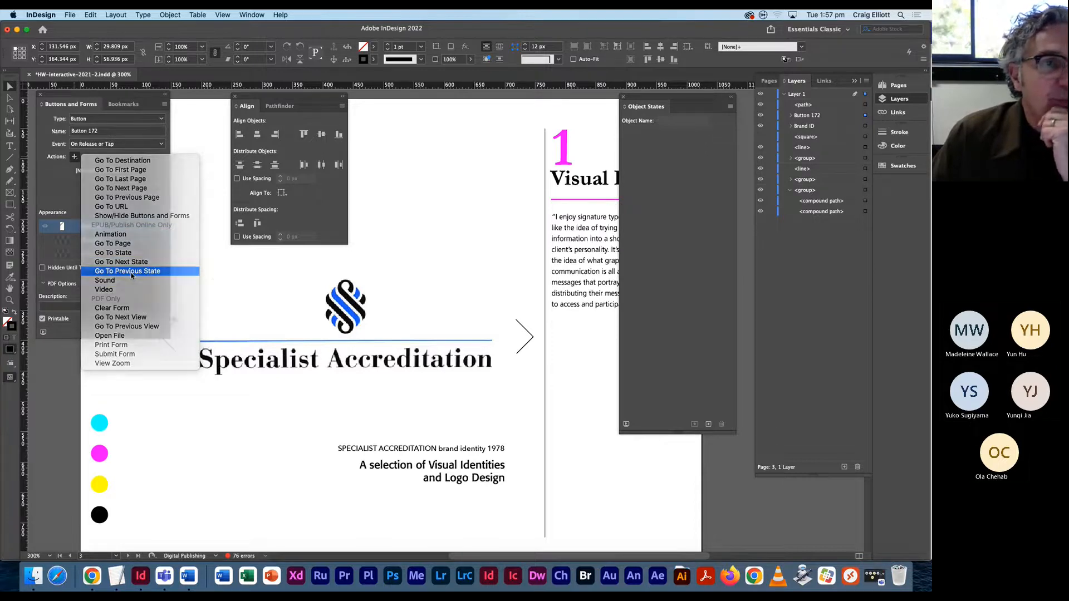
pyautogui.click(117, 212)
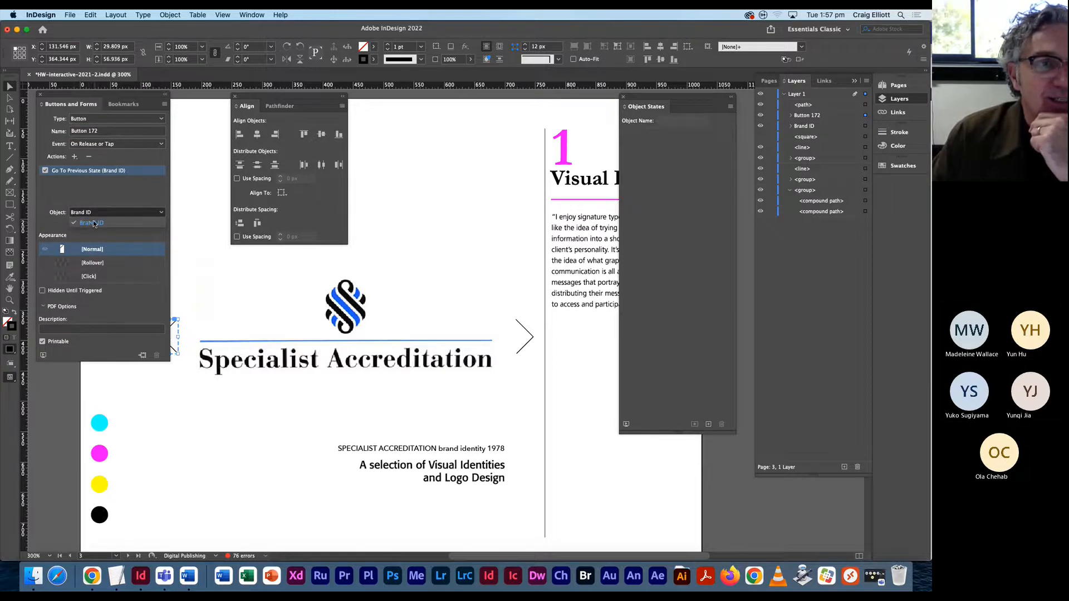
pyautogui.click(92, 221)
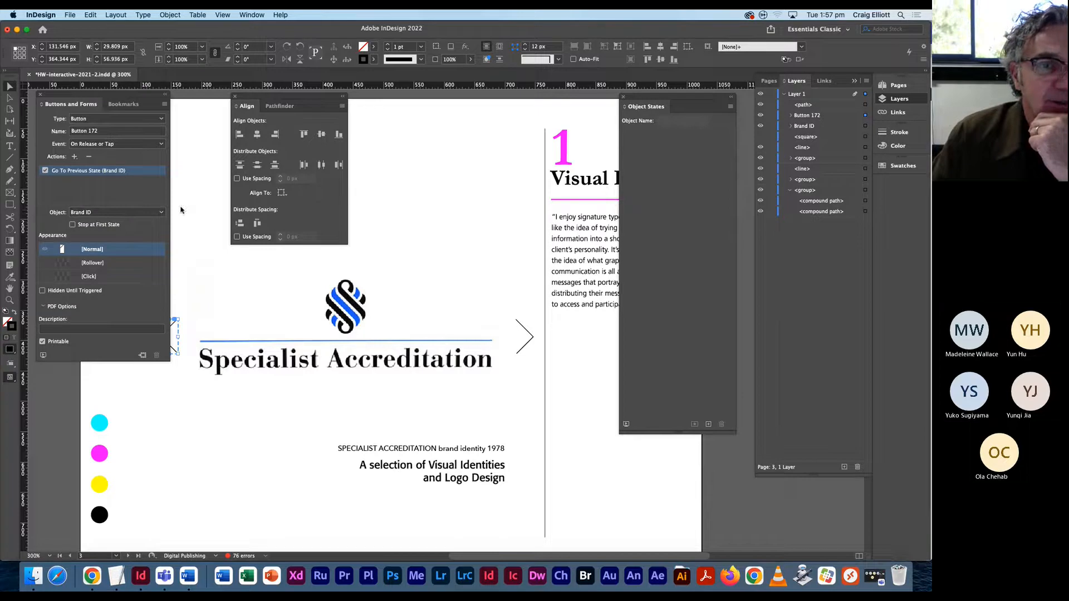
# Step: Convert the right chevron into a button with a Go To Next State action for Brand ID that stops at the last state
pyautogui.click(532, 343)
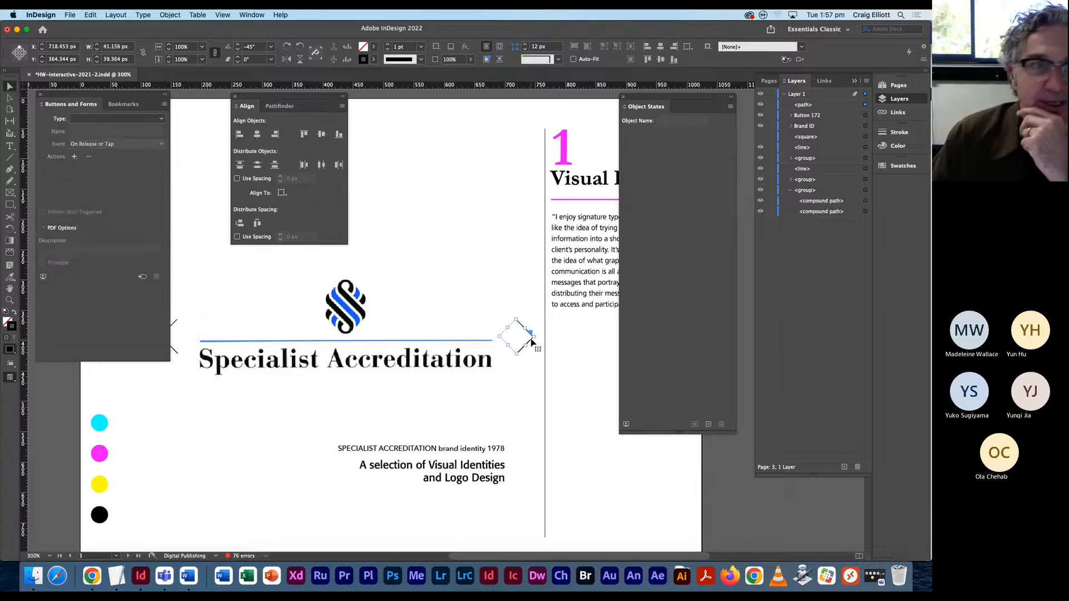
pyautogui.click(117, 128)
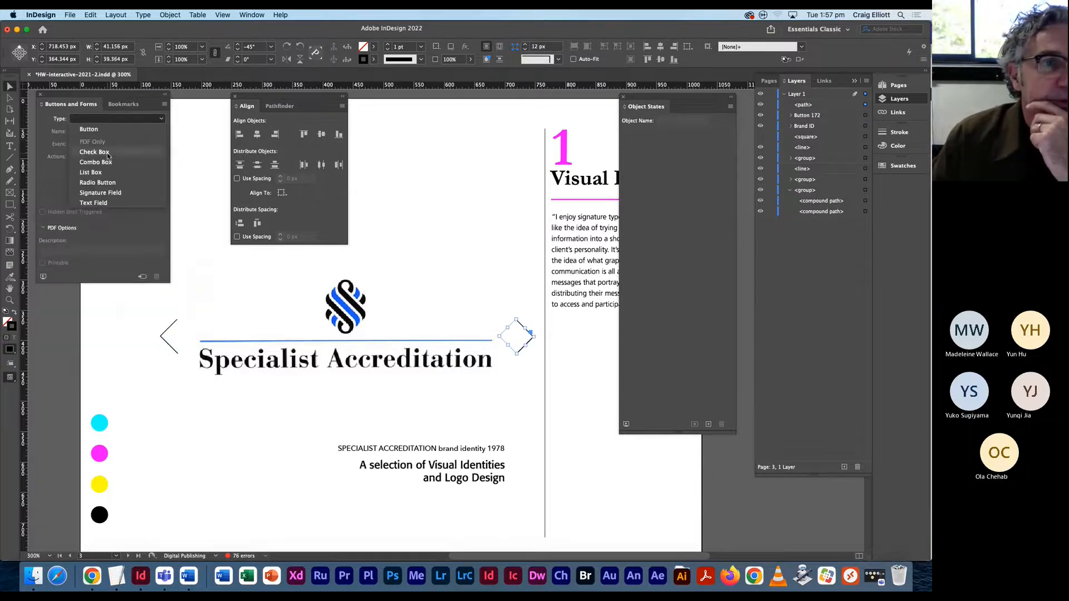
pyautogui.click(140, 173)
pyautogui.click(74, 156)
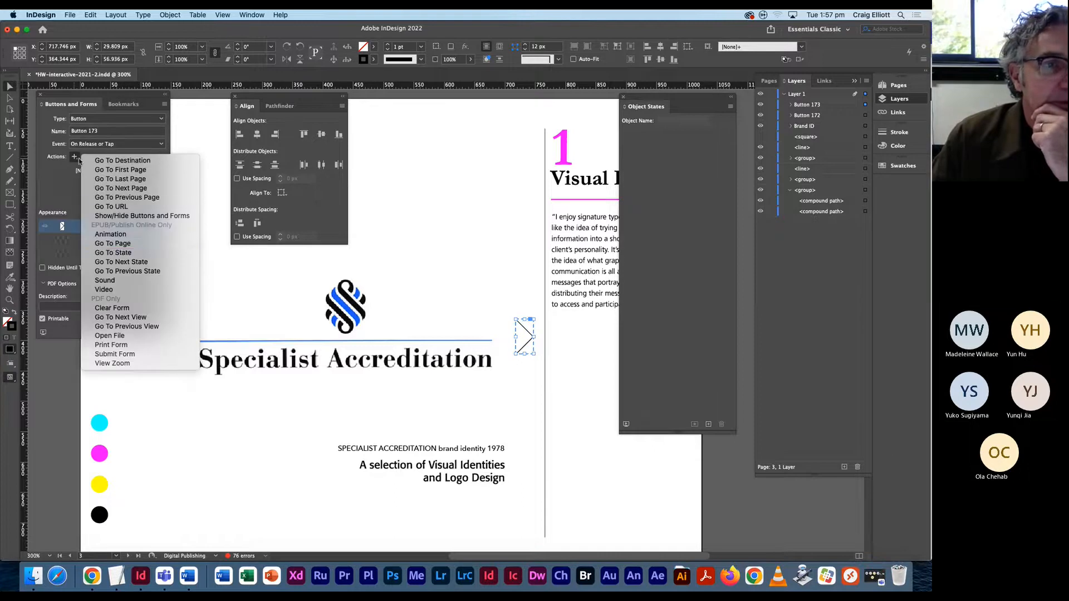
pyautogui.click(139, 265)
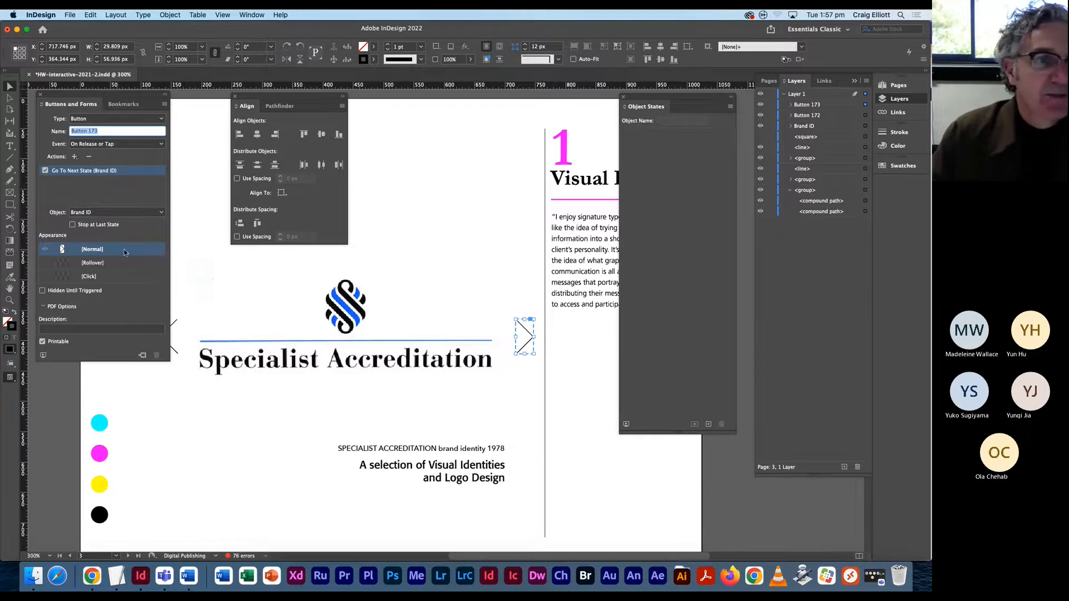
pyautogui.click(73, 225)
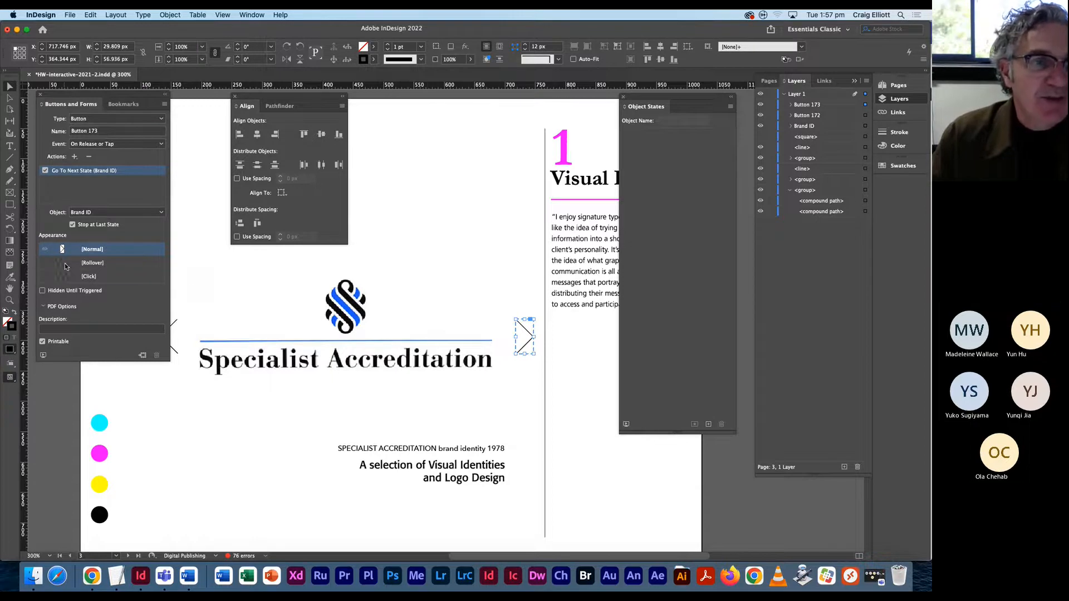
# Step: Add a rollover appearance to the right chevron button, recolor its Normal state's stroke RGB Cyan, and compare both states
pyautogui.click(93, 264)
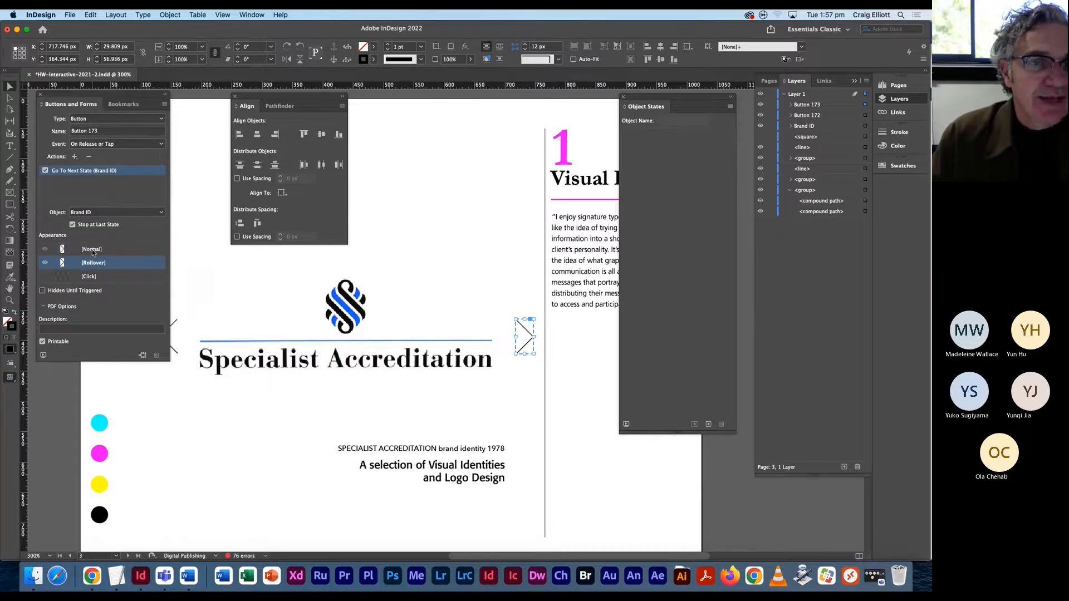
pyautogui.click(90, 252)
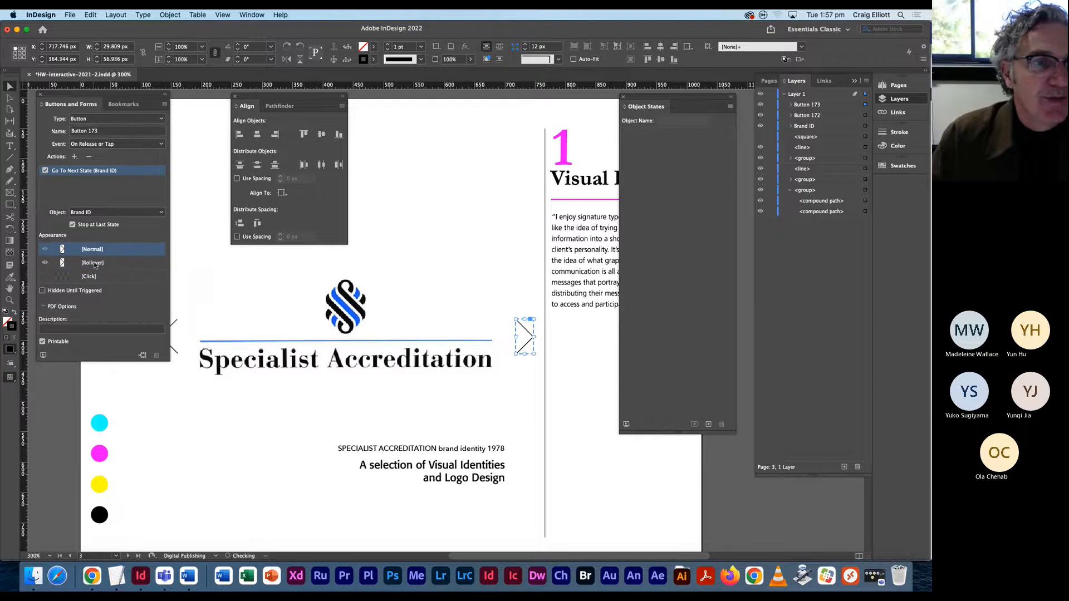
pyautogui.click(91, 263)
pyautogui.click(93, 251)
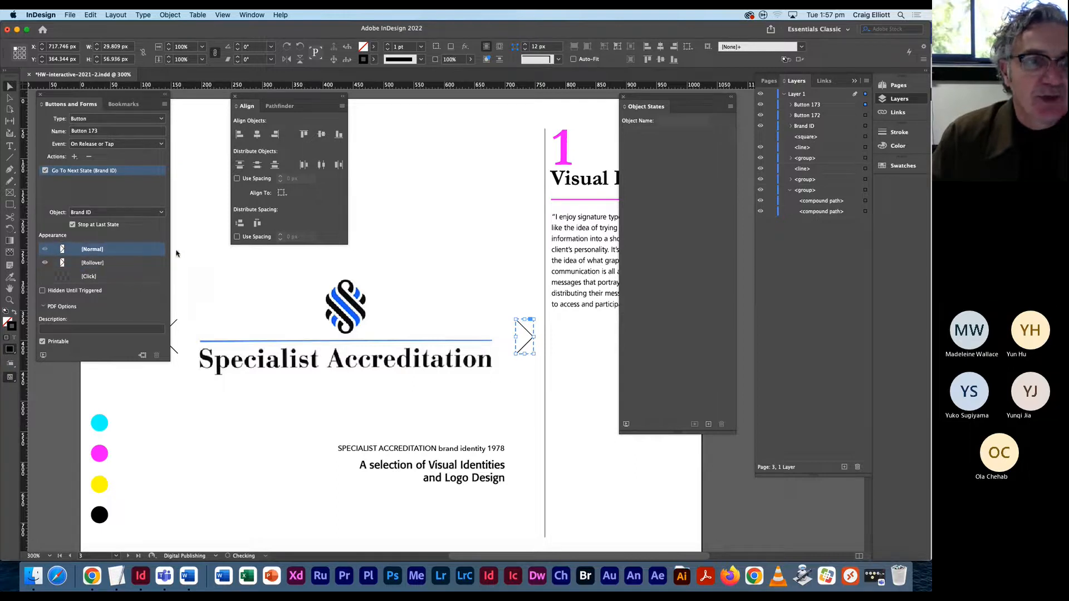
pyautogui.click(374, 60)
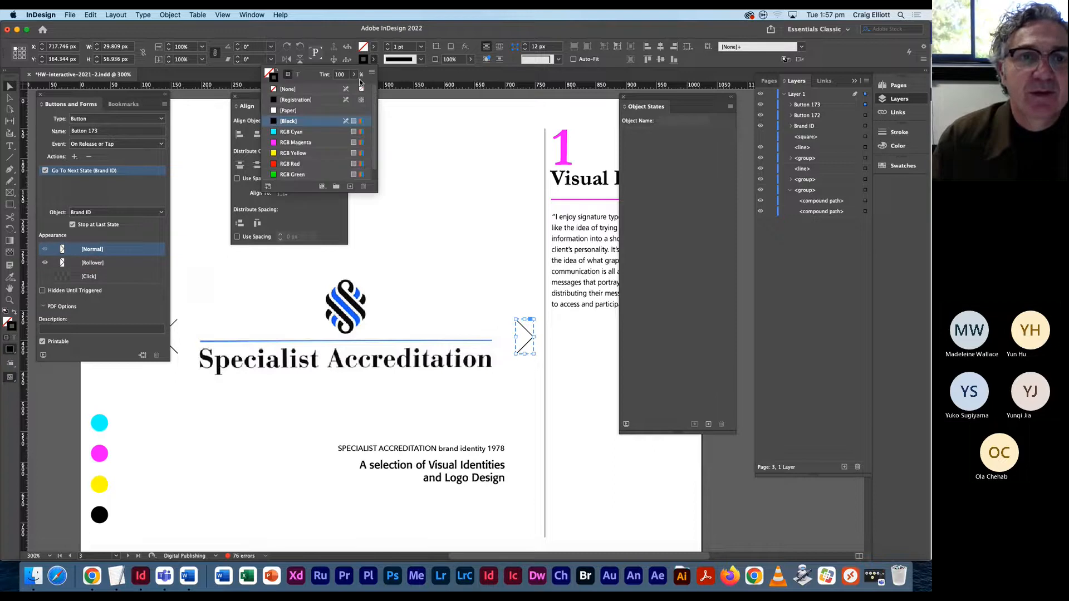
pyautogui.click(294, 134)
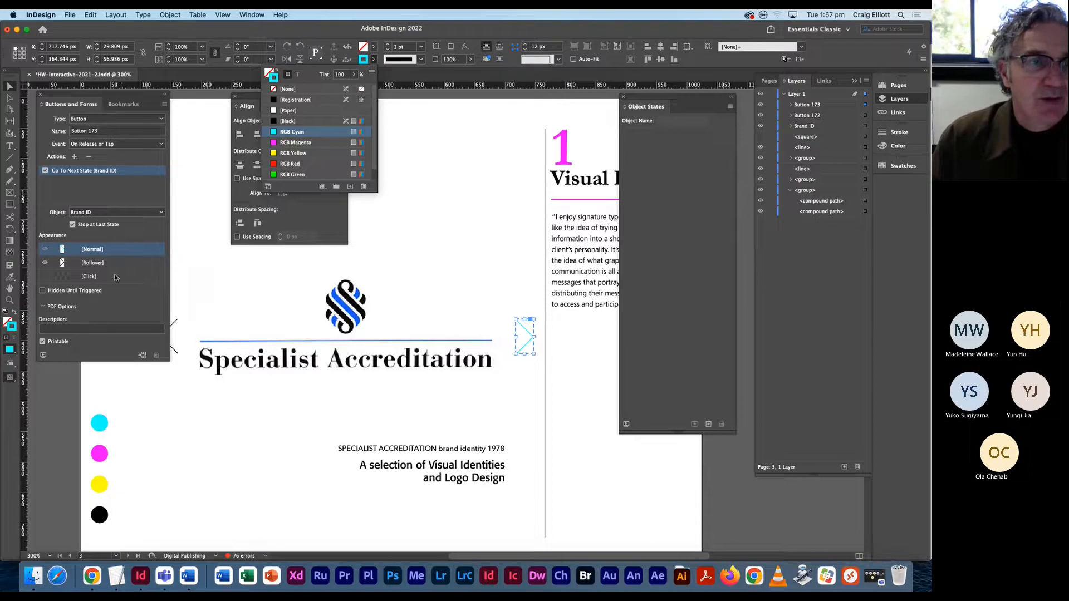
pyautogui.click(94, 264)
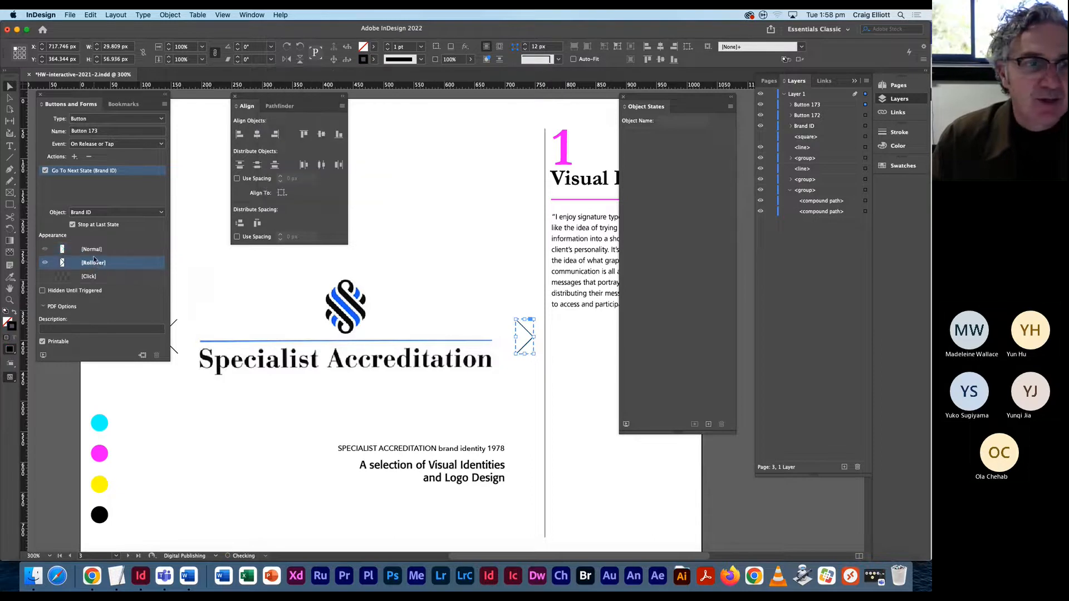
pyautogui.click(94, 252)
pyautogui.click(94, 263)
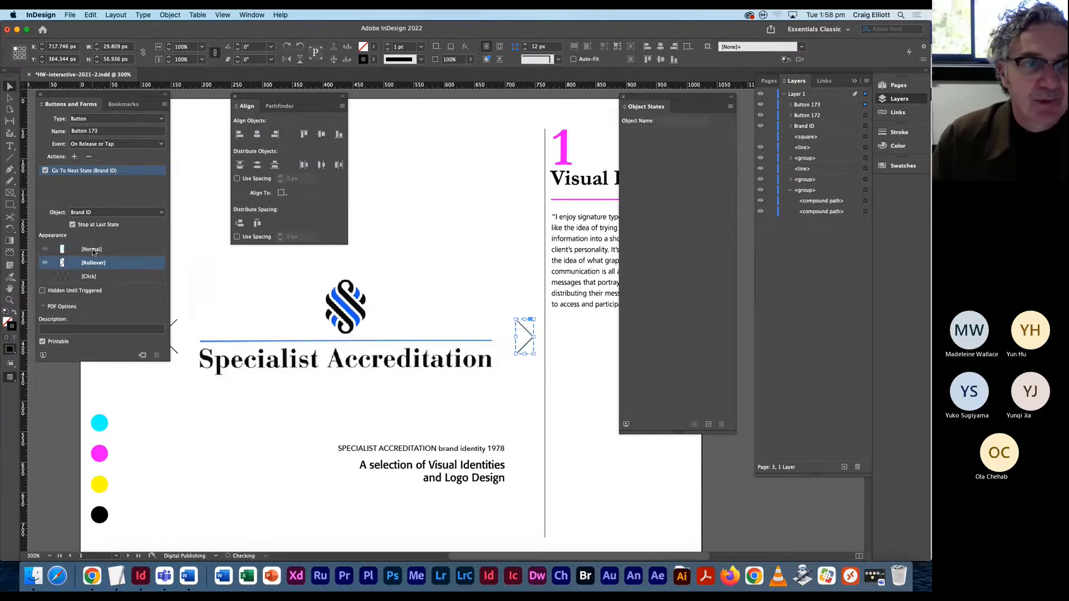
pyautogui.click(92, 250)
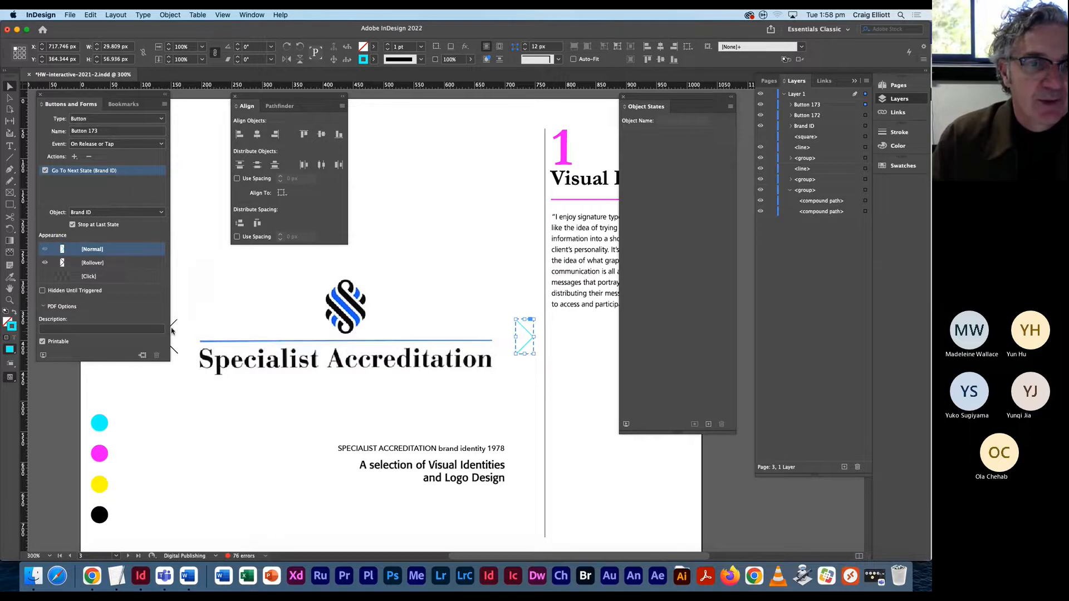
# Step: Add a rollover appearance to the left chevron button and set its Normal state's stroke to RGB Cyan, moving the Align panel clear of the swatches
pyautogui.hscroll(-2, 215, 321)
pyautogui.hscroll(-1, 223, 322)
pyautogui.click(198, 334)
pyautogui.click(90, 264)
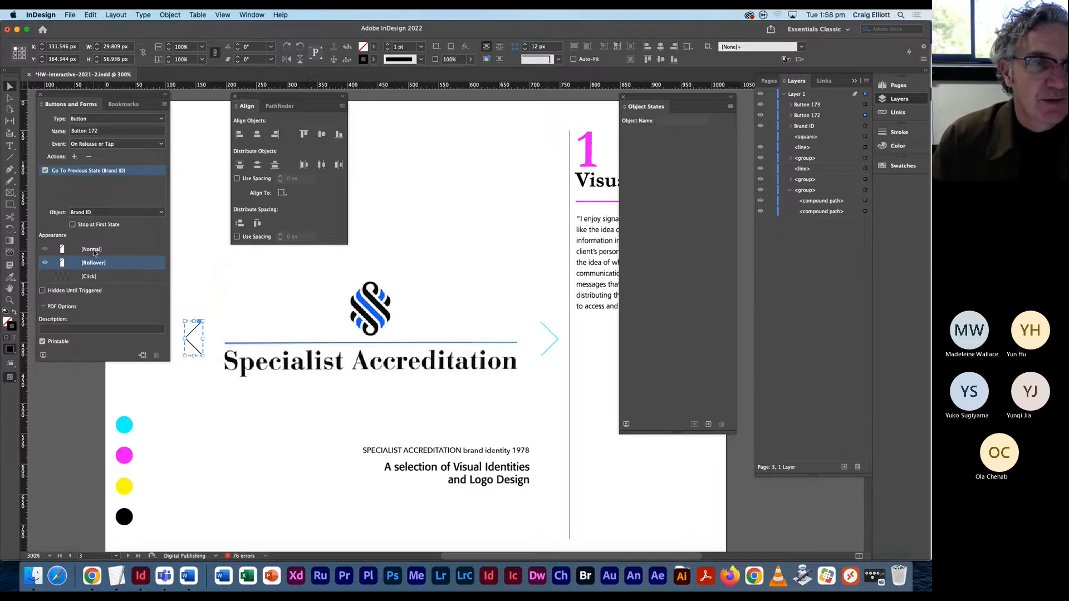
pyautogui.click(92, 249)
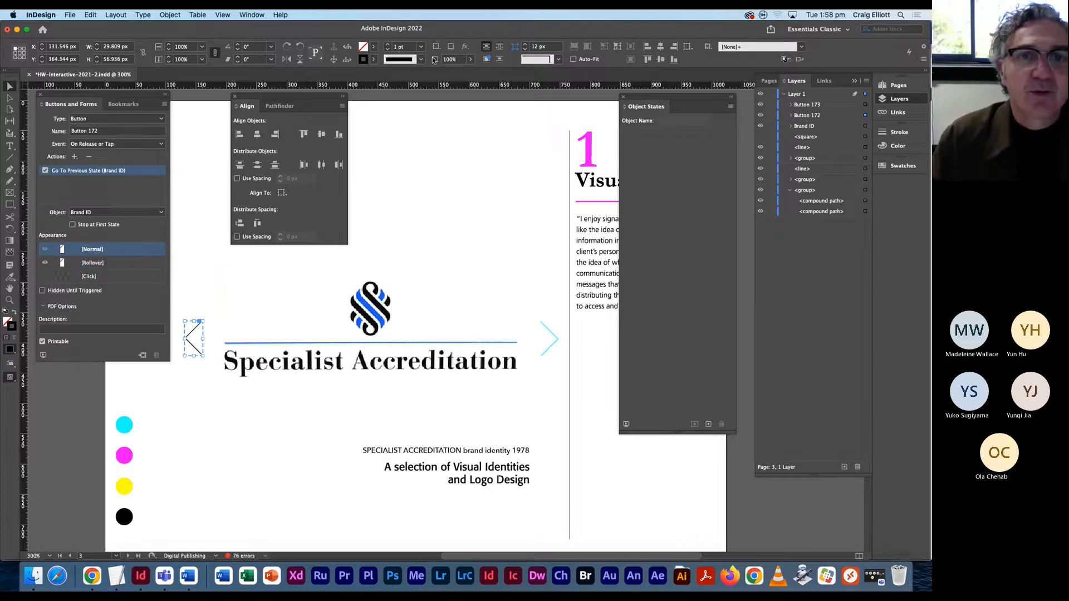
pyautogui.click(374, 59)
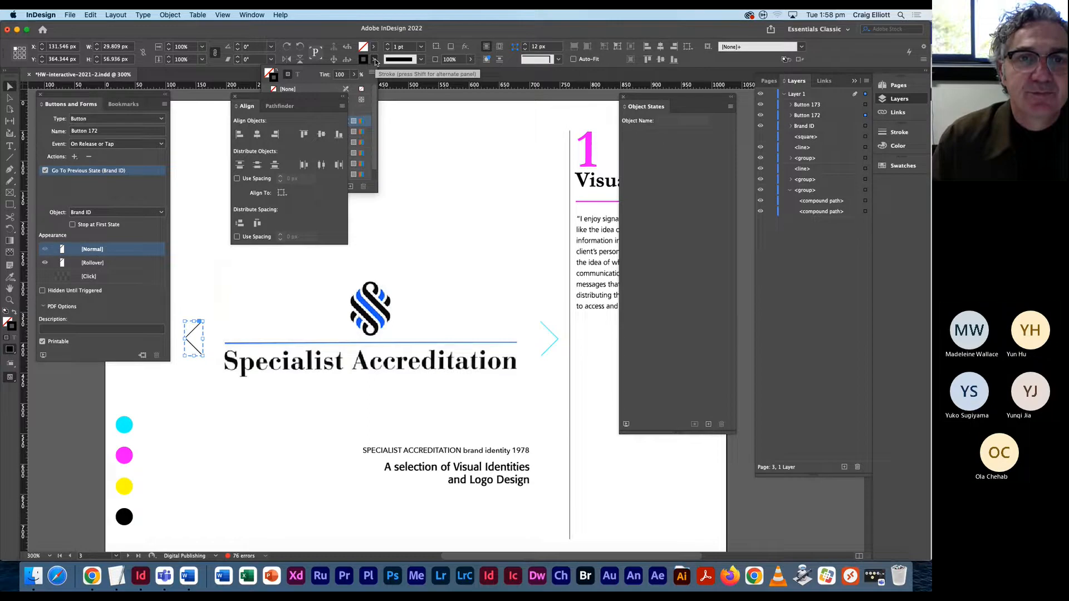
pyautogui.moveTo(247, 106); pyautogui.dragTo(141, 104)
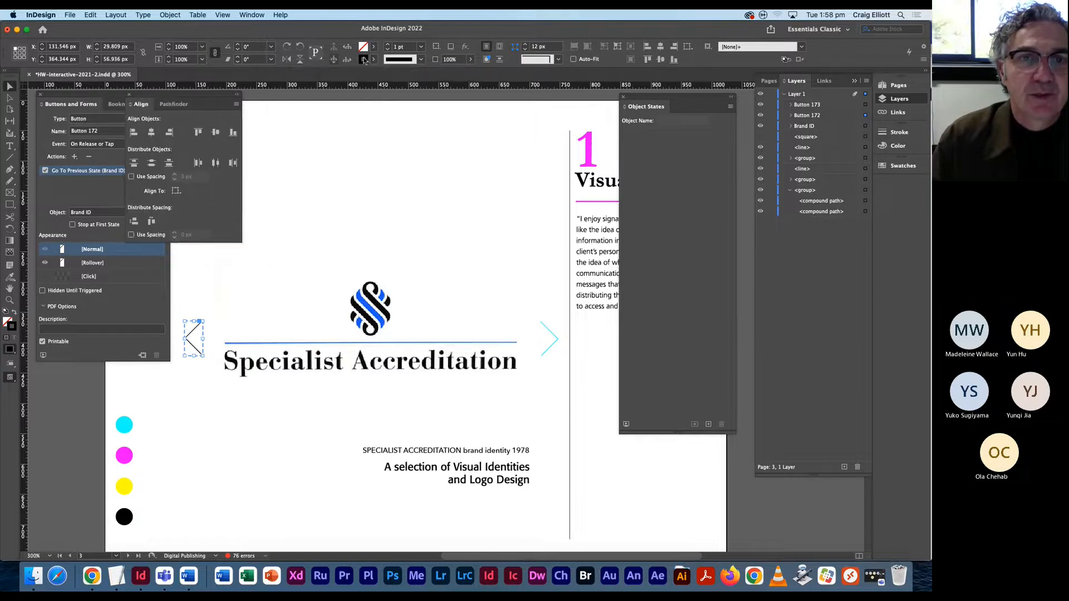
pyautogui.click(375, 60)
pyautogui.click(294, 132)
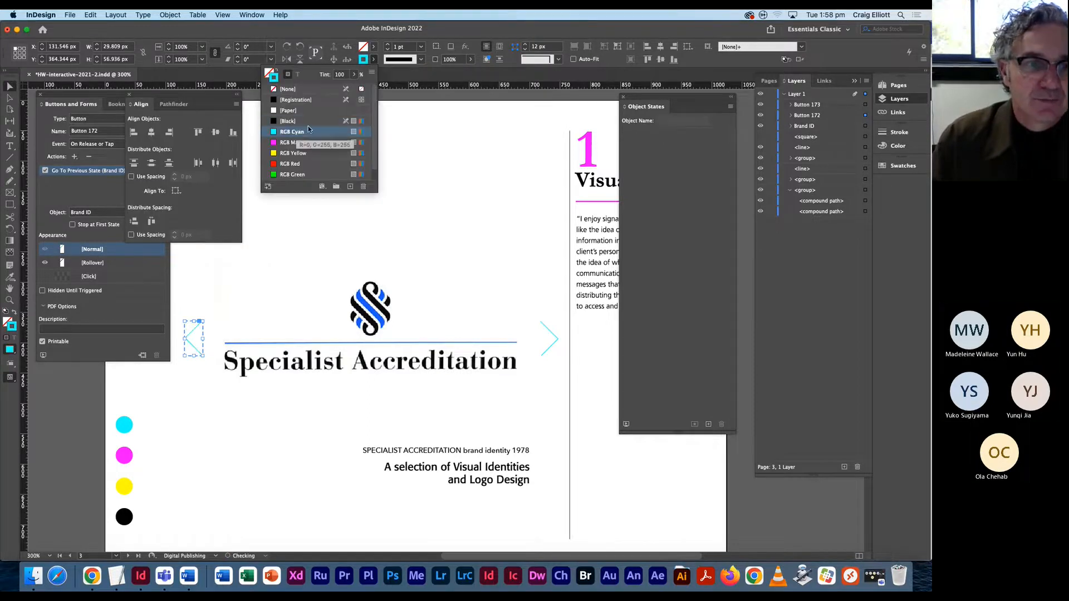
pyautogui.click(111, 263)
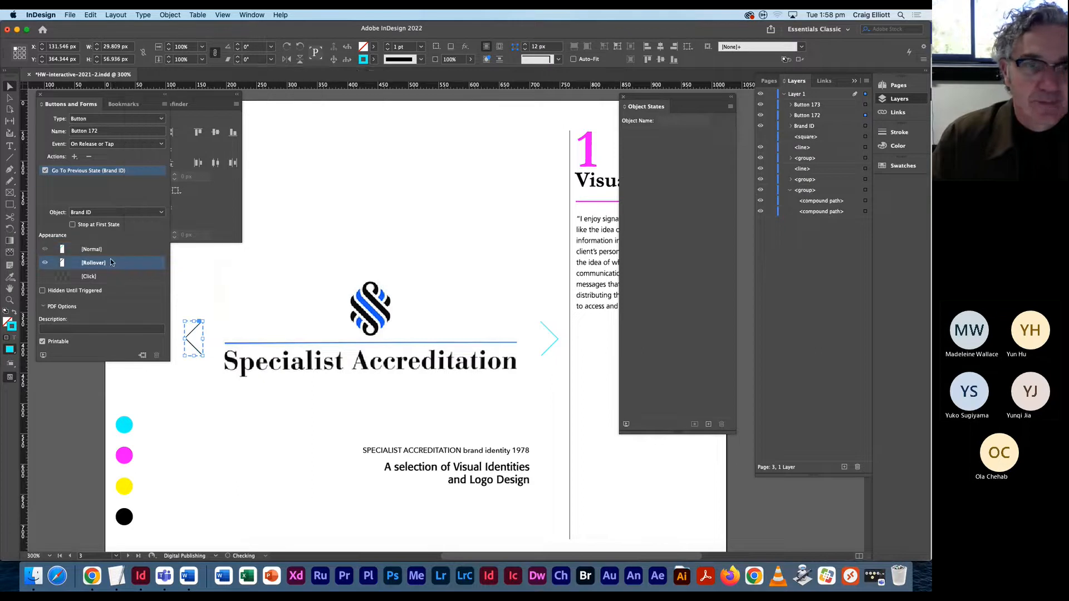
pyautogui.click(112, 252)
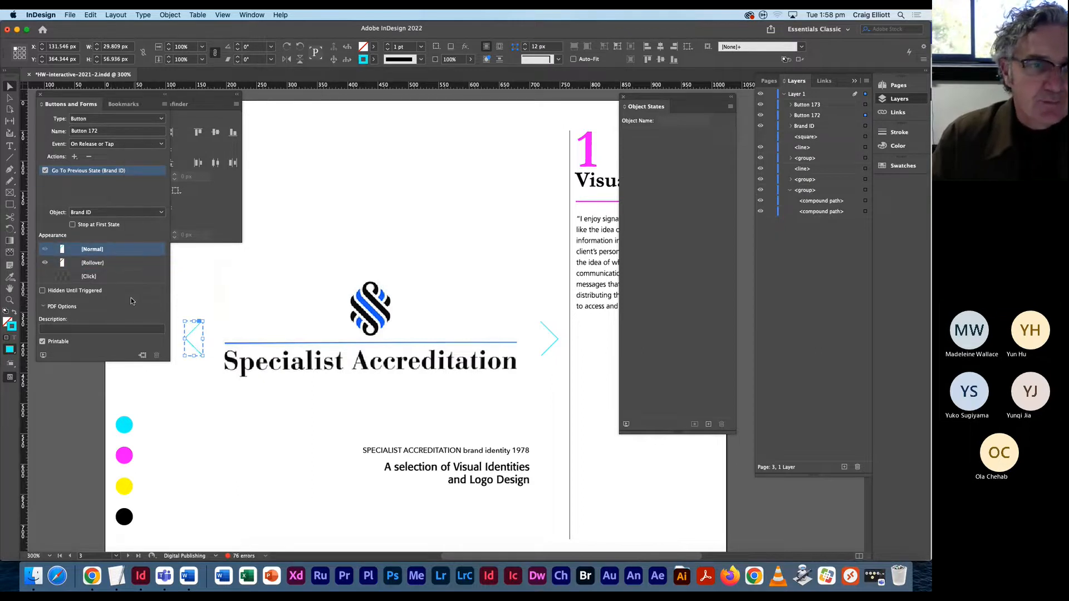
# Step: Examine the Brand ID slideshow's state list and the right chevron's button action settings
pyautogui.click(300, 351)
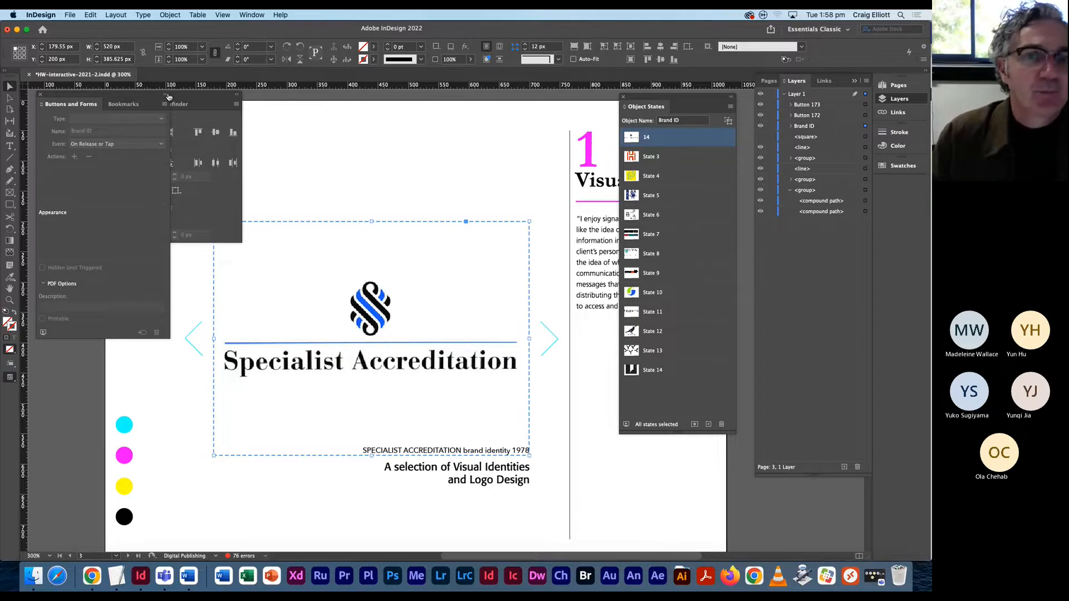
pyautogui.click(550, 337)
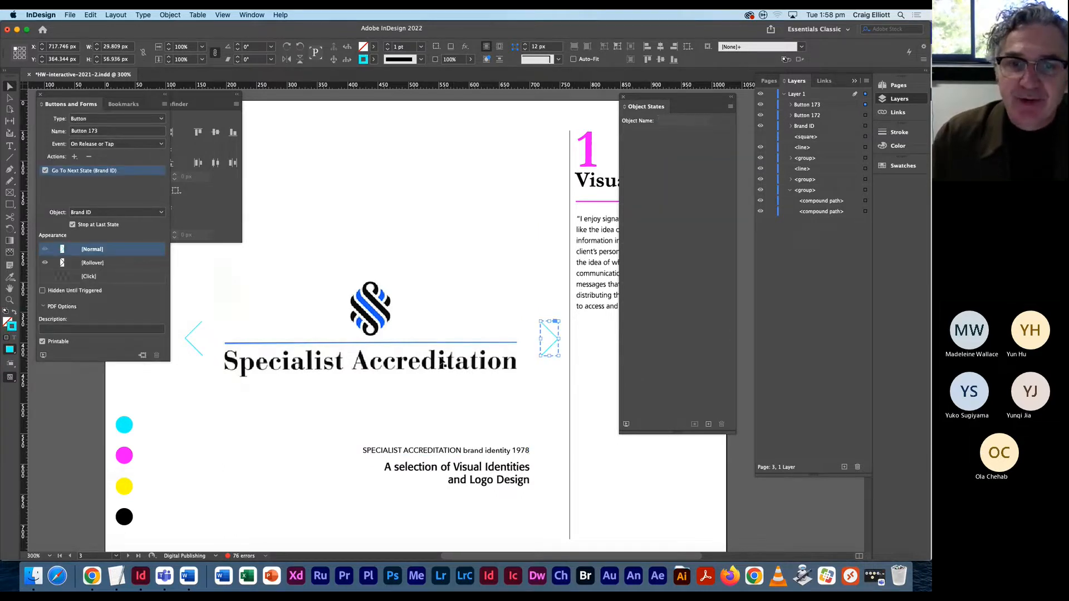
pyautogui.click(479, 333)
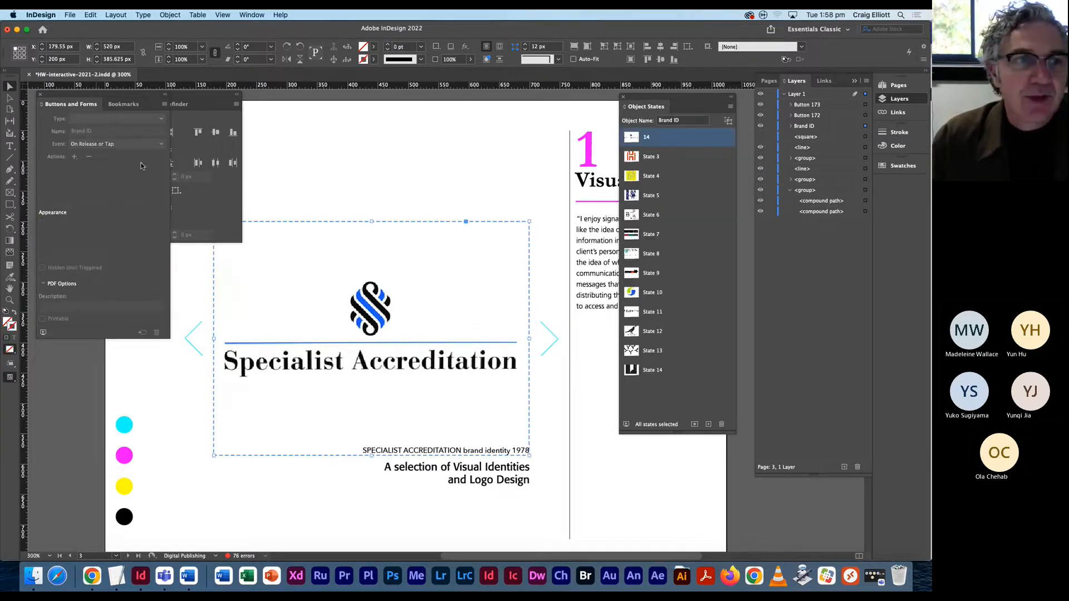
pyautogui.click(548, 337)
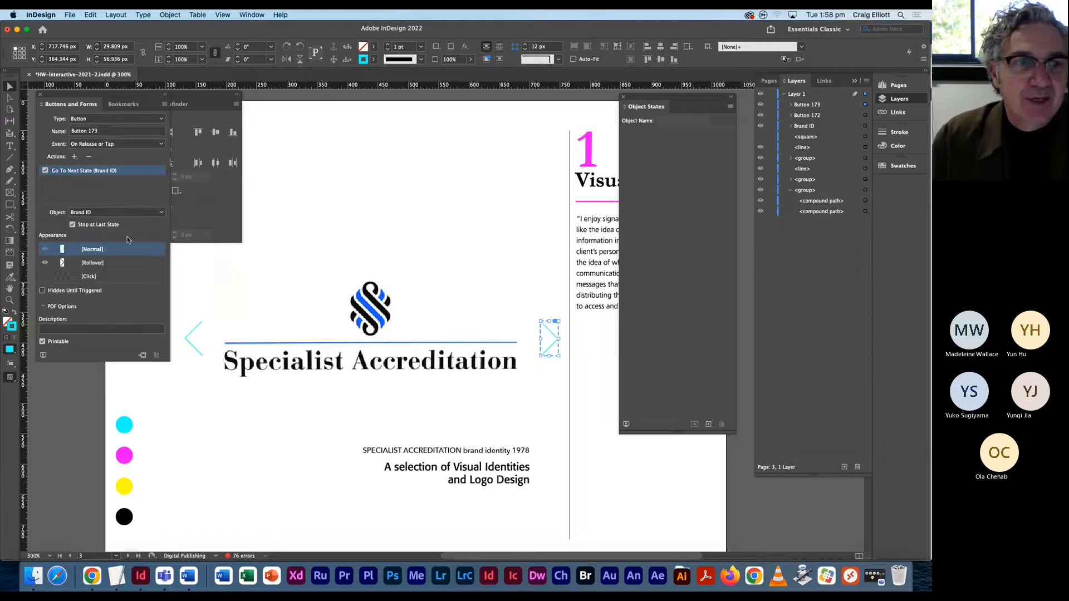
# Step: Select the Brand ID slideshow and preview its states one after another from State 3 to State 7
pyautogui.click(458, 366)
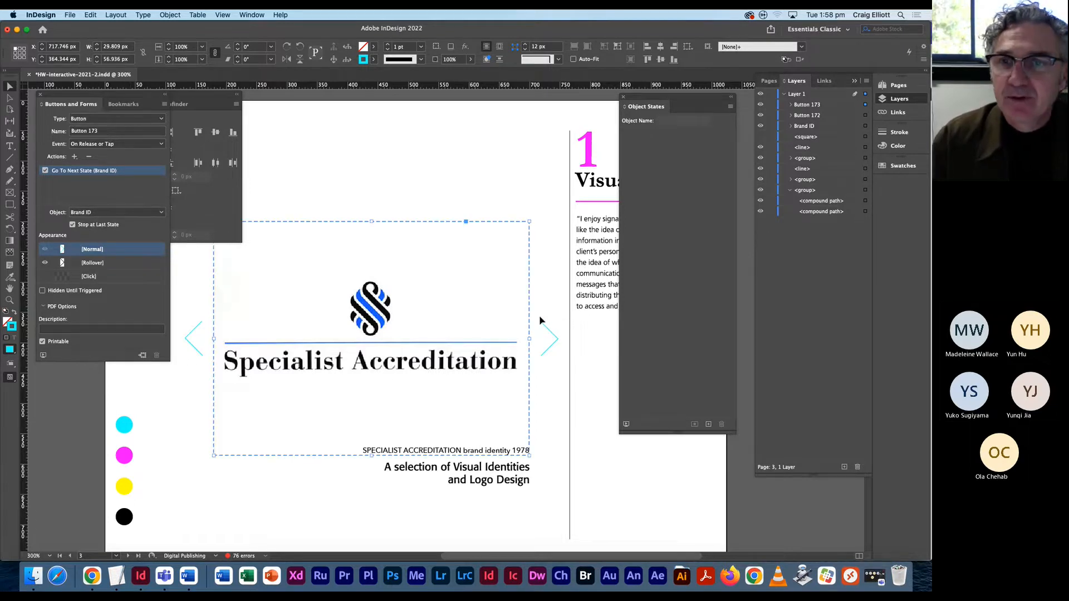
pyautogui.click(649, 158)
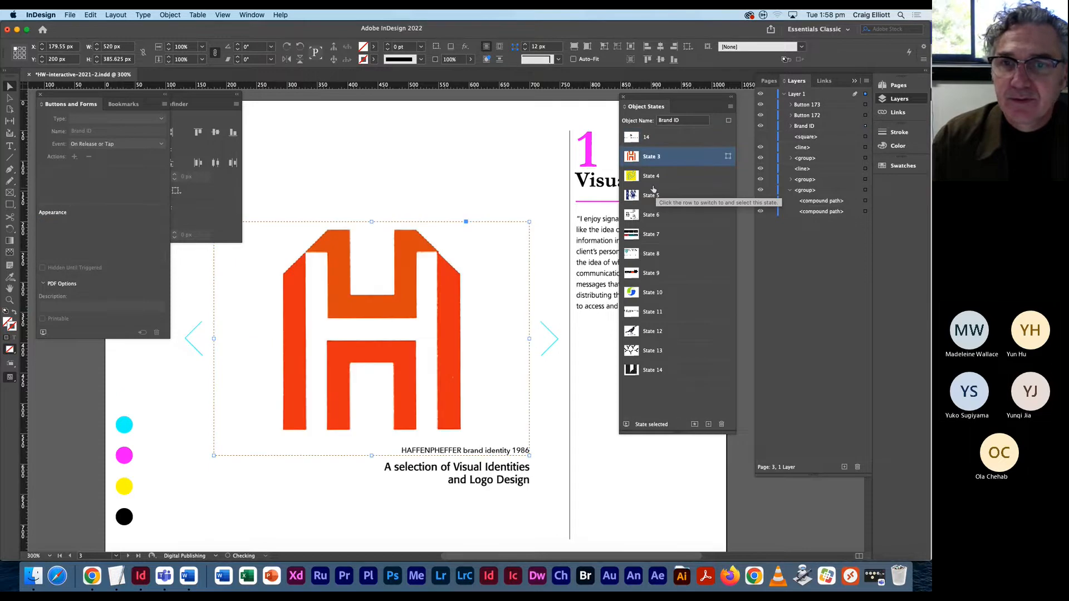
pyautogui.click(649, 176)
pyautogui.click(650, 196)
pyautogui.click(653, 217)
pyautogui.click(651, 235)
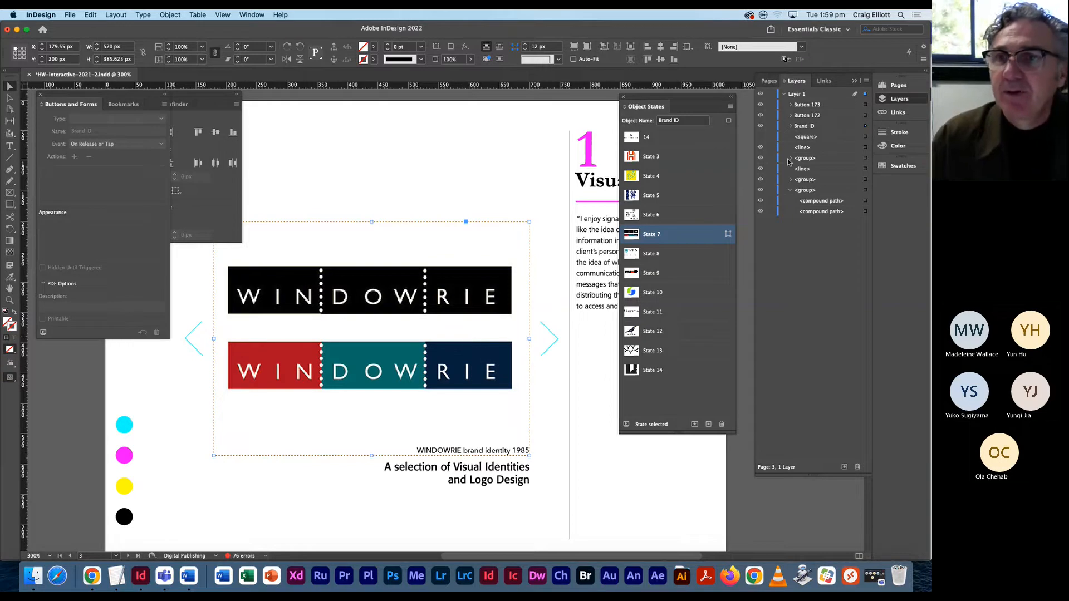
# Step: Go to page 2 of the document and hide all panels to view the page unobstructed
pyautogui.click(771, 81)
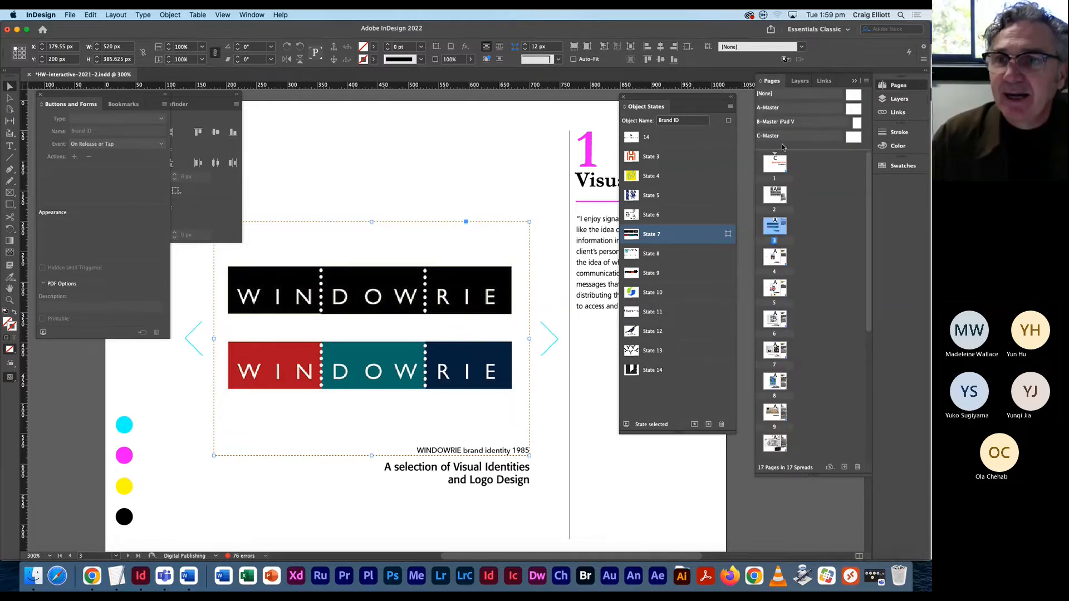
pyautogui.doubleClick(773, 196)
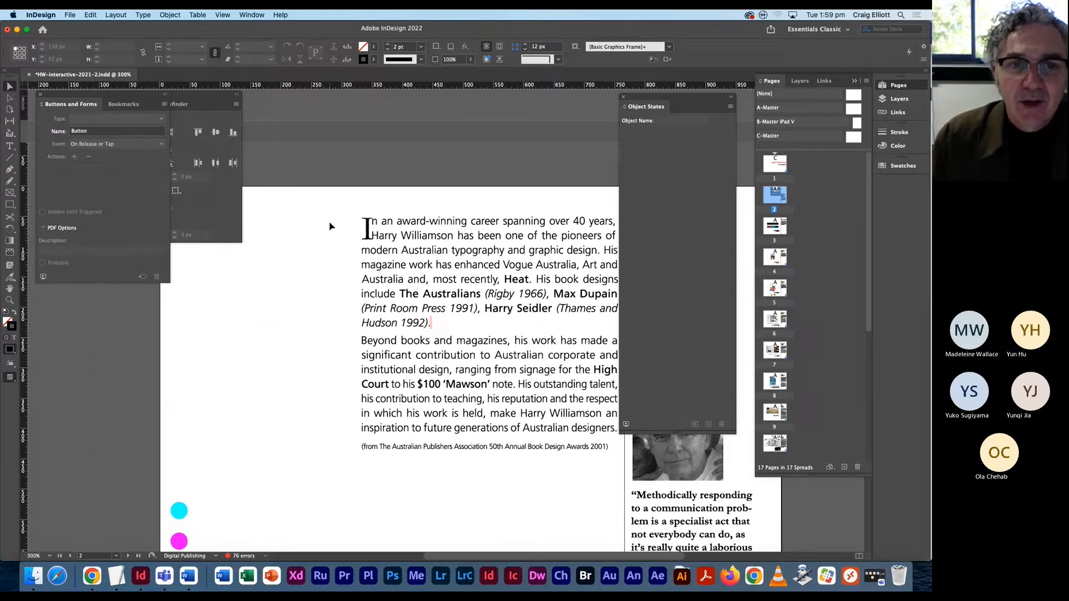
pyautogui.moveTo(280, 330); pyautogui.dragTo(299, 327)
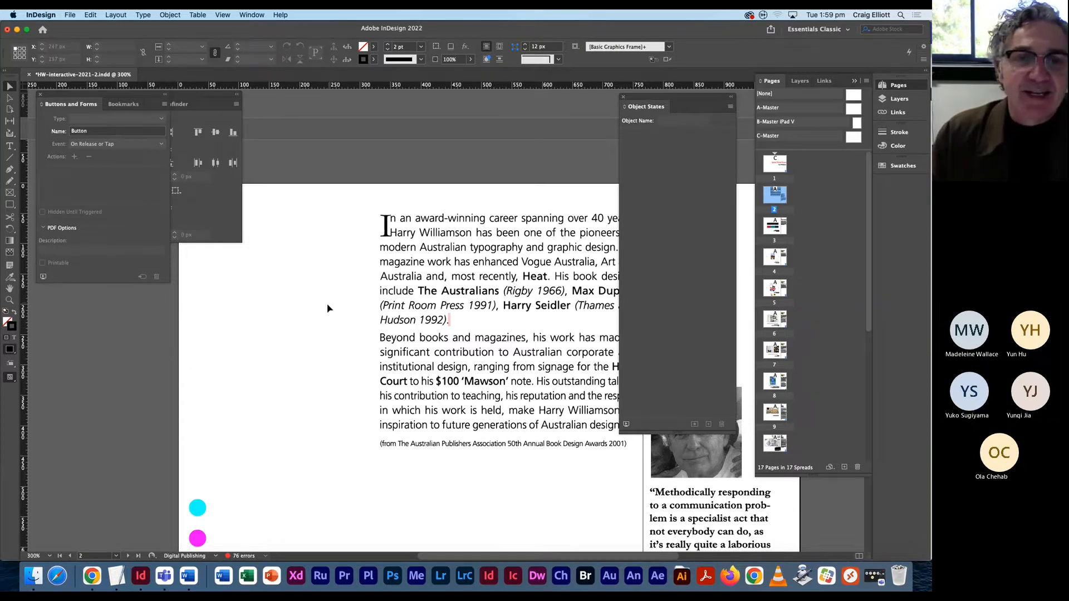
pyautogui.press('Tab')
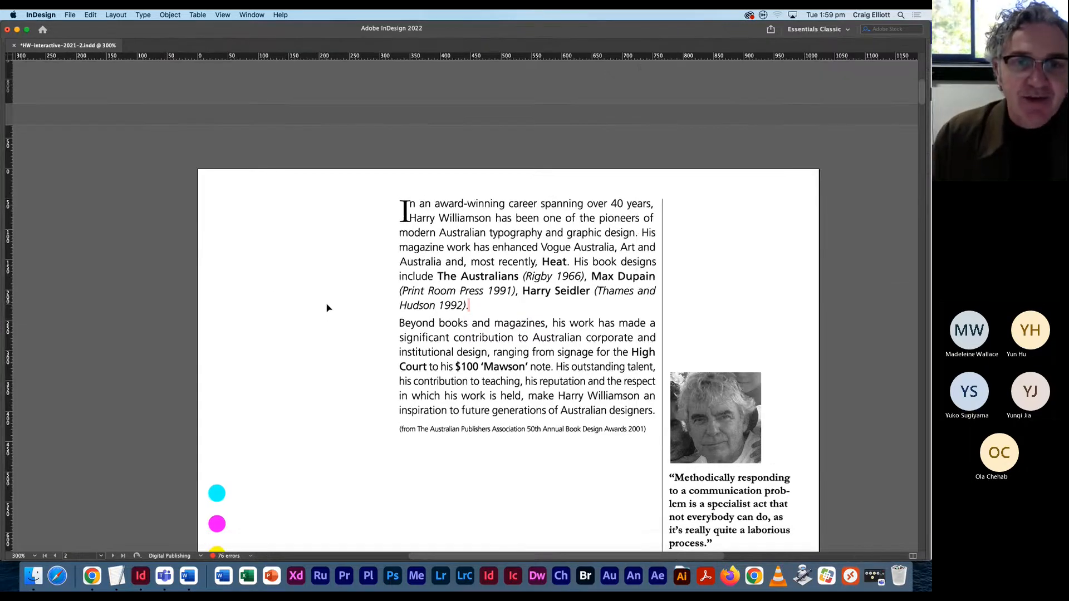
# Step: Start placing a file and choose the HW-sampler.mp4 video from the HW-mp4s folder inside HW Interactive pdf
pyautogui.press('super+Tab')
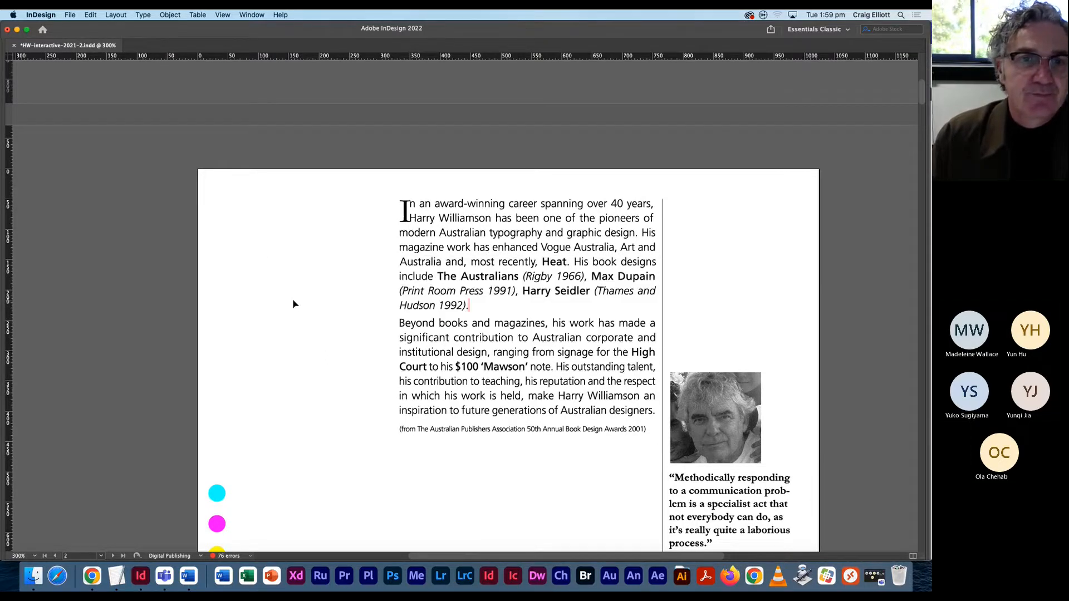
pyautogui.click(70, 15)
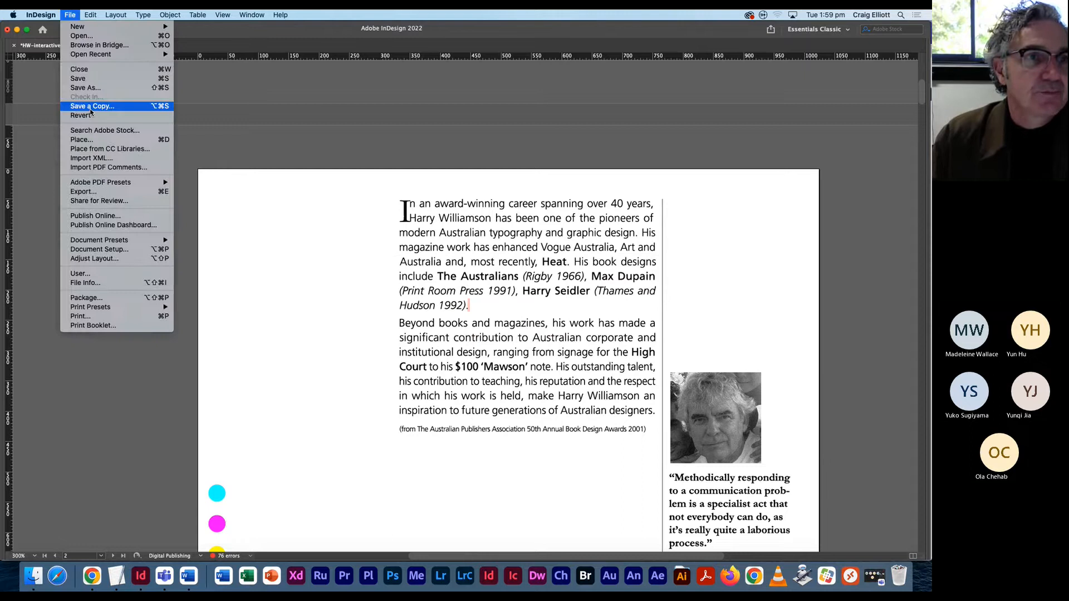
pyautogui.click(84, 139)
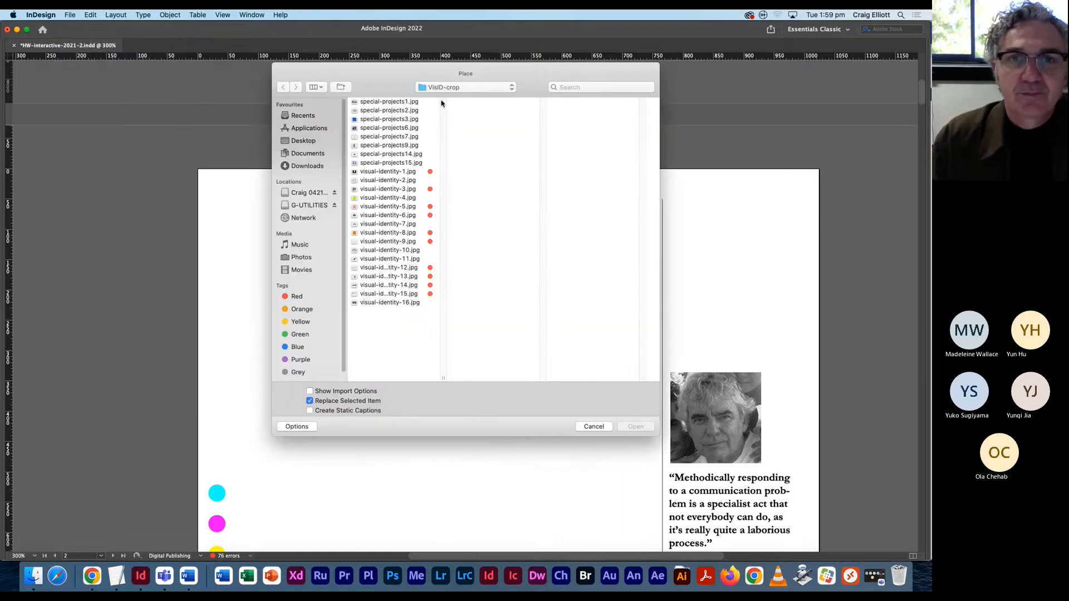
pyautogui.click(451, 88)
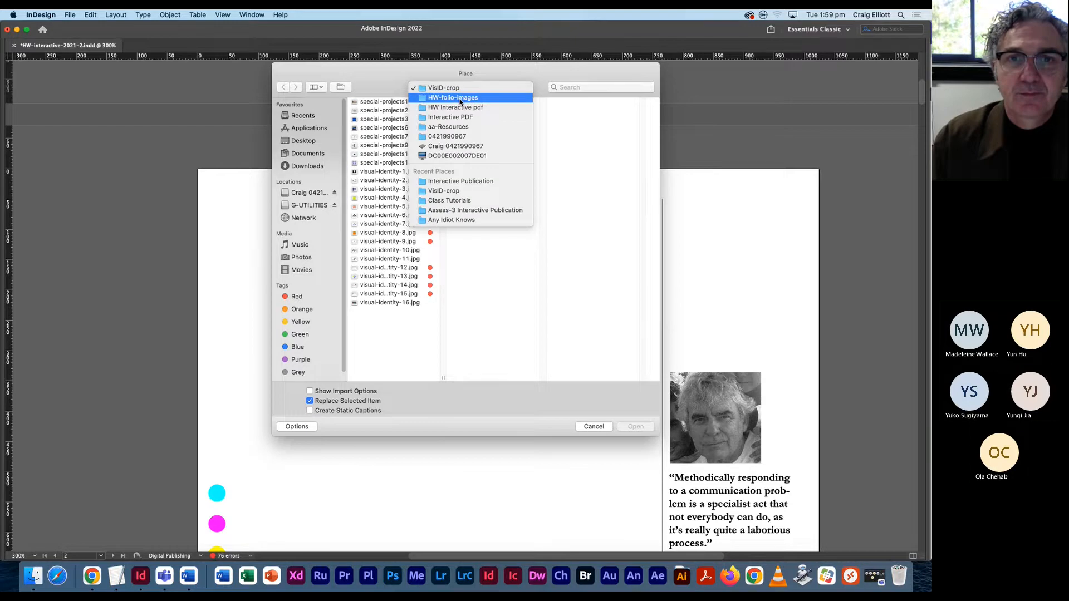
pyautogui.click(460, 99)
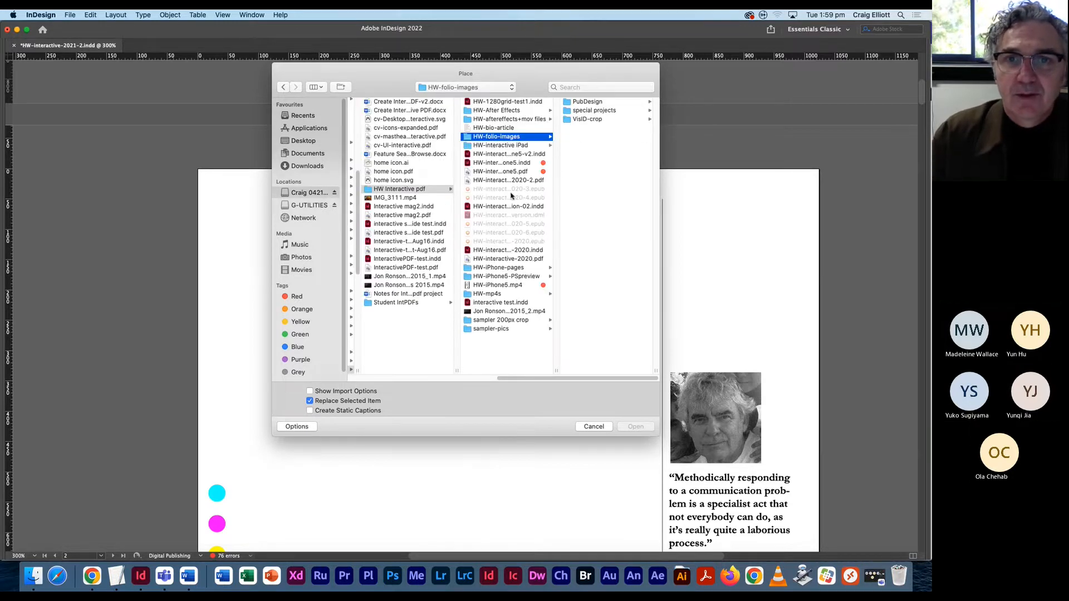
pyautogui.click(488, 294)
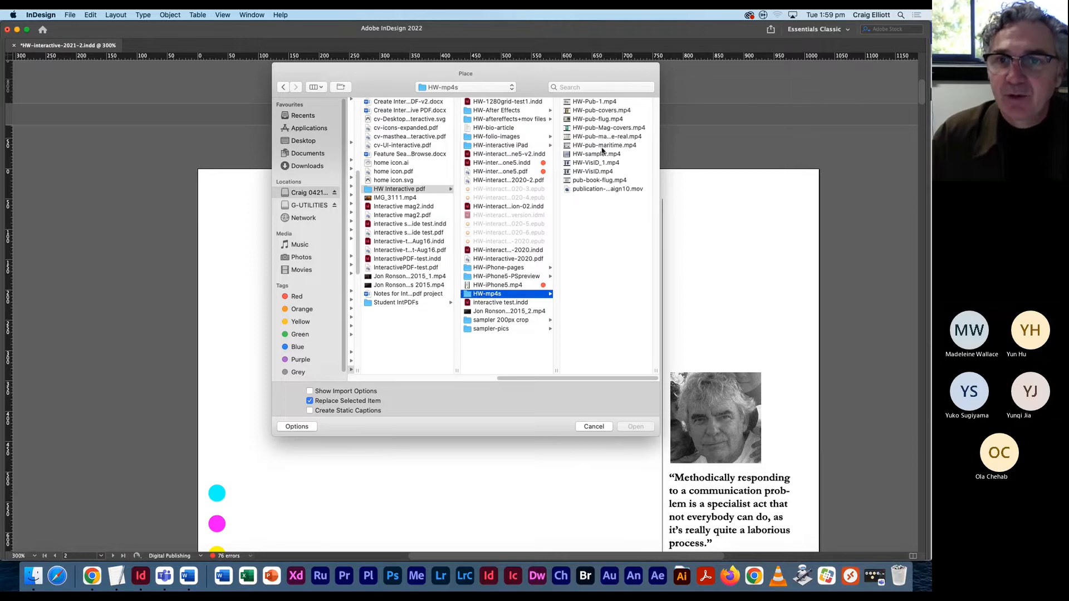
pyautogui.click(584, 154)
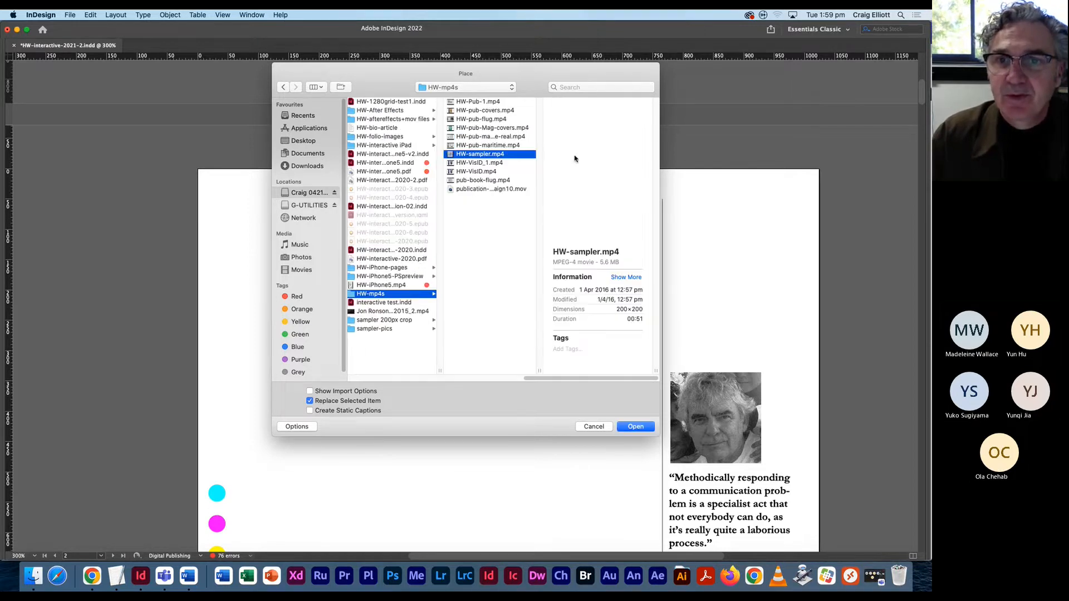
pyautogui.moveTo(575, 162)
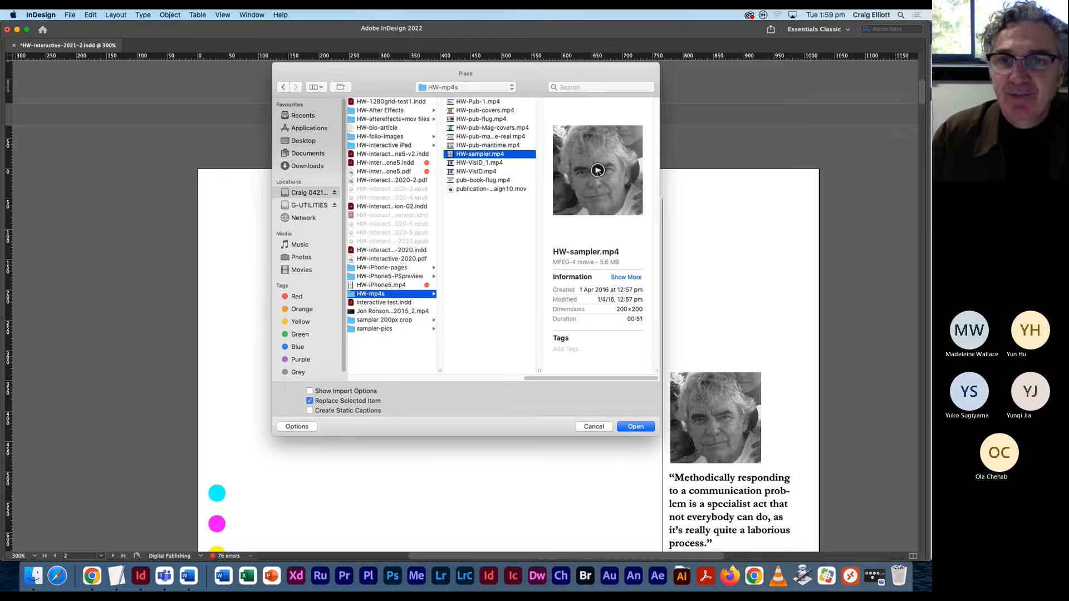
# Step: Preview HW-sampler.mp4, then place it at its 200 × 200 px size on page 2, beside the opening biography paragraph
pyautogui.moveTo(370, 85); pyautogui.dragTo(597, 71)
pyautogui.moveTo(828, 171)
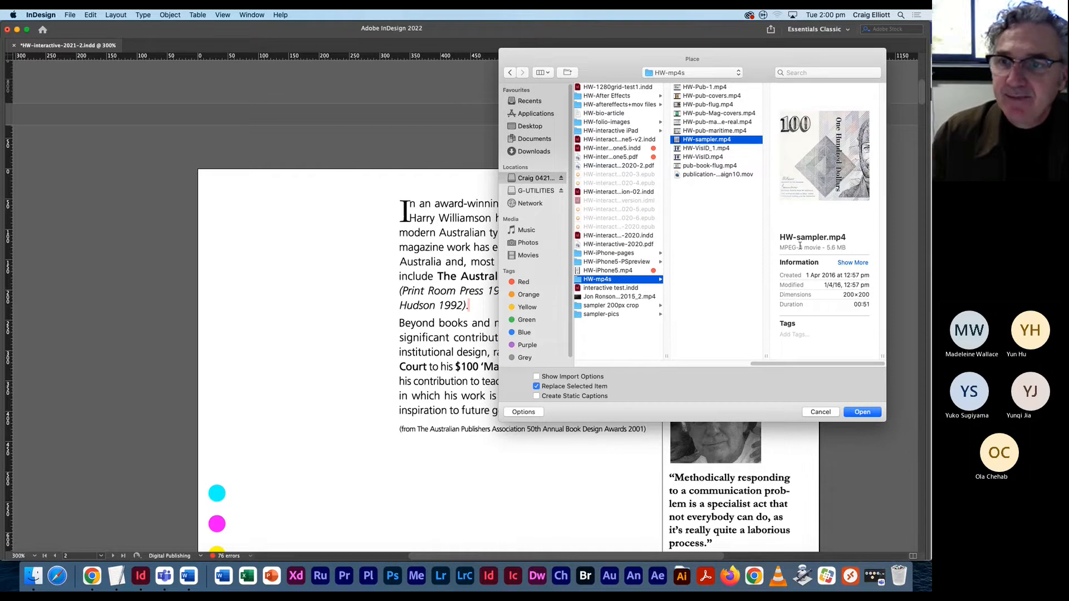
pyautogui.click(862, 412)
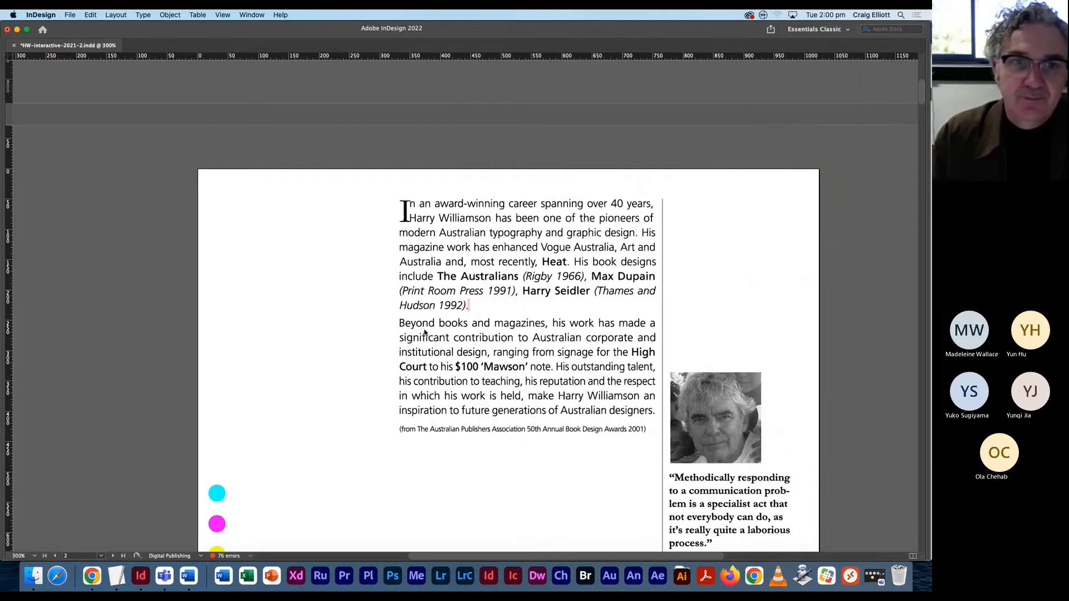
pyautogui.click(263, 205)
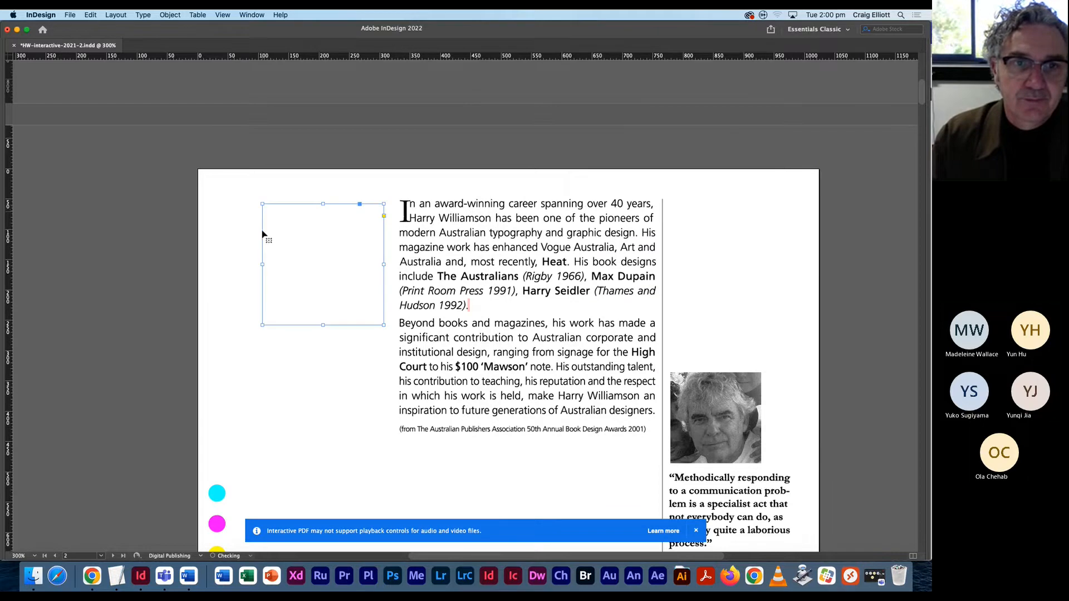
pyautogui.moveTo(324, 273); pyautogui.dragTo(324, 268)
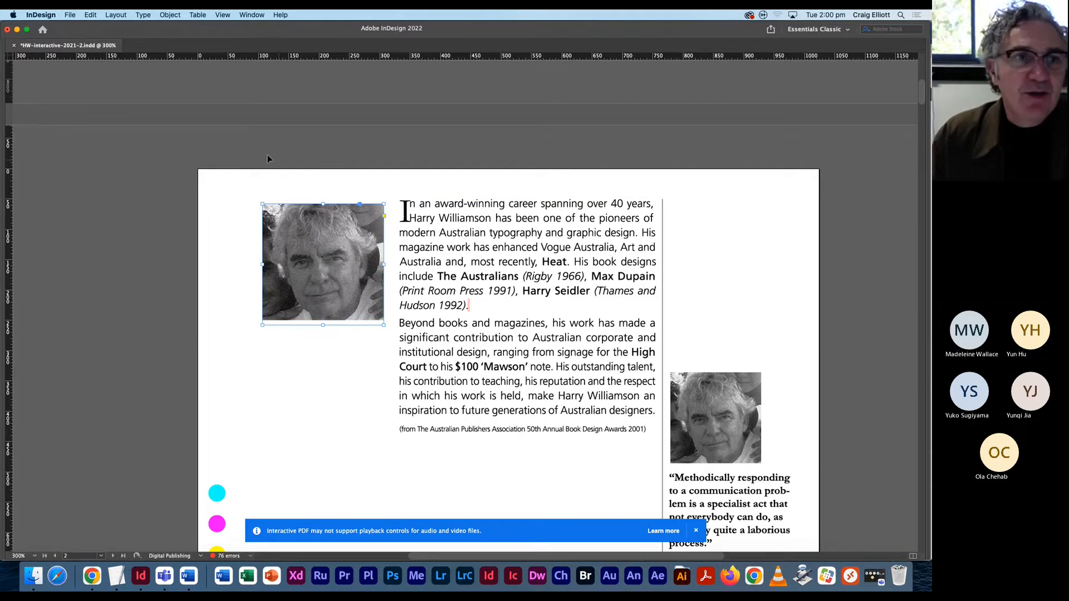
# Step: Show all panels again and move the placed video frame to X 110 px, Y 50 px
pyautogui.click(200, 143)
pyautogui.press('Tab')
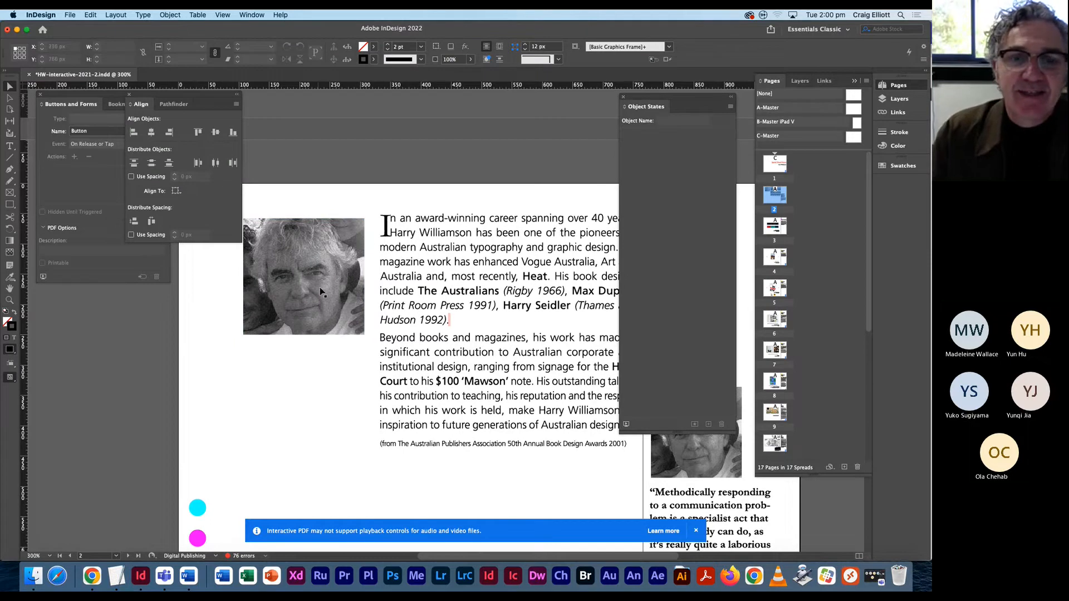
pyautogui.moveTo(321, 286); pyautogui.dragTo(337, 284)
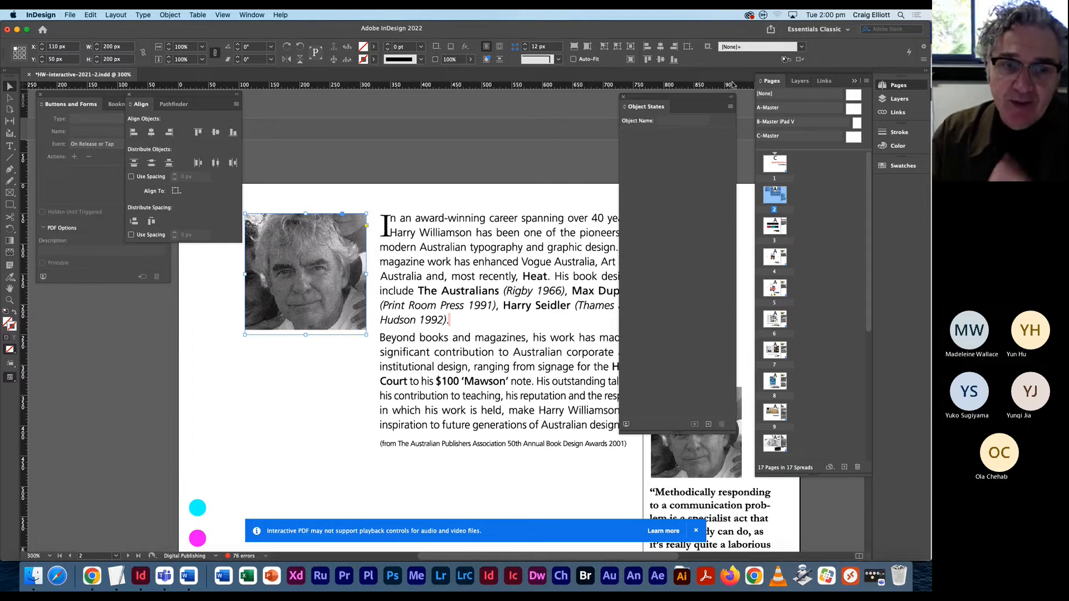
# Step: Dismiss the interactive PDF playback notice and save the document
pyautogui.click(696, 532)
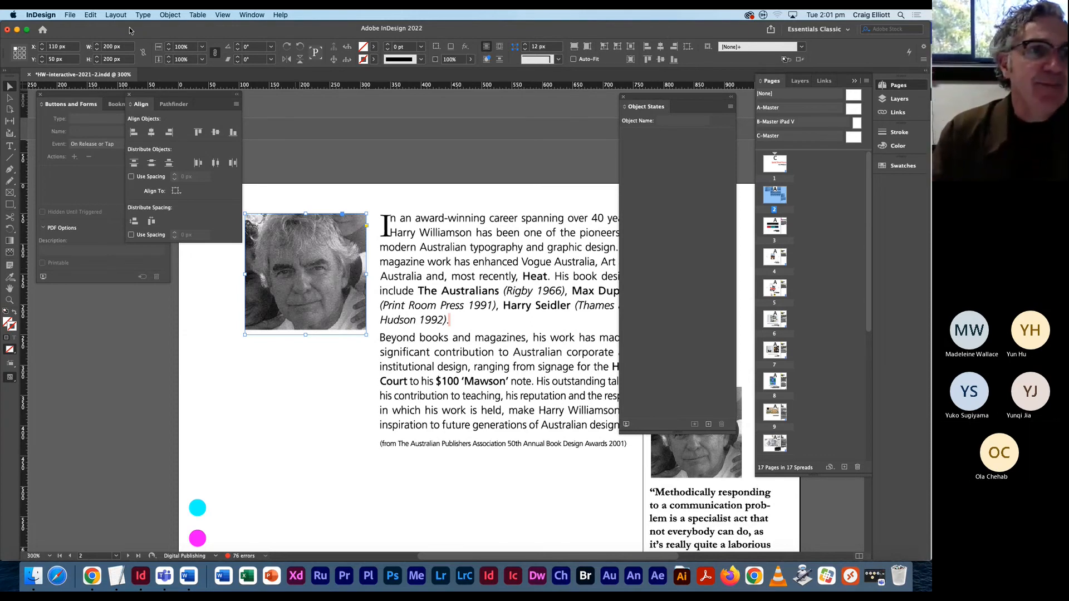
pyautogui.click(69, 15)
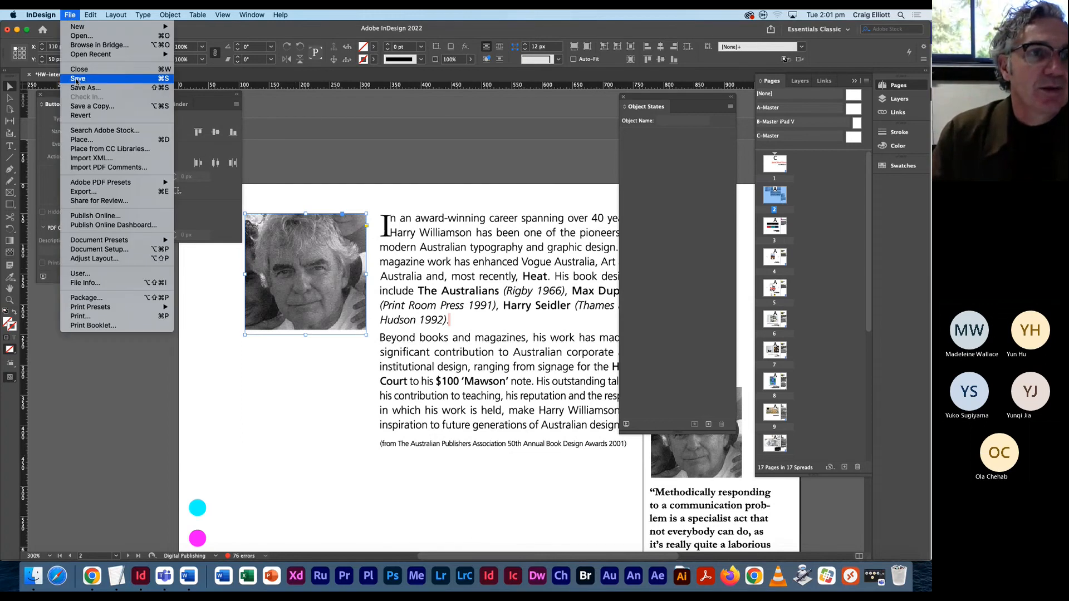
pyautogui.click(77, 79)
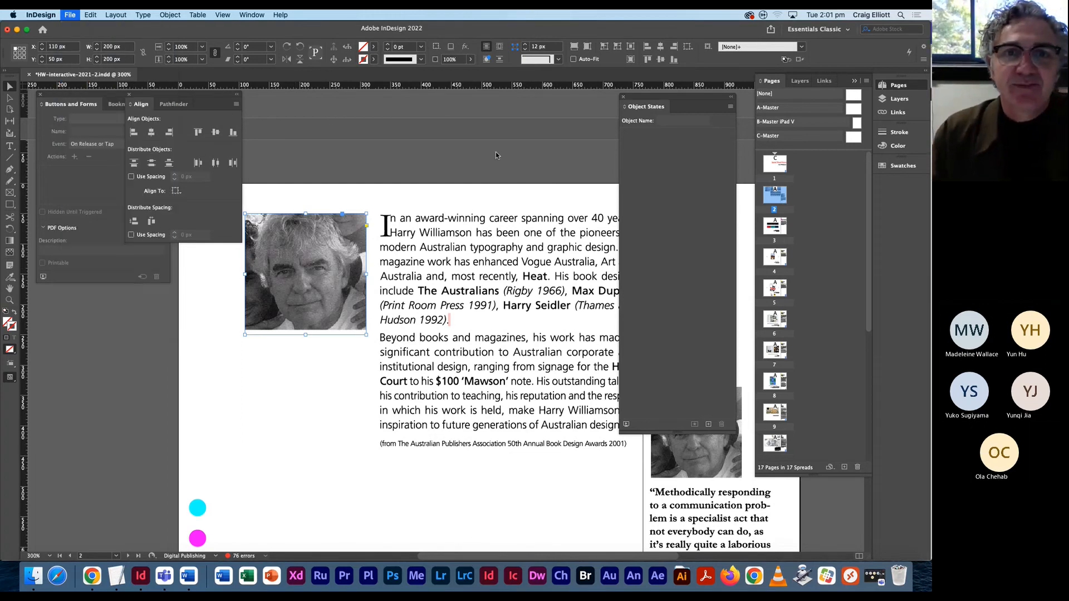